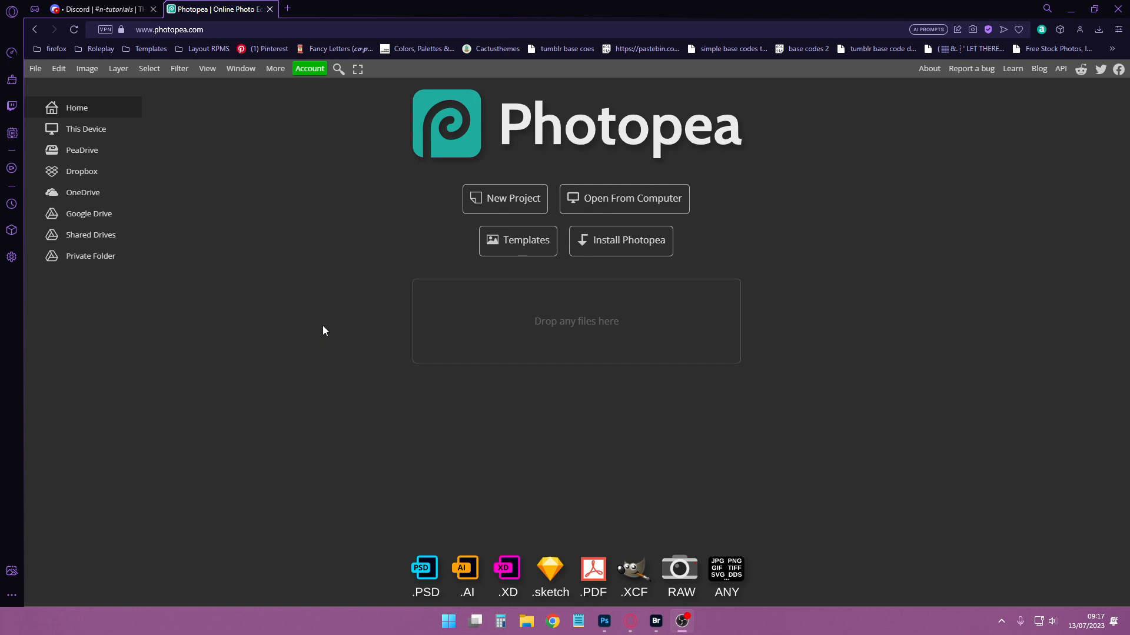
# - Create a new project 500 px wide and 700 px high with a white background
pyautogui.click(530, 198)
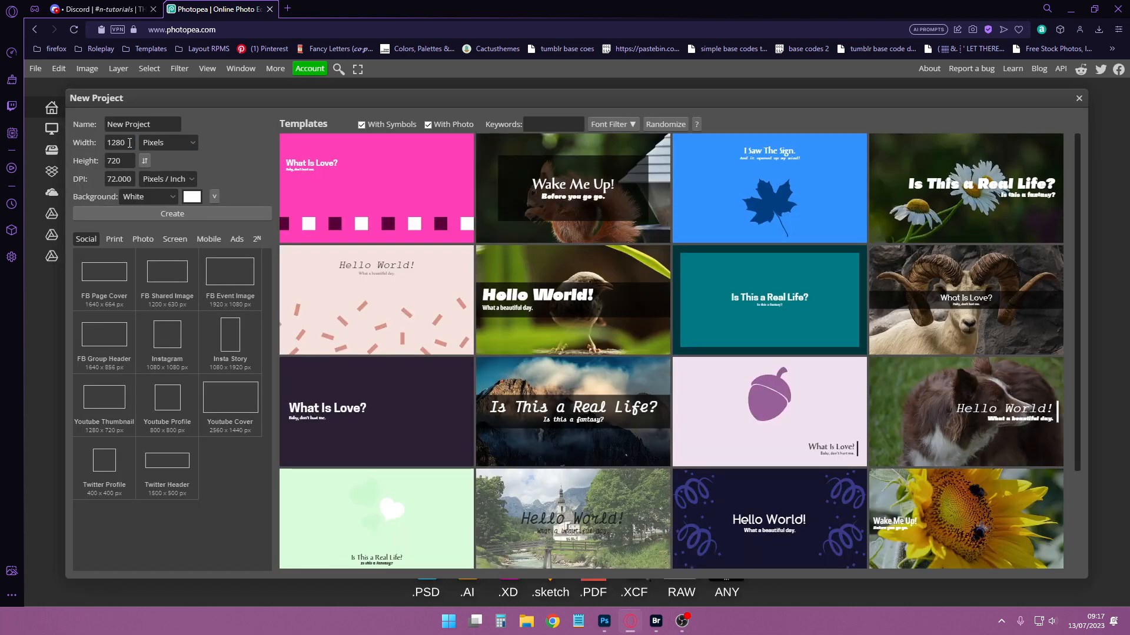
pyautogui.moveTo(133, 143); pyautogui.dragTo(70, 145)
pyautogui.write('500')
pyautogui.press('Tab')
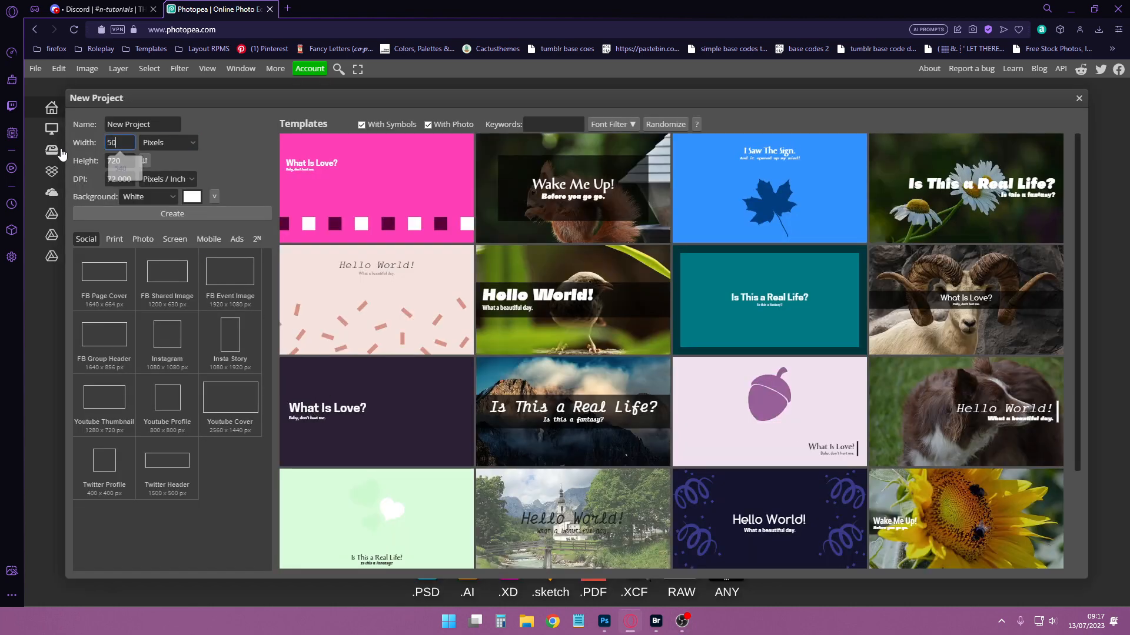
pyautogui.write('700')
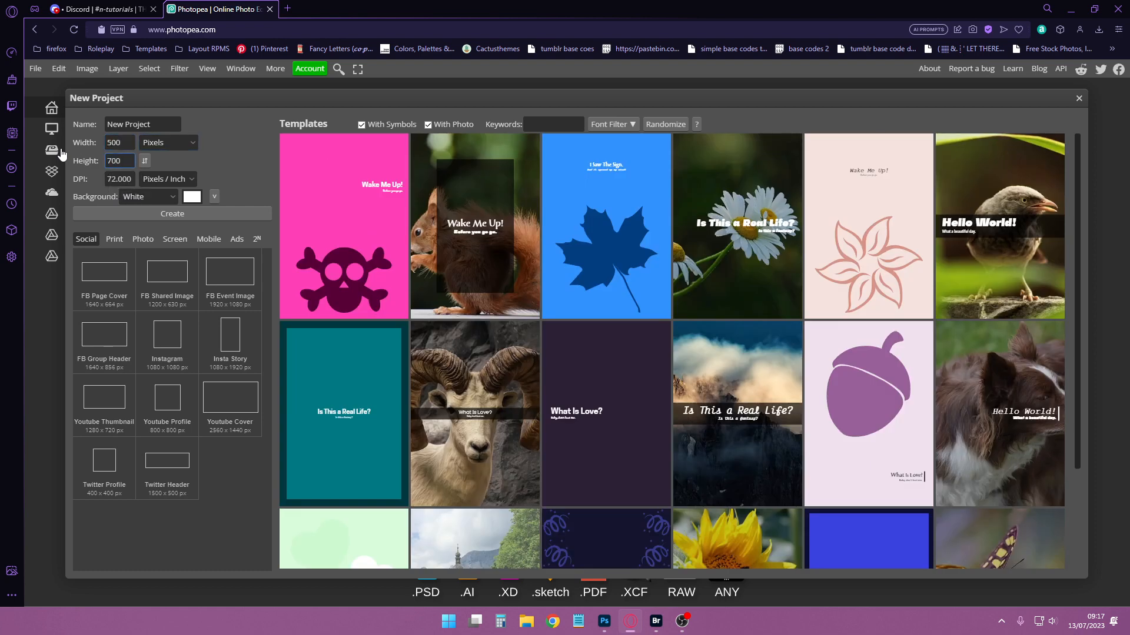
pyautogui.click(210, 215)
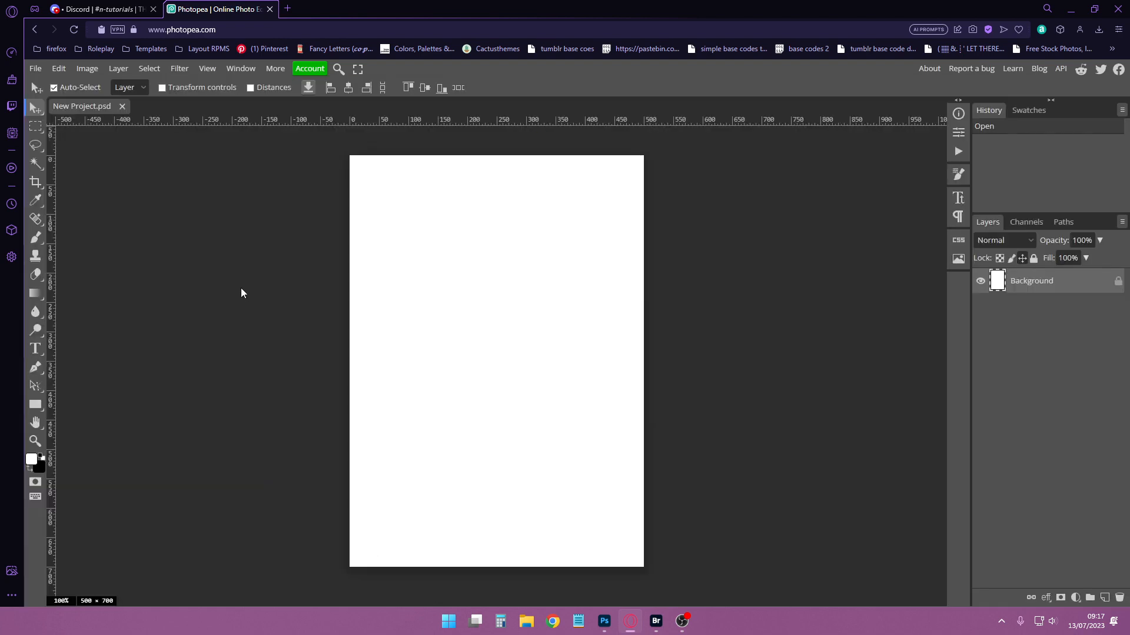
# - Add a horizontal guide at about 350 px and a vertical guide at about 250 px, crossing at the canvas centre
pyautogui.click(36, 127)
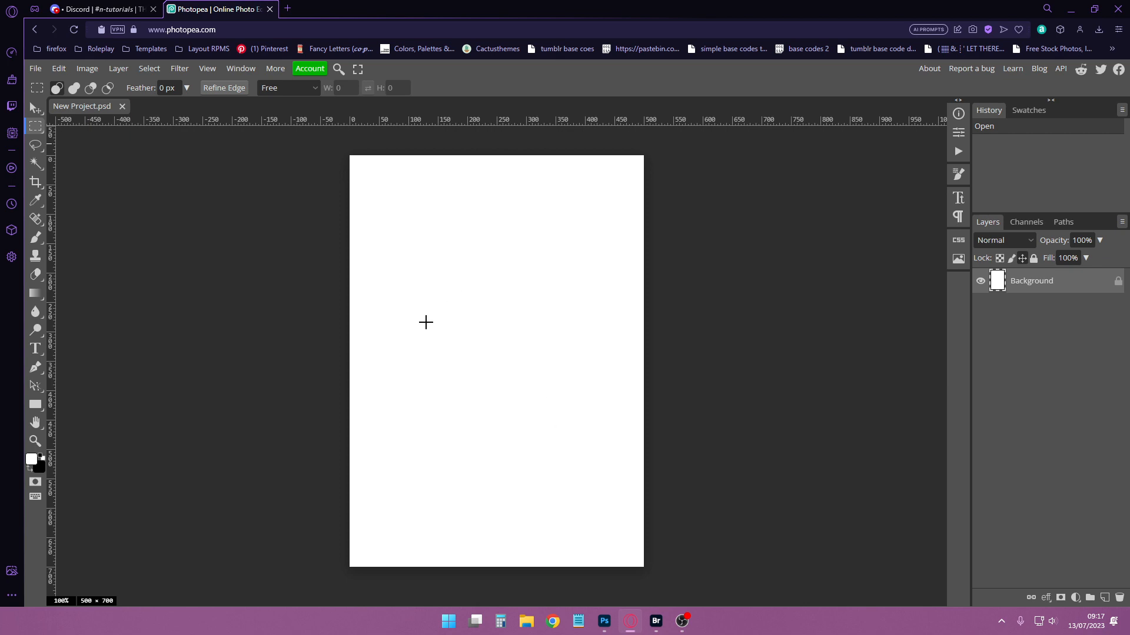
pyautogui.moveTo(435, 119); pyautogui.dragTo(460, 368)
pyautogui.moveTo(52, 368); pyautogui.dragTo(499, 405)
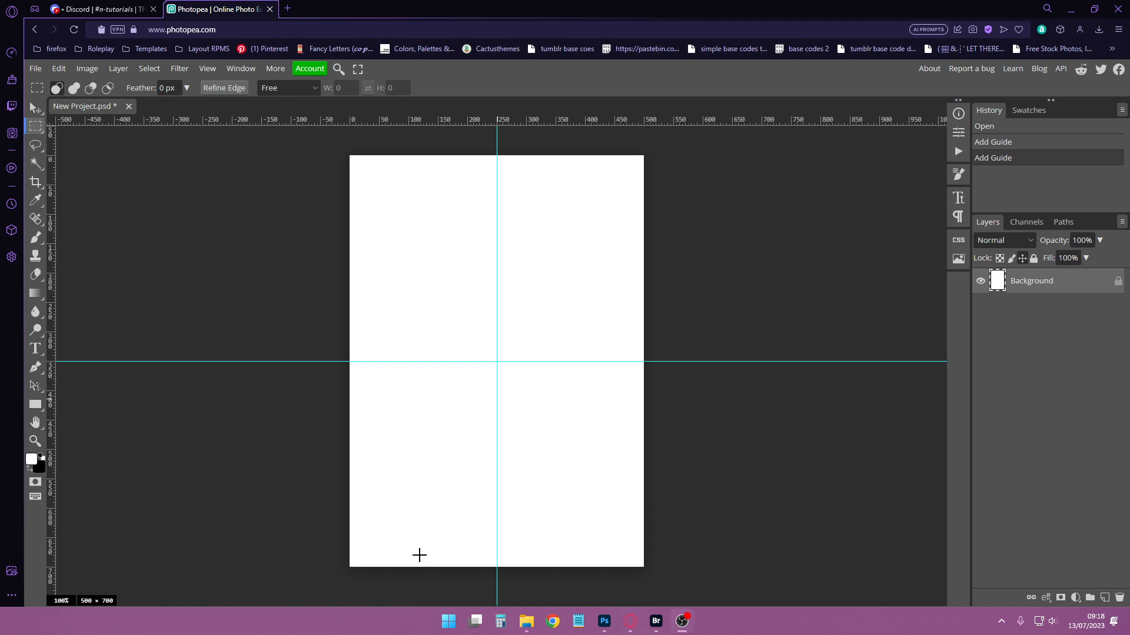
# - Switch to File Explorer and look through the screencaps in the aos601 folder for a suitable character image
pyautogui.click(526, 621)
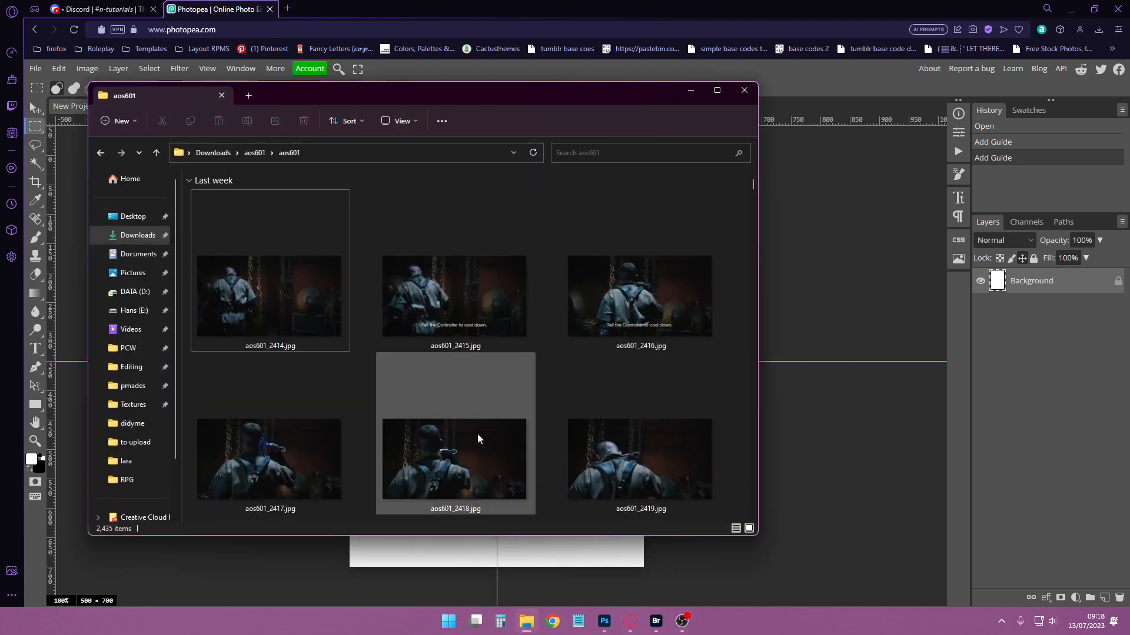
pyautogui.scroll(-5, 517, 397)
pyautogui.scroll(20, 517, 395)
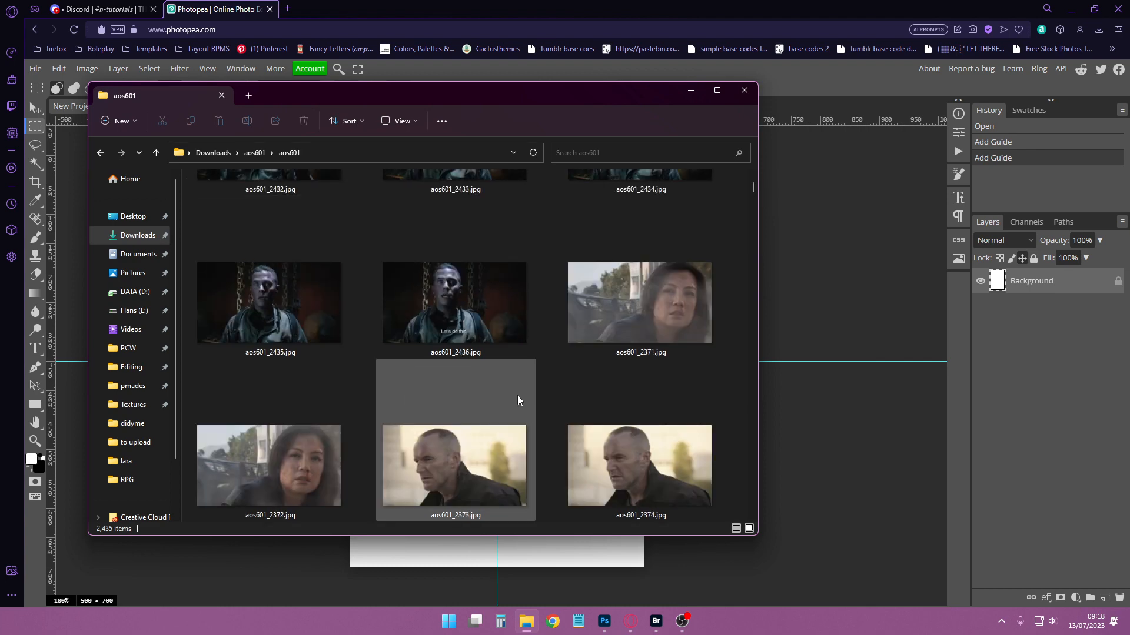
pyautogui.scroll(15, 517, 396)
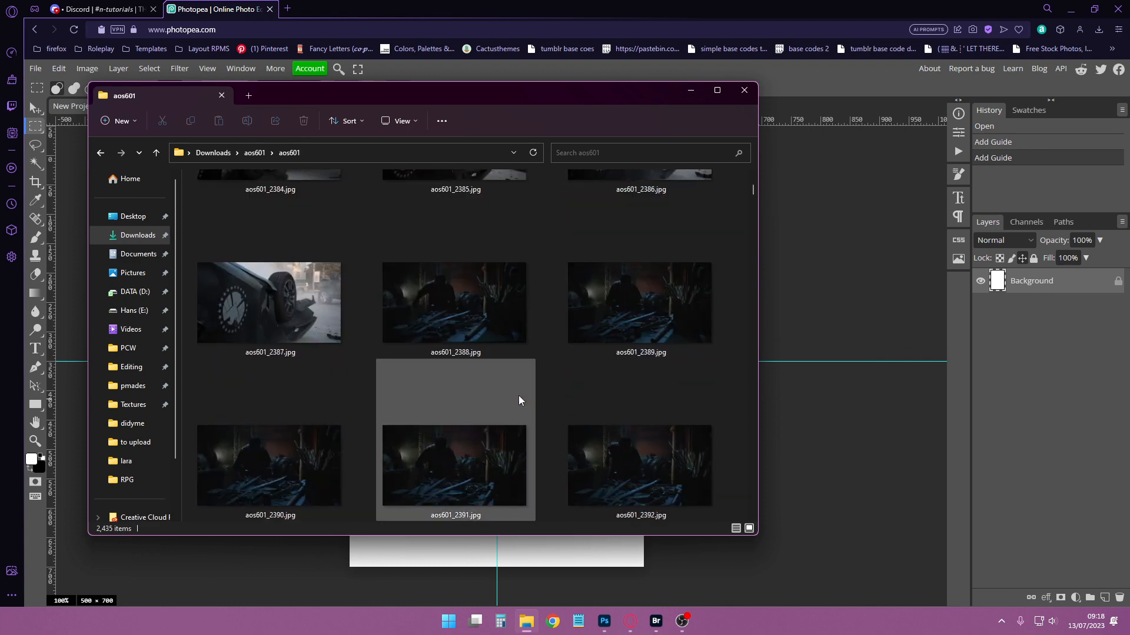
pyautogui.scroll(-8, 518, 395)
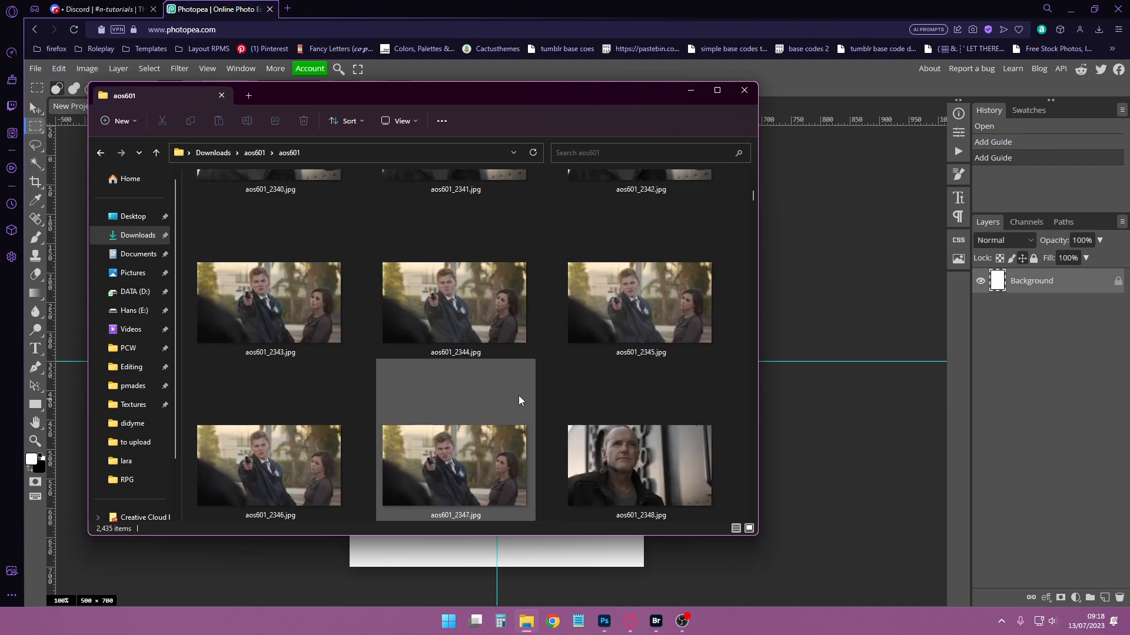
pyautogui.scroll(13, 516, 397)
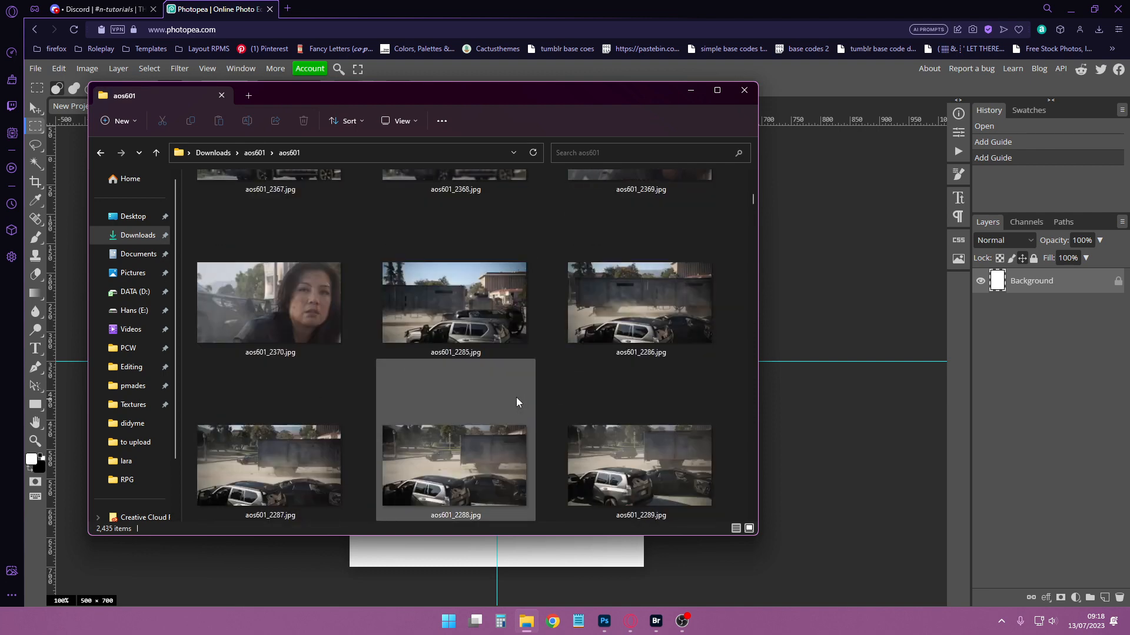
pyautogui.scroll(15, 516, 401)
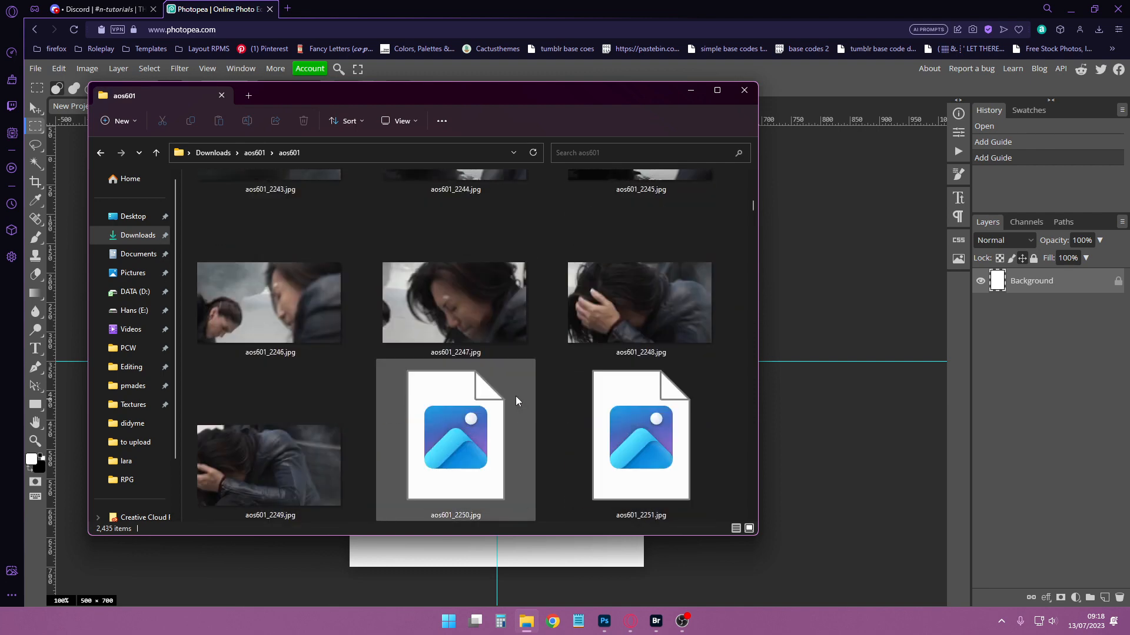
pyautogui.scroll(18, 514, 396)
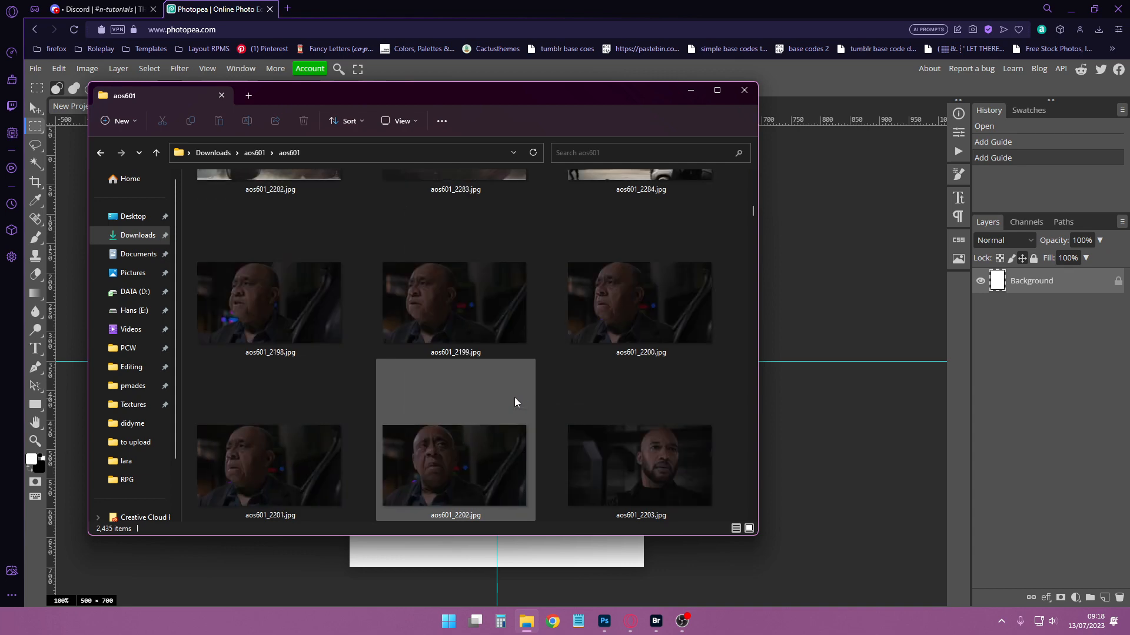
pyautogui.scroll(-6, 514, 397)
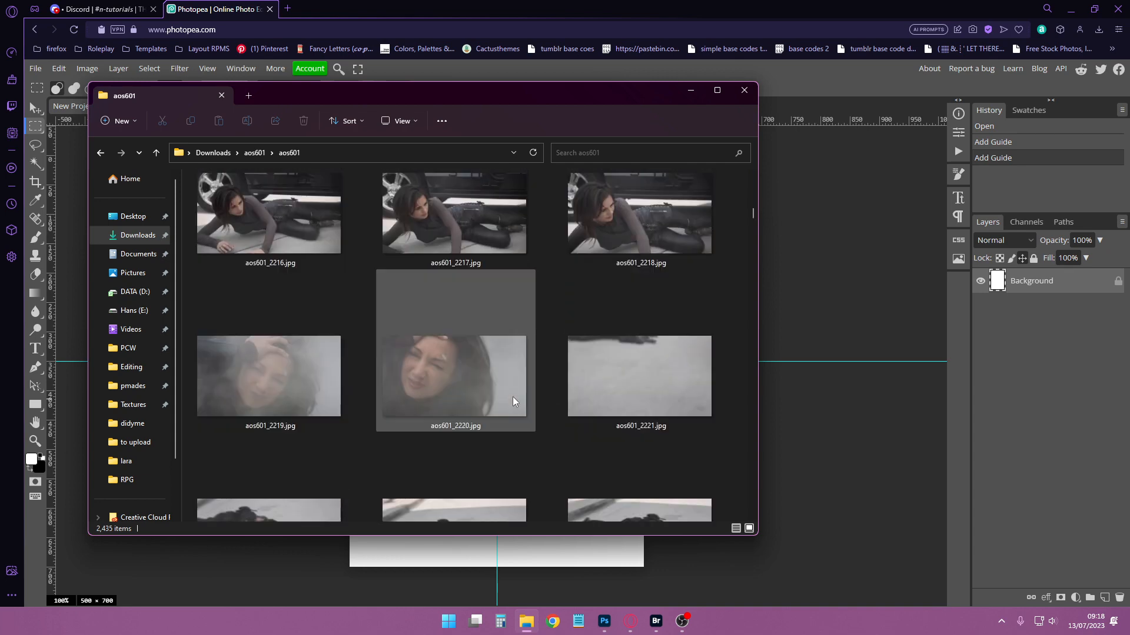
pyautogui.moveTo(753, 217); pyautogui.dragTo(753, 221)
pyautogui.scroll(-5, 689, 393)
pyautogui.scroll(-7, 689, 393)
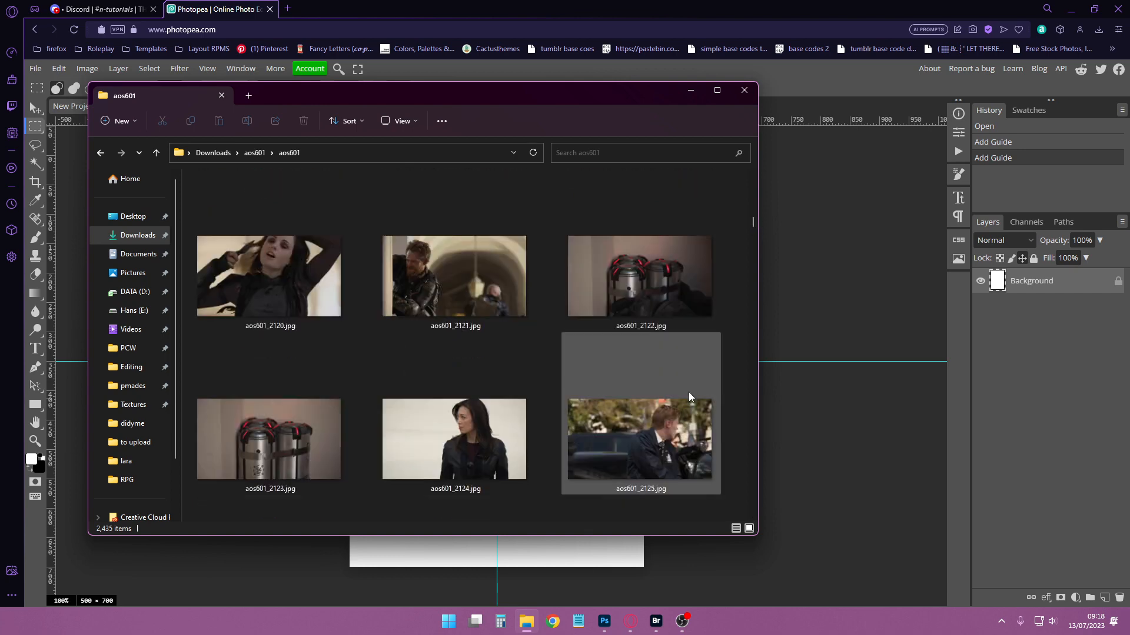
pyautogui.scroll(-8, 690, 393)
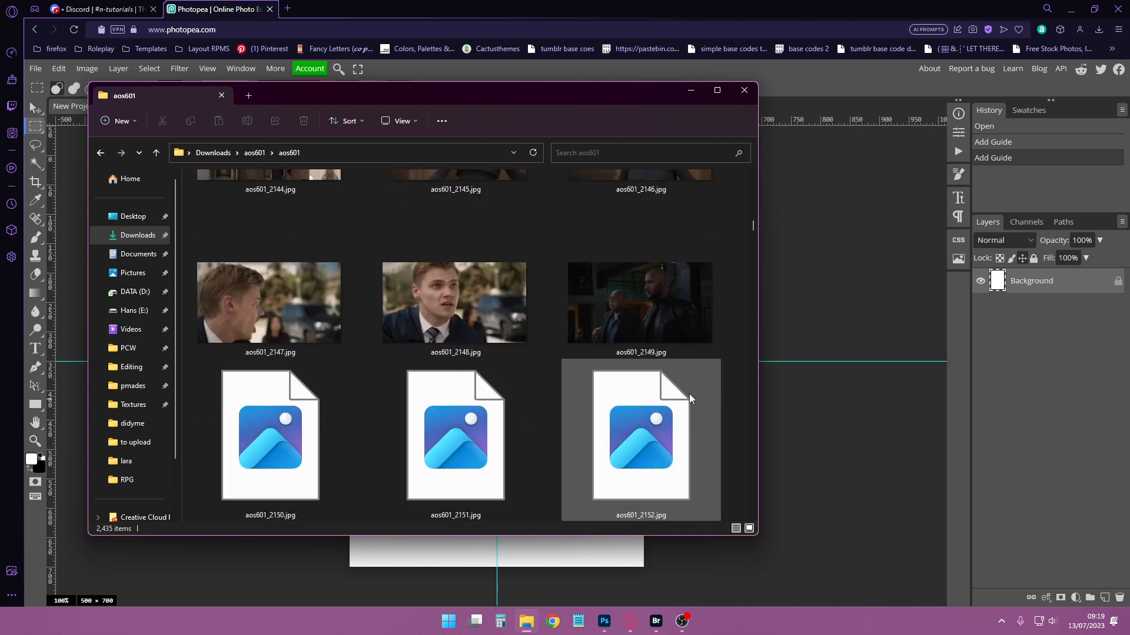
pyautogui.scroll(-3, 690, 397)
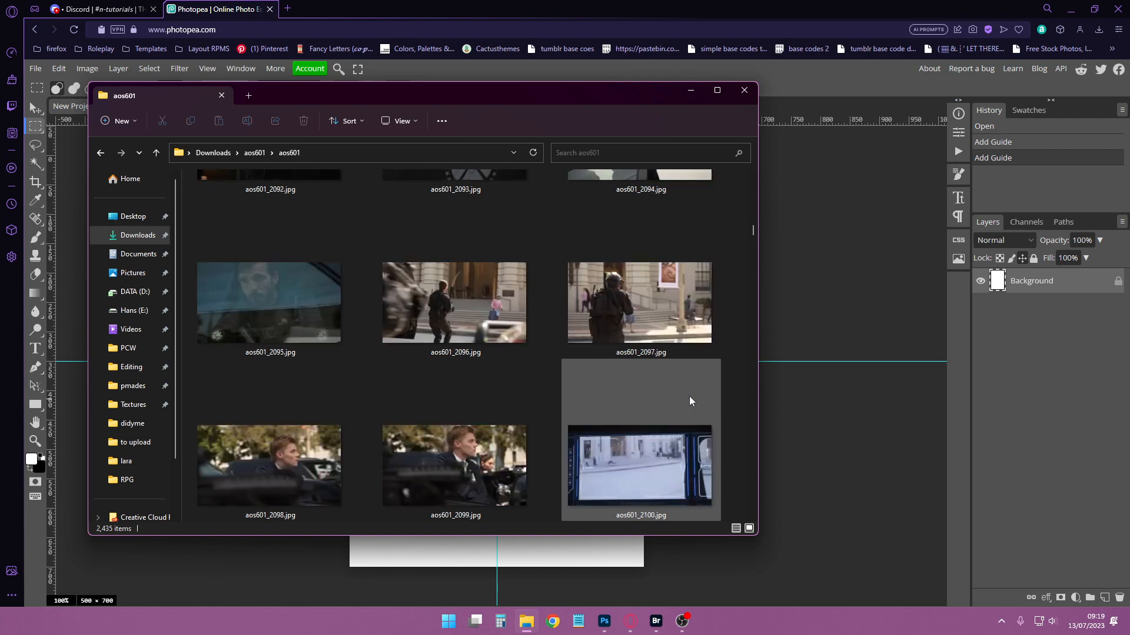
pyautogui.scroll(-3, 690, 397)
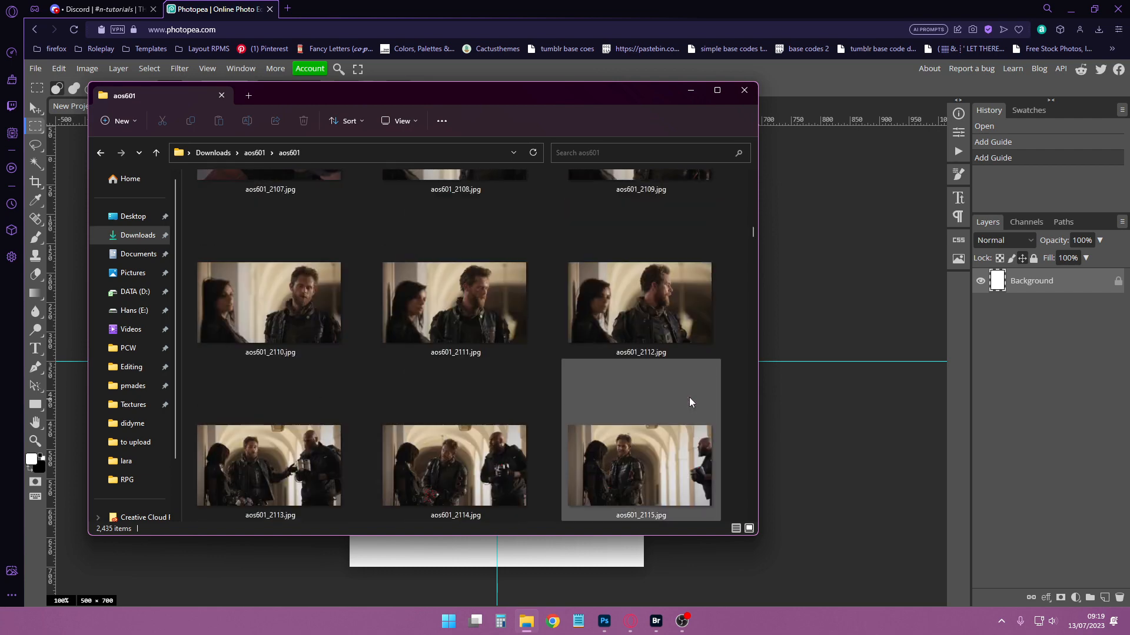
pyautogui.scroll(-1, 690, 397)
pyautogui.scroll(-10, 690, 399)
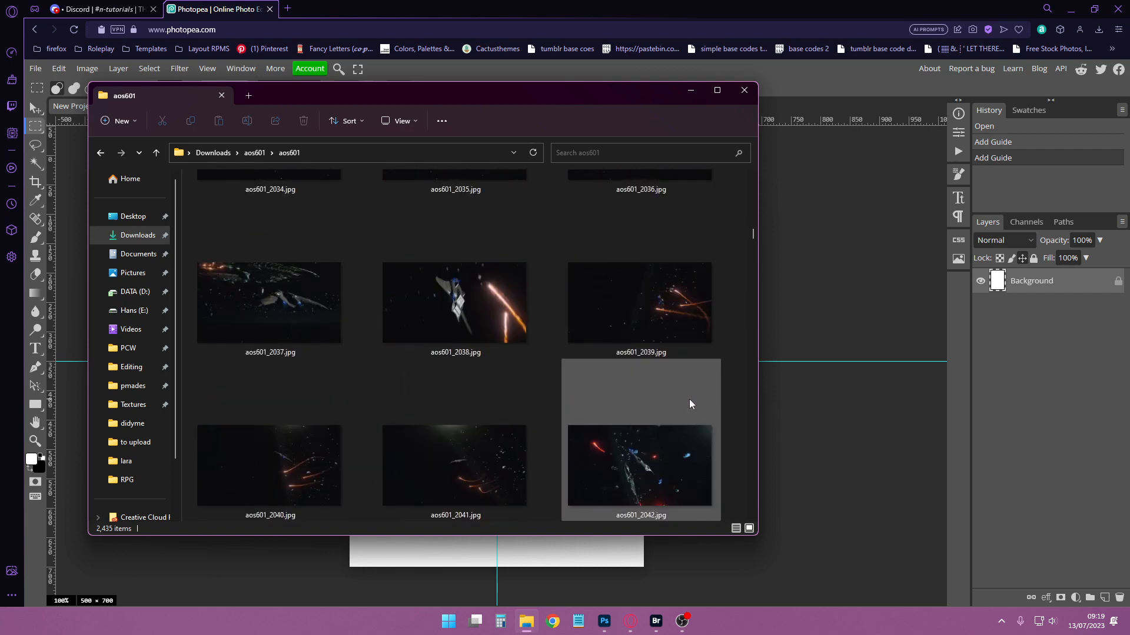
pyautogui.scroll(-2, 690, 405)
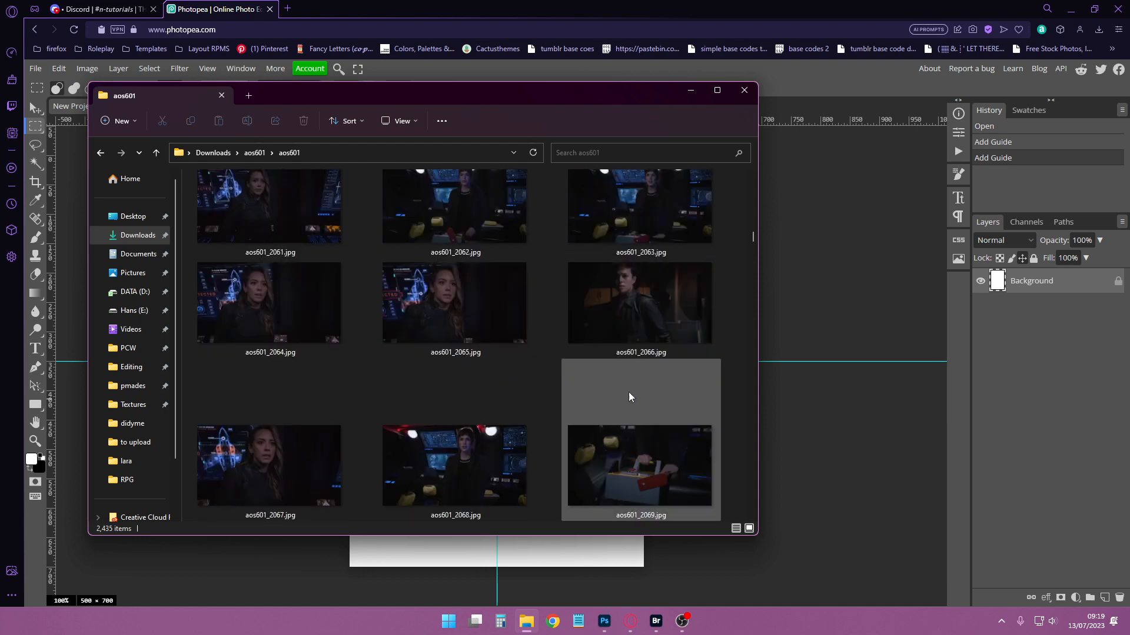
# - Place aos601_2065.jpg on the canvas as a trial and delete its layer
pyautogui.click(298, 224)
pyautogui.click(463, 323)
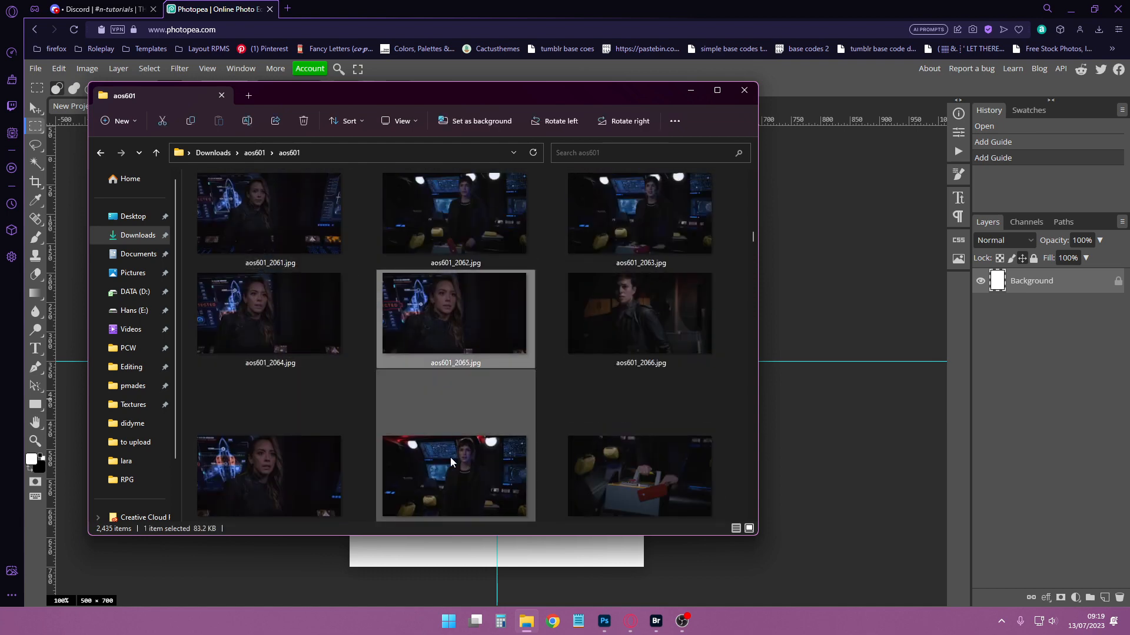
pyautogui.moveTo(820, 312); pyautogui.dragTo(866, 312)
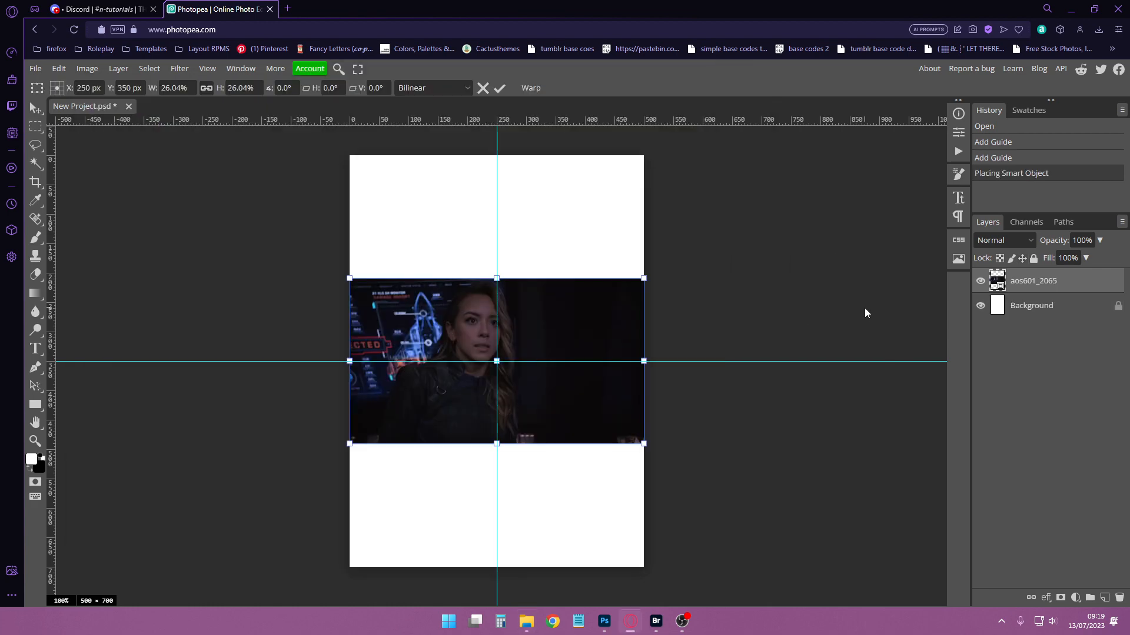
pyautogui.press('Return')
pyautogui.press('Delete')
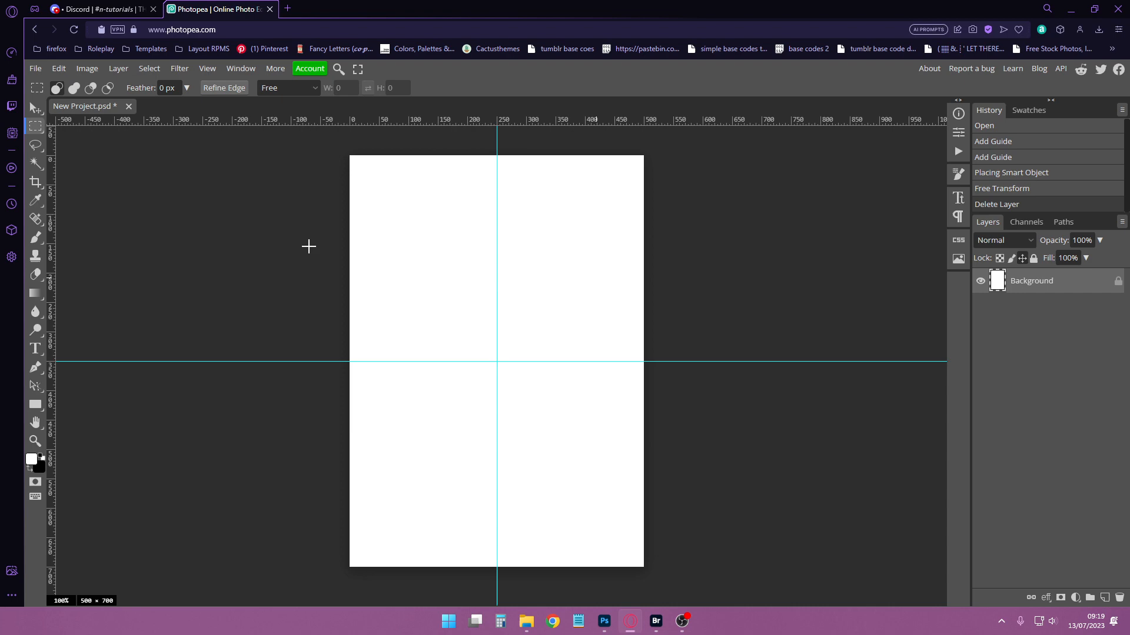
pyautogui.click(36, 68)
pyautogui.click(71, 124)
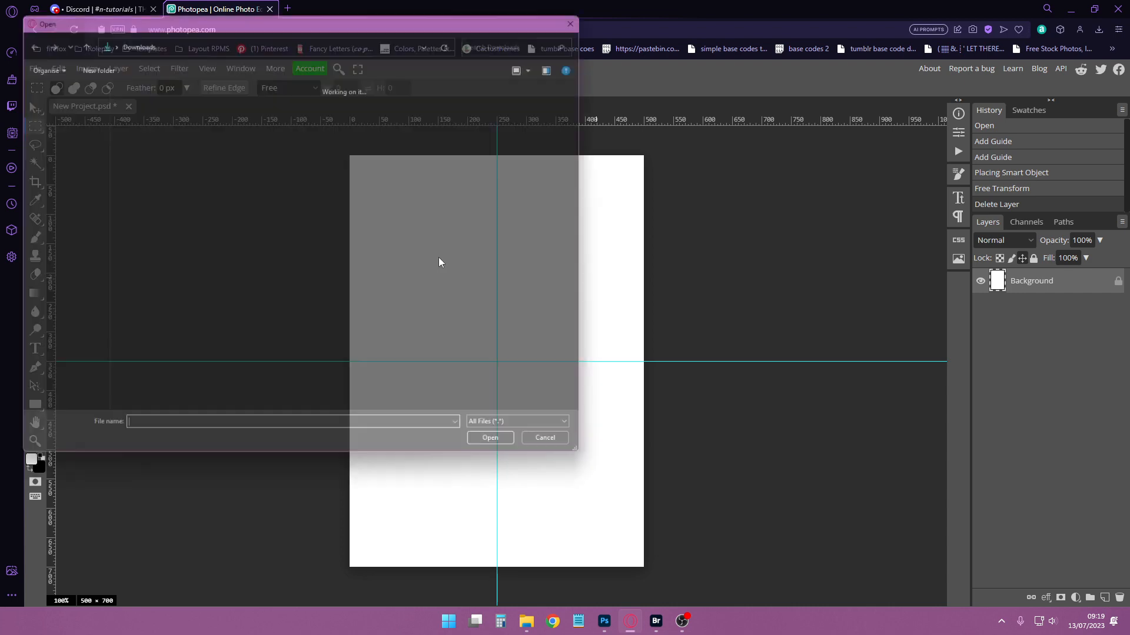
pyautogui.scroll(-10, 319, 323)
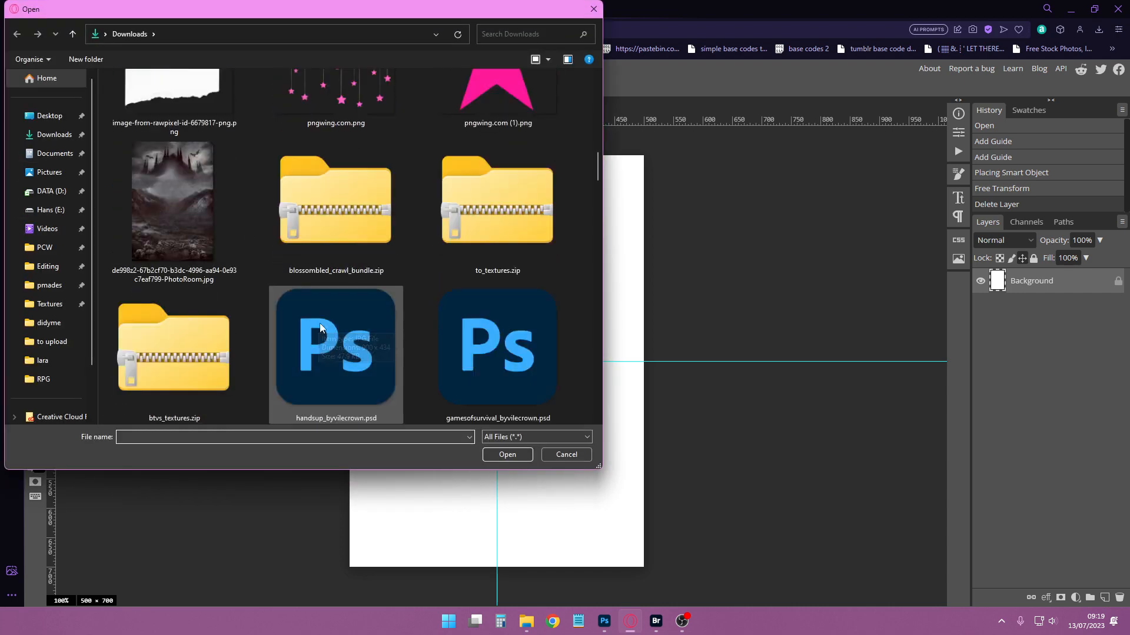
pyautogui.scroll(-6, 320, 328)
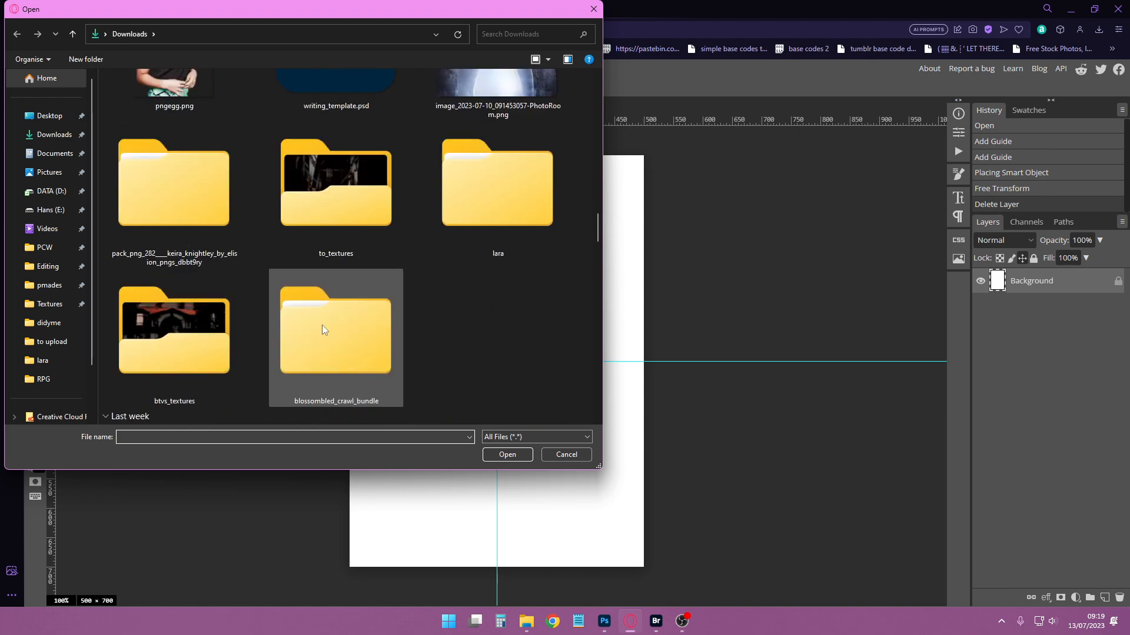
pyautogui.scroll(-3, 323, 326)
pyautogui.scroll(1, 323, 327)
pyautogui.scroll(-5, 324, 330)
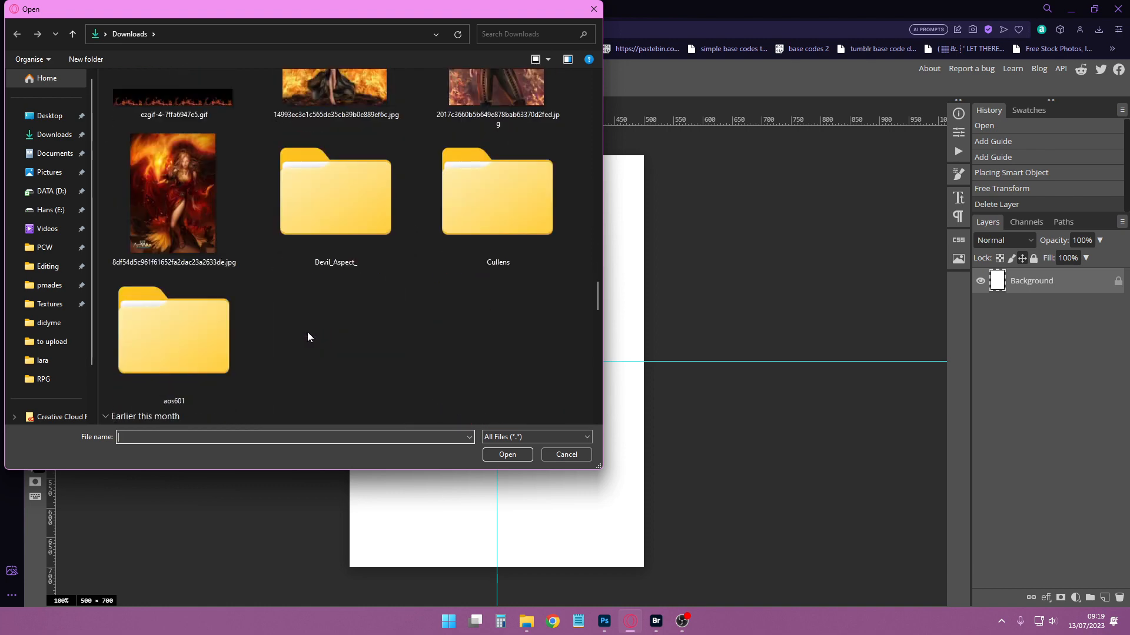
pyautogui.doubleClick(207, 333)
pyautogui.doubleClick(196, 115)
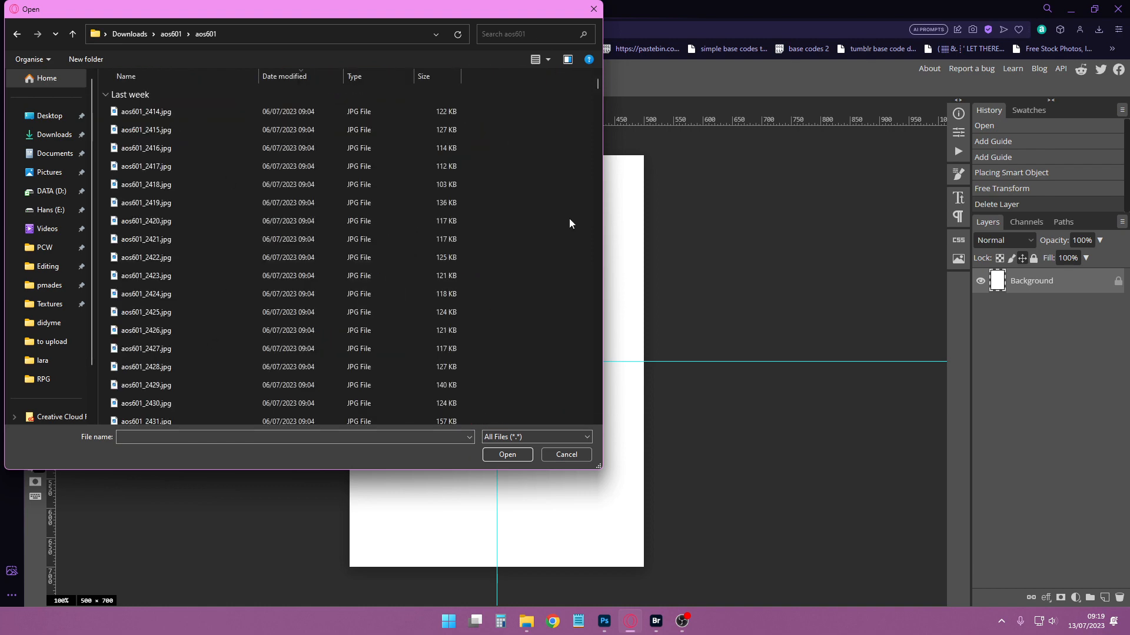
pyautogui.click(593, 9)
# - Place aos601_2065.jpg from File Explorer on the canvas and scale it to about 32% over the upper half
pyautogui.click(534, 615)
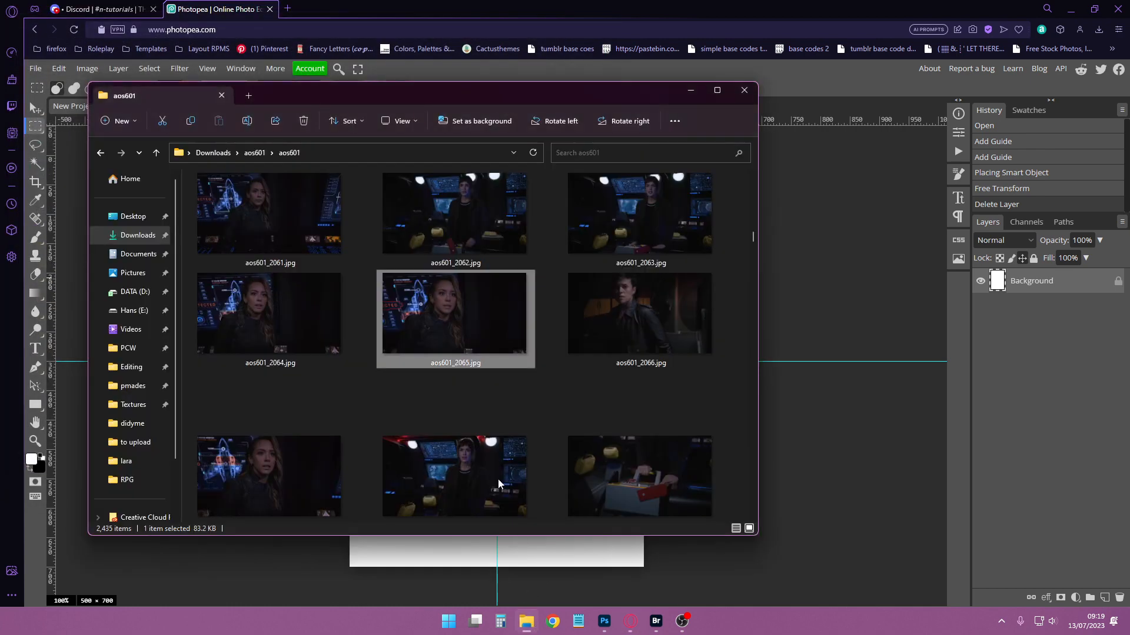
pyautogui.moveTo(482, 364); pyautogui.dragTo(858, 304)
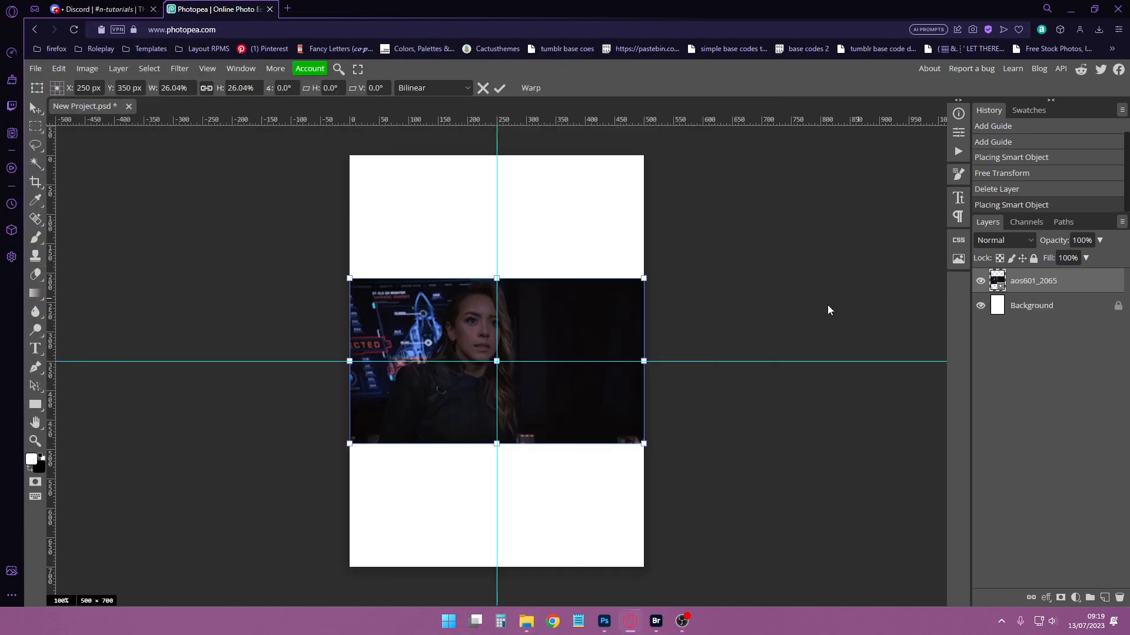
pyautogui.moveTo(536, 408); pyautogui.dragTo(517, 311)
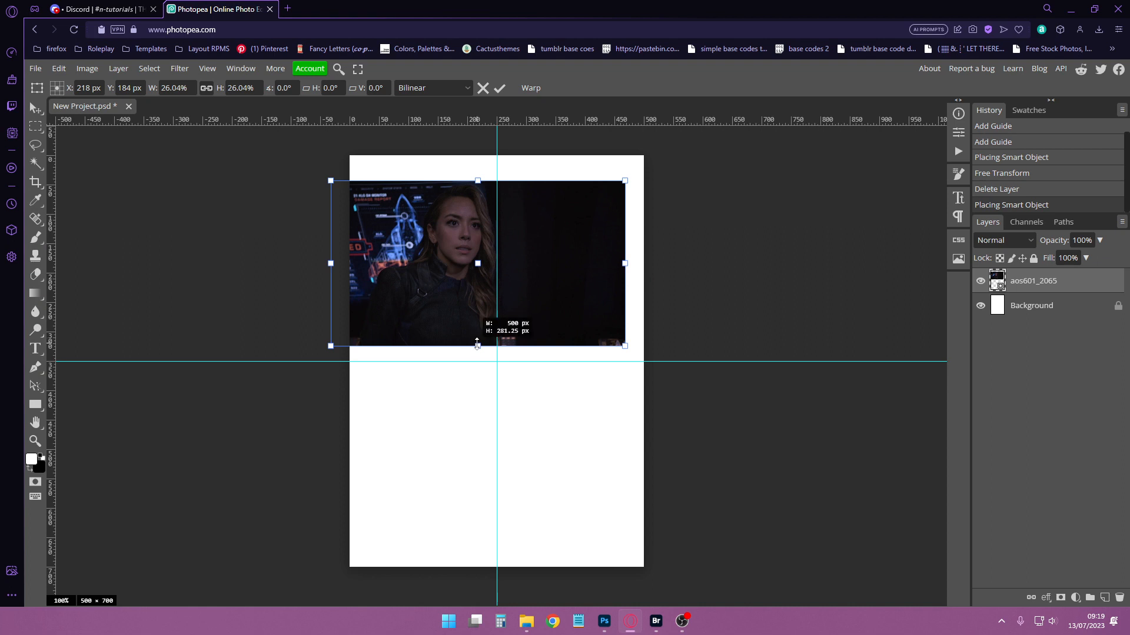
pyautogui.moveTo(477, 344)
pyautogui.mouseDown()
pyautogui.moveTo(476, 379)
pyautogui.moveTo(478, 327)
pyautogui.mouseUp()
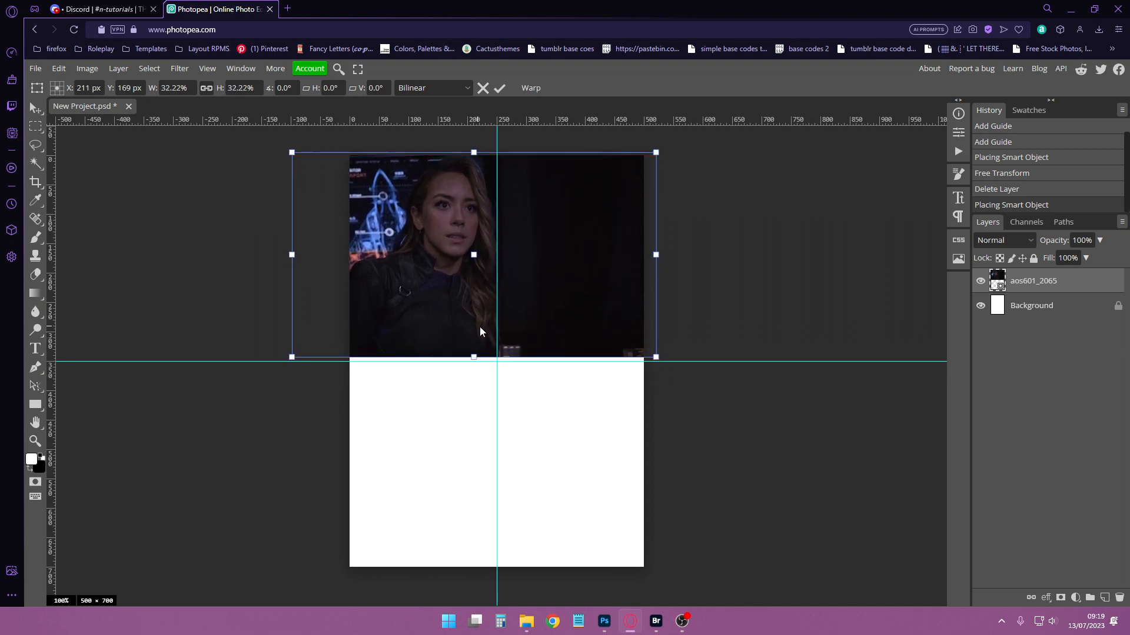
pyautogui.press('m')
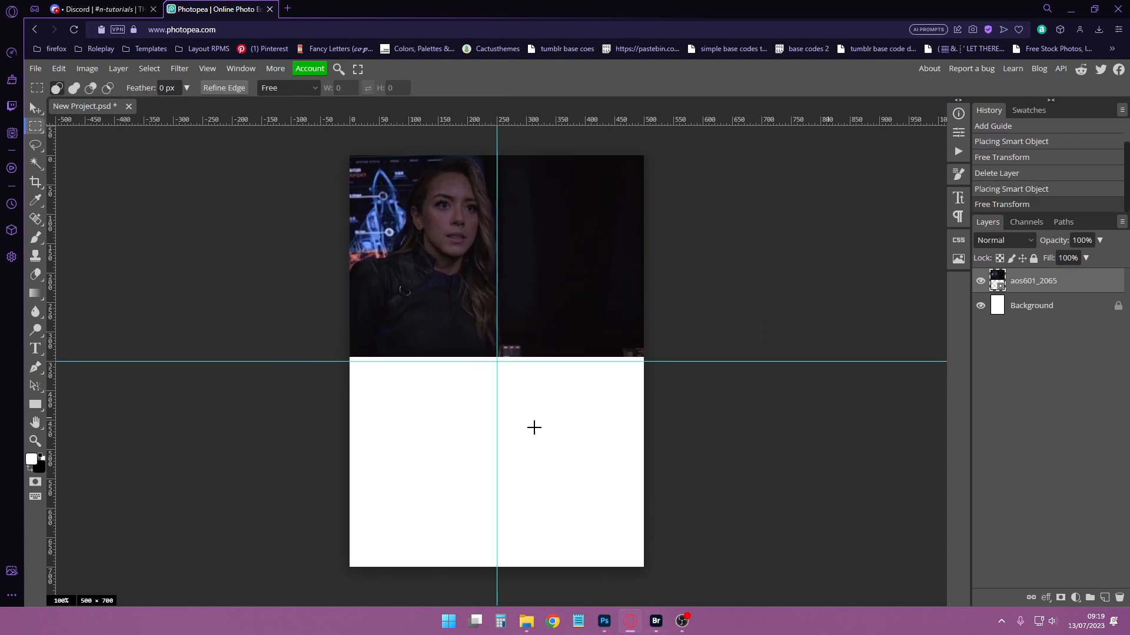
# - Transform the placed image again so its lower edge meets the horizontal guide, filling the canvas's upper half
pyautogui.hotkey('ctrl', 't')
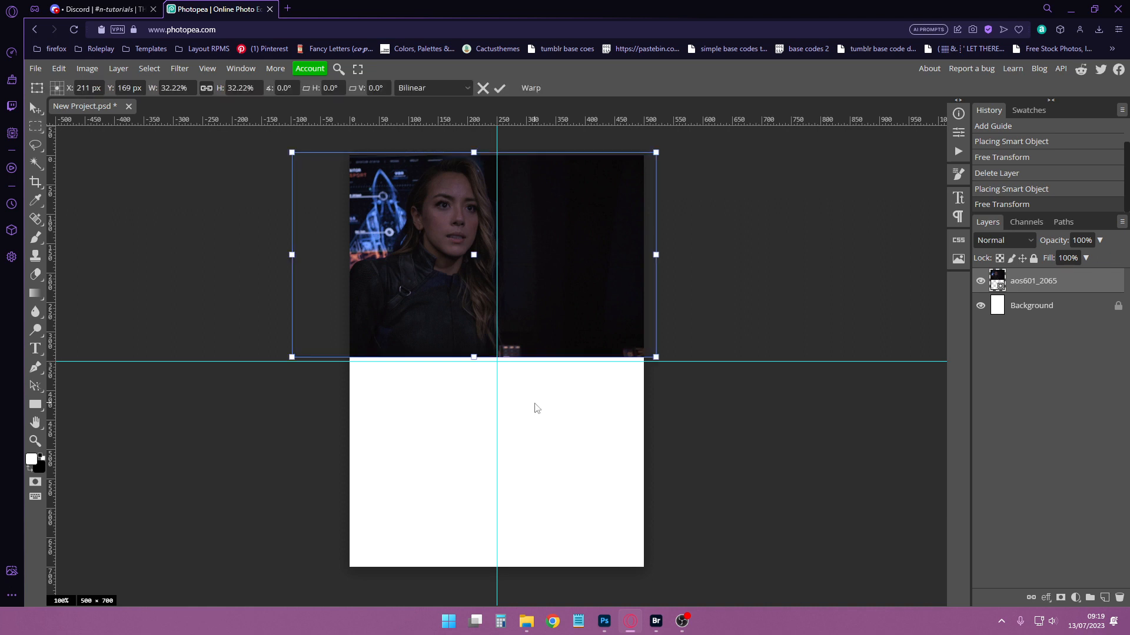
pyautogui.moveTo(464, 348); pyautogui.dragTo(481, 361)
pyautogui.click(1038, 288)
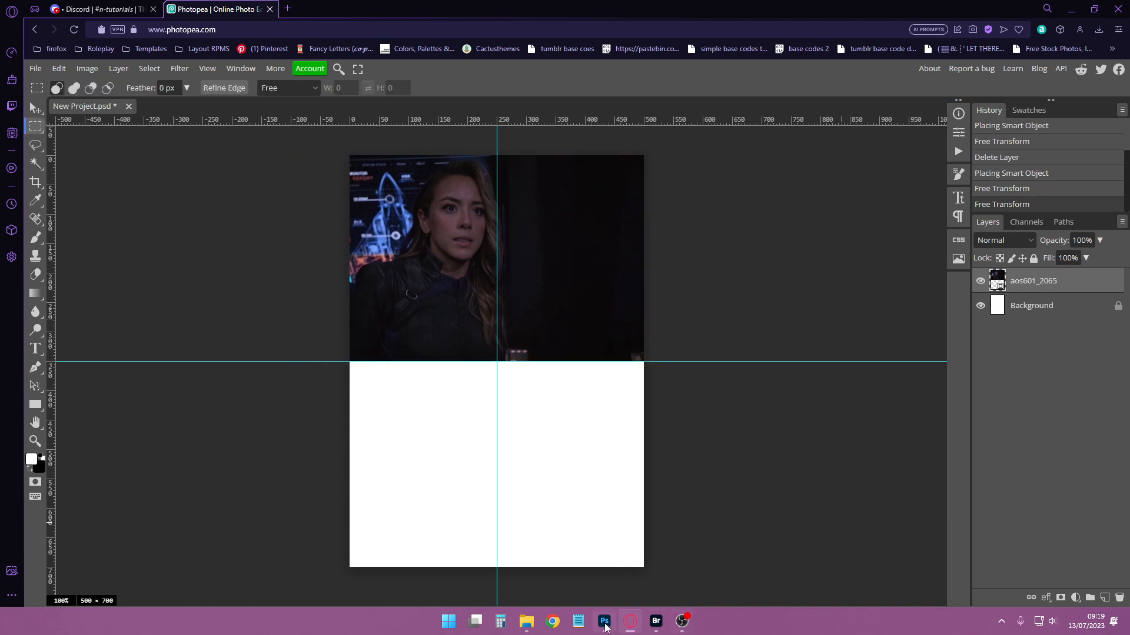
# - Place aos601_2061.jpg from File Explorer on the canvas and scale it to about 32% so it fills the lower half
pyautogui.click(527, 622)
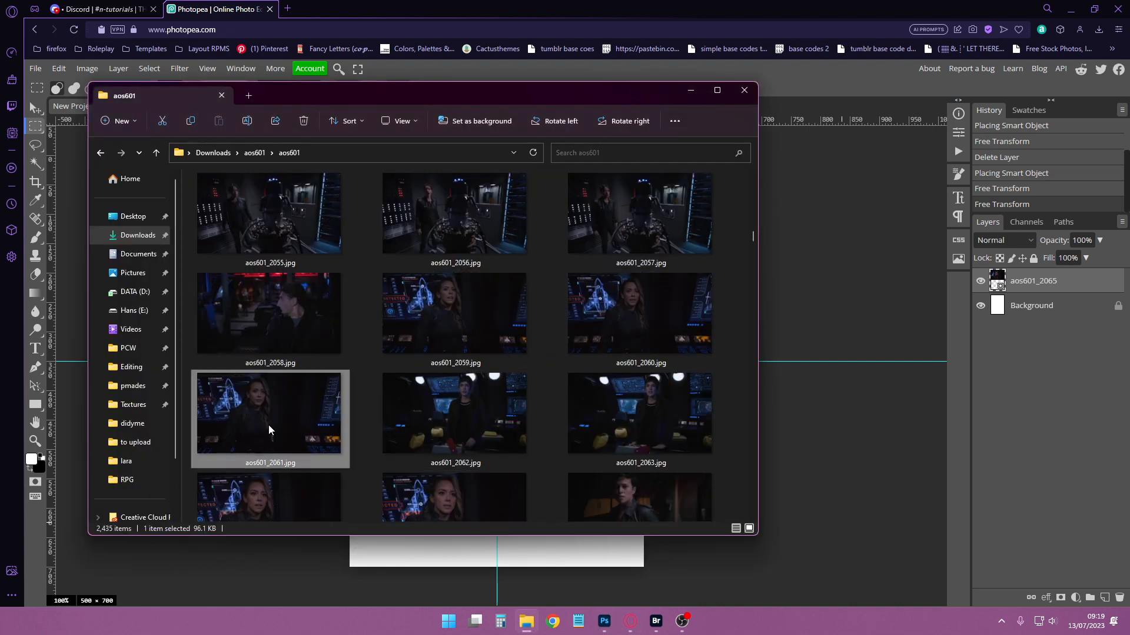
pyautogui.moveTo(268, 425); pyautogui.dragTo(828, 324)
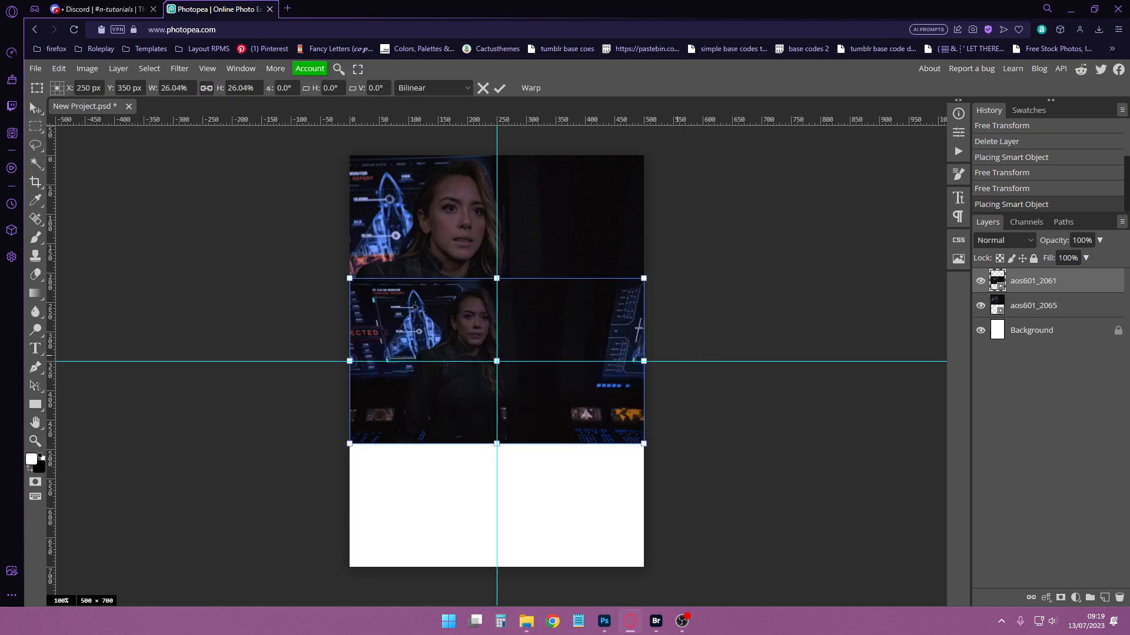
pyautogui.moveTo(549, 325); pyautogui.dragTo(549, 411)
pyautogui.moveTo(641, 447); pyautogui.dragTo(627, 465)
pyautogui.moveTo(530, 337); pyautogui.dragTo(518, 351)
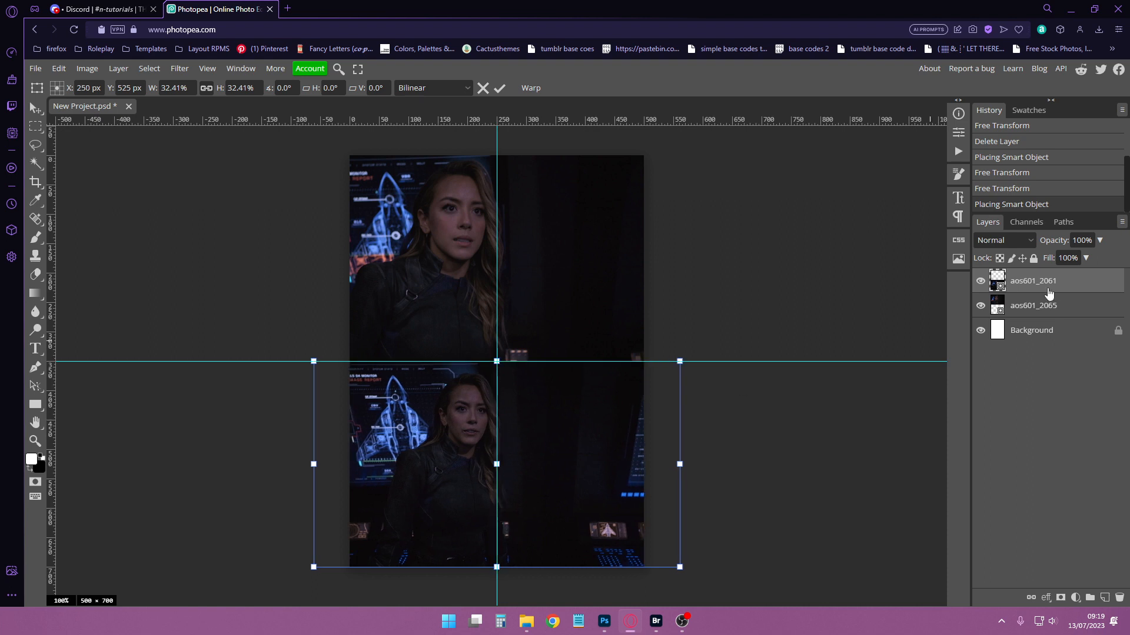
pyautogui.press('Return')
pyautogui.press('m')
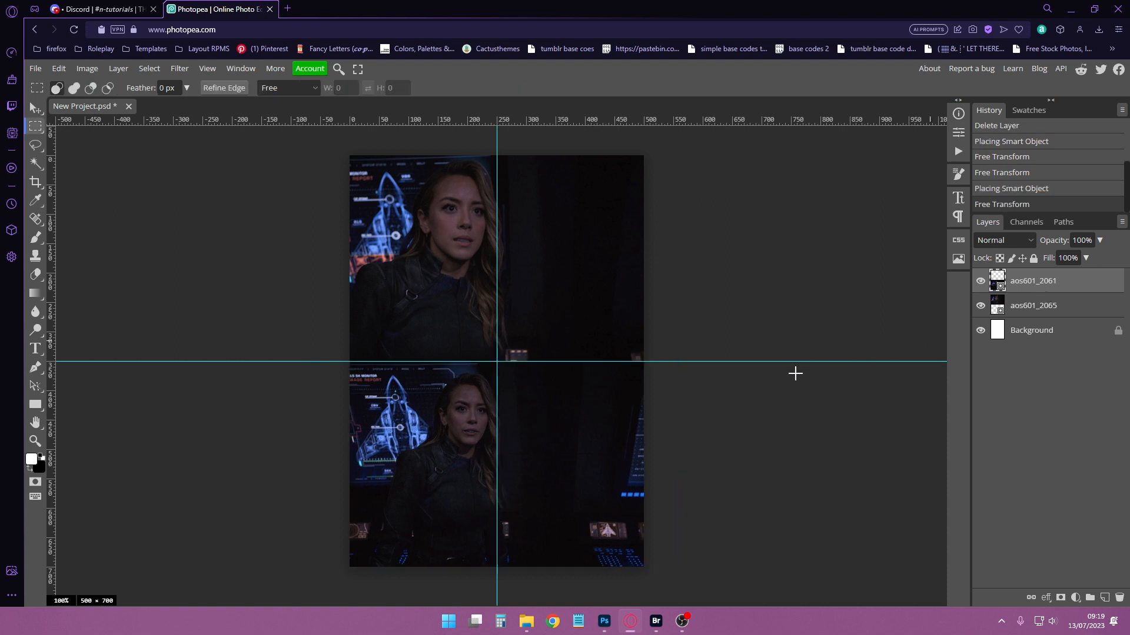
# - Hide the guides and try enlarging the lower image to about 38% with Free Transform
pyautogui.click(209, 69)
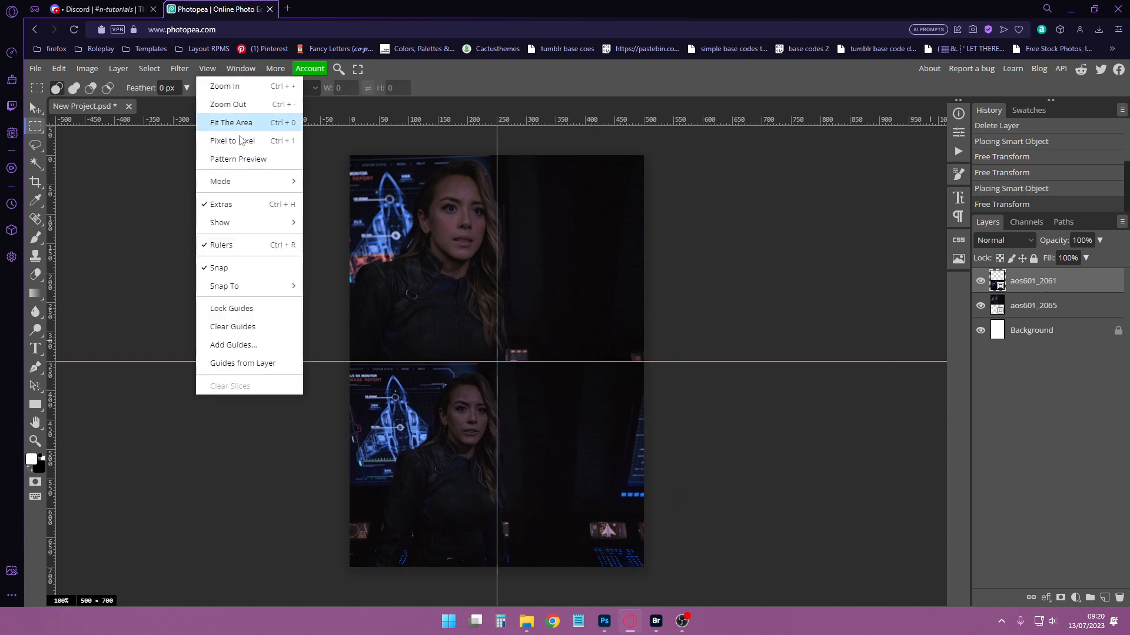
pyautogui.click(240, 206)
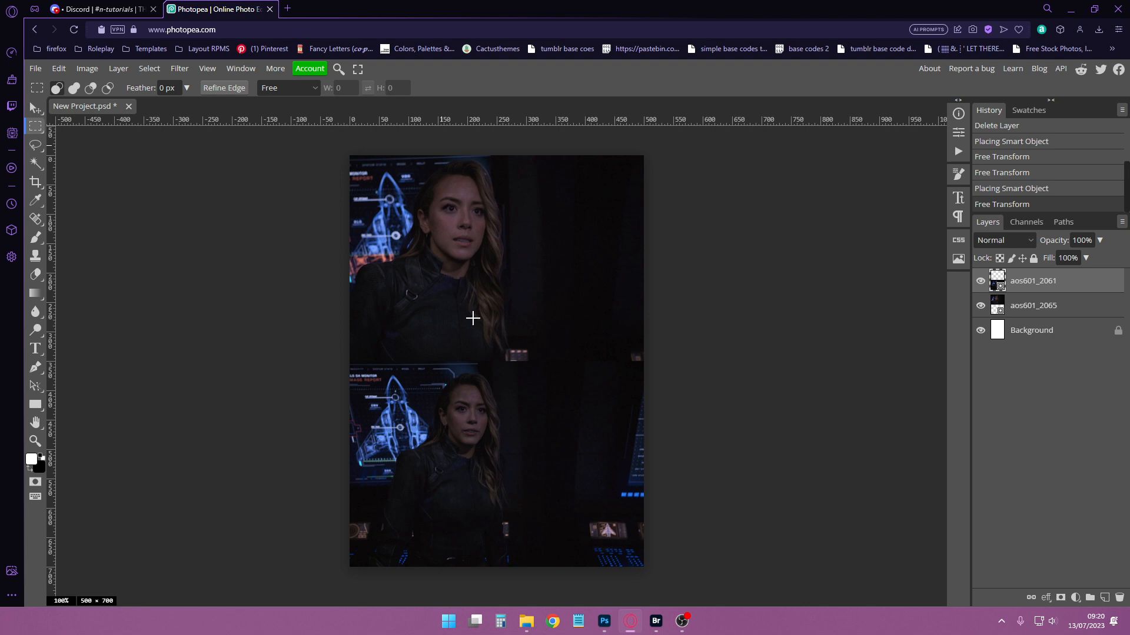
pyautogui.click(59, 69)
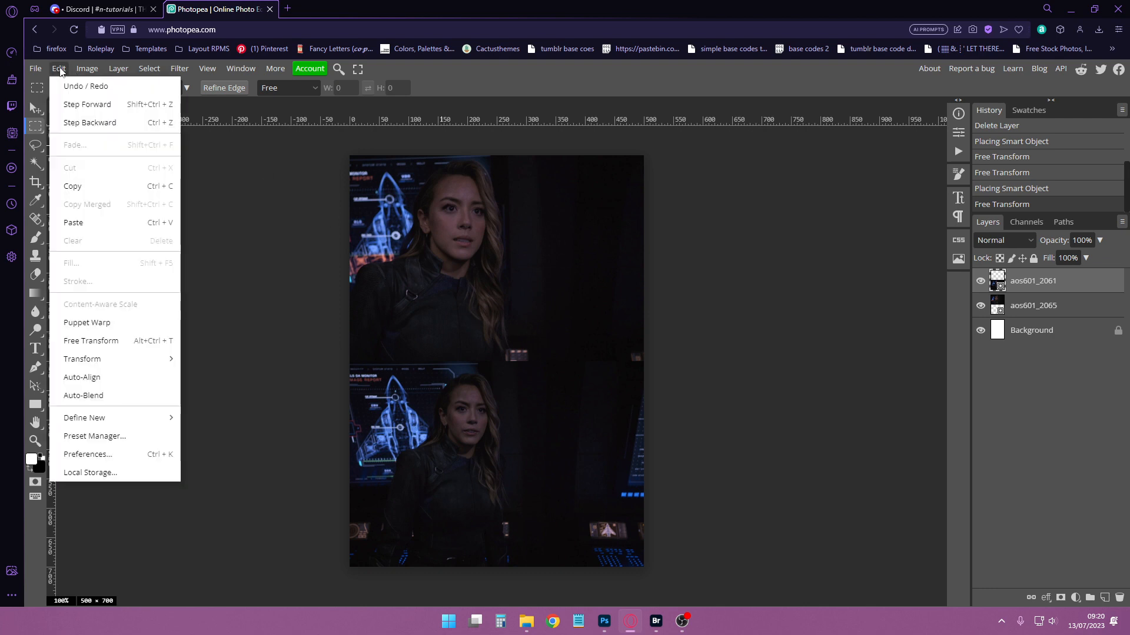
pyautogui.click(118, 341)
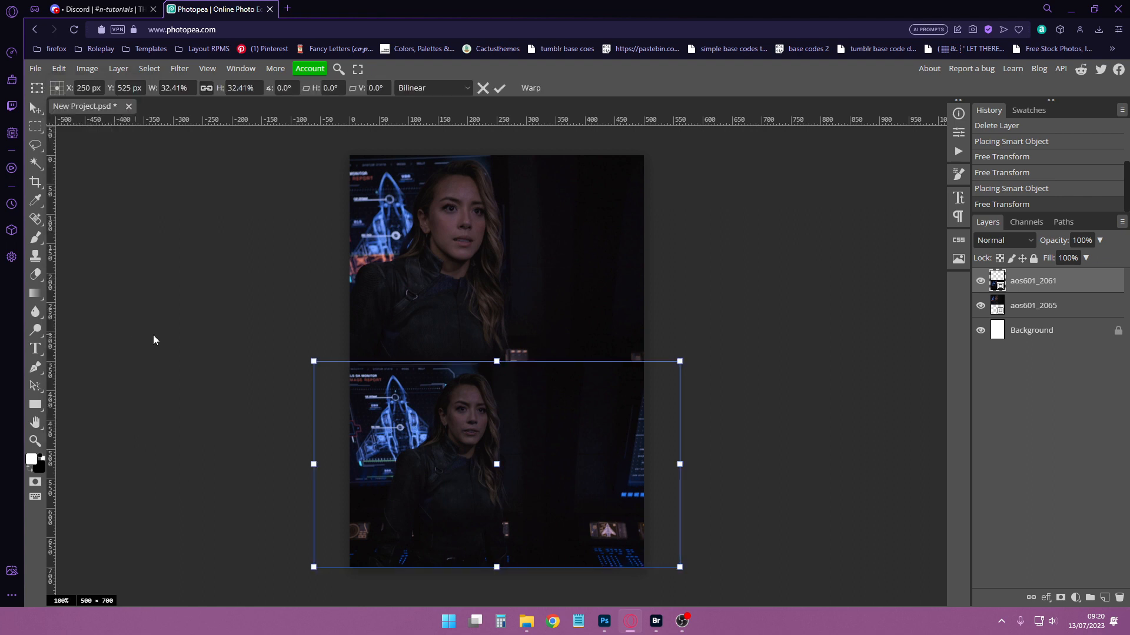
pyautogui.moveTo(679, 464); pyautogui.dragTo(756, 465)
pyautogui.moveTo(535, 339)
pyautogui.mouseDown()
pyautogui.moveTo(535, 327)
pyautogui.moveTo(535, 412)
pyautogui.moveTo(535, 366)
pyautogui.moveTo(547, 347)
pyautogui.mouseUp()
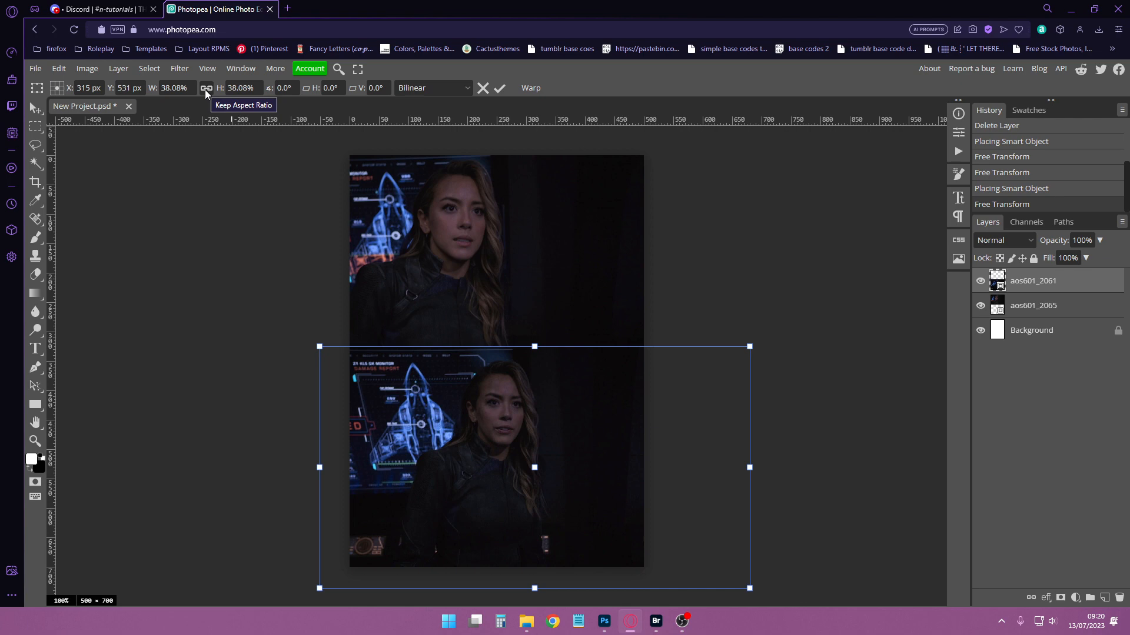
pyautogui.moveTo(526, 334)
pyautogui.mouseDown()
pyautogui.moveTo(527, 247)
pyautogui.moveTo(530, 366)
pyautogui.moveTo(530, 333)
pyautogui.moveTo(518, 344)
pyautogui.mouseUp()
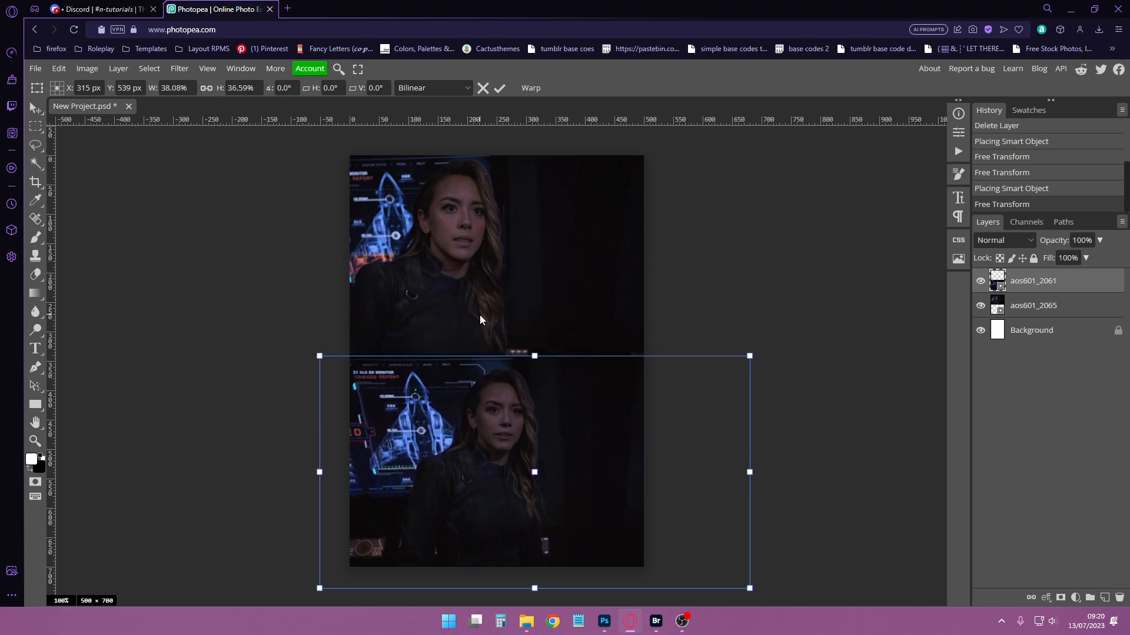
pyautogui.press('Escape')
pyautogui.click(444, 427)
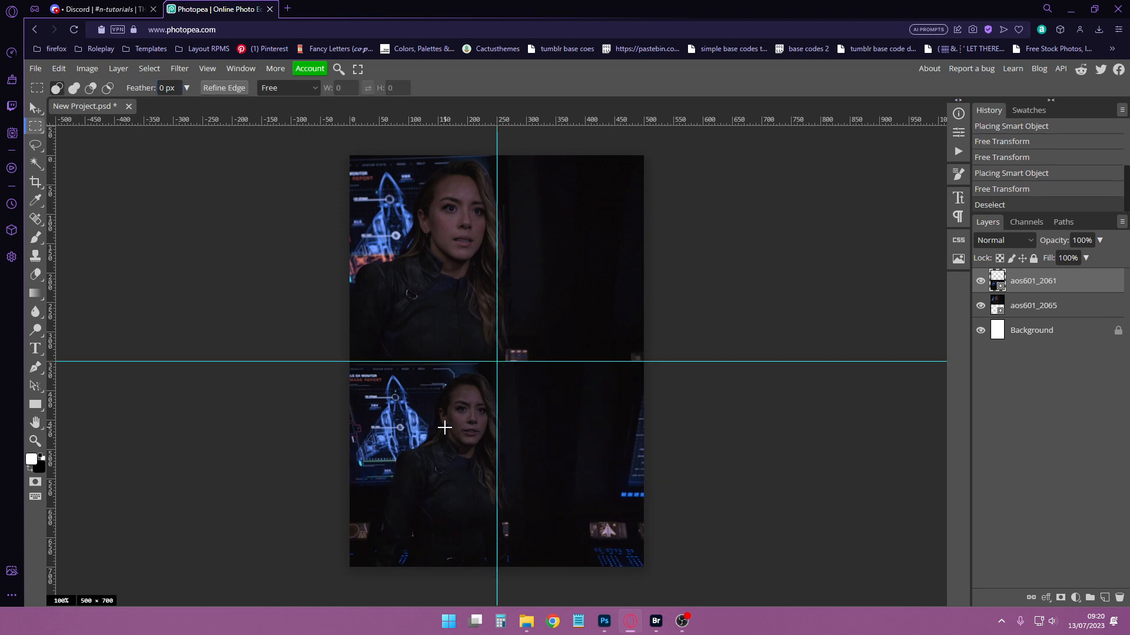
# - Try rotating the lower image by about 1.1° with Free Transform
pyautogui.click(59, 69)
pyautogui.click(114, 342)
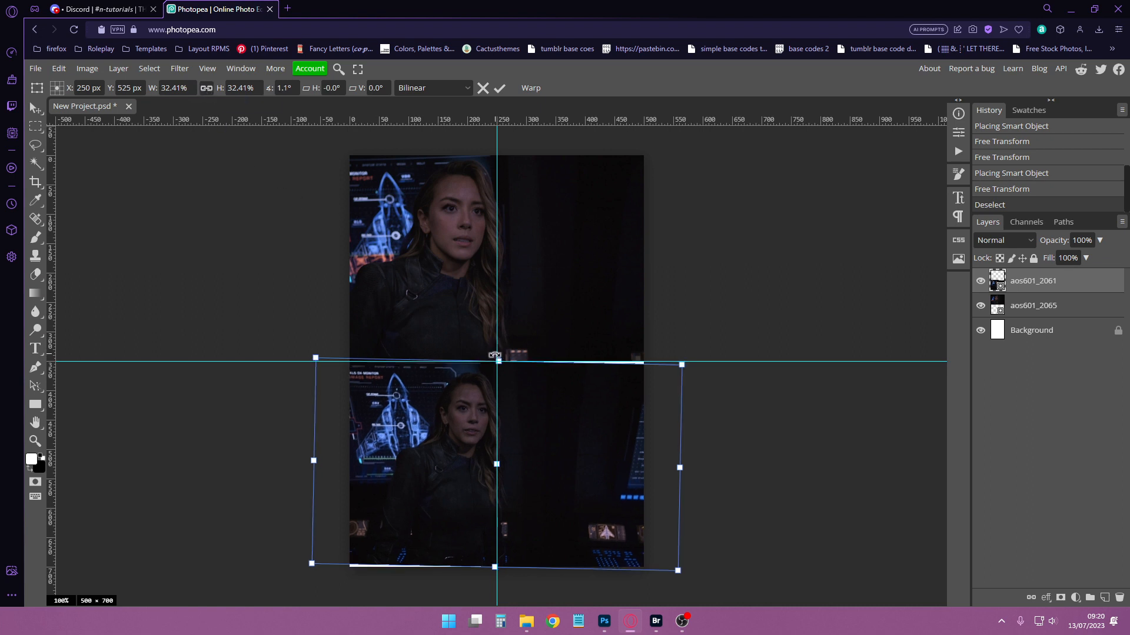
pyautogui.press('Return')
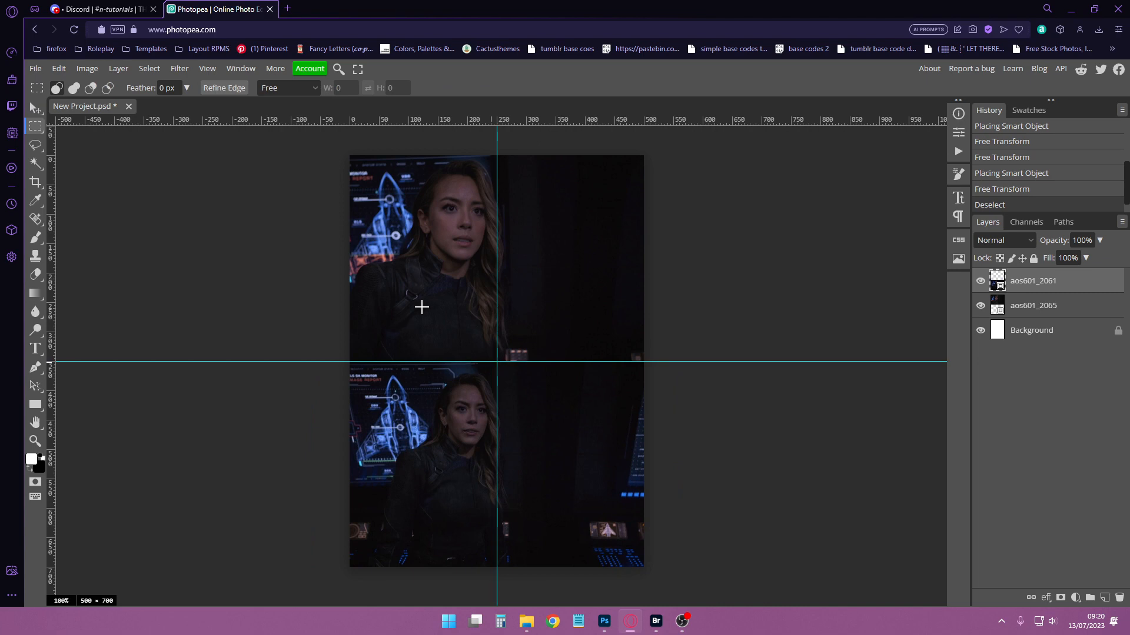
pyautogui.hotkey('ctrl', 'alt', 't')
pyautogui.moveTo(534, 361)
pyautogui.mouseDown()
pyautogui.moveTo(535, 180)
pyautogui.moveTo(535, 396)
pyautogui.moveTo(535, 361)
pyautogui.mouseUp()
pyautogui.press('Return')
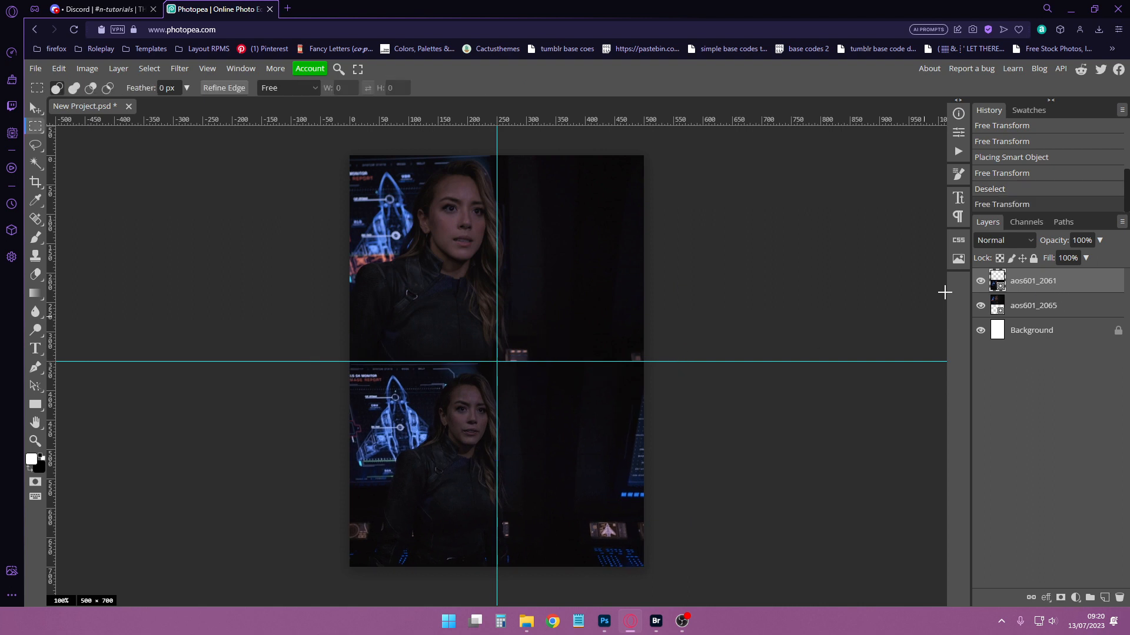
# - Hide both screencap layers, target the Background layer and select a full-width rectangular band across the canvas's middle
pyautogui.click(980, 281)
pyautogui.click(980, 305)
pyautogui.click(1030, 330)
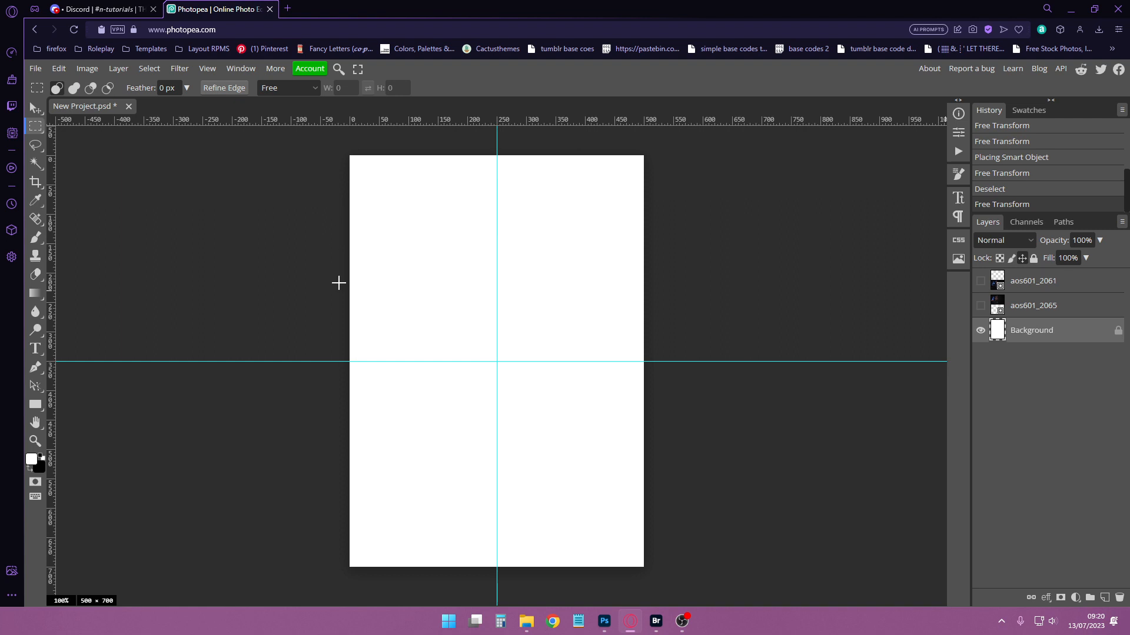
pyautogui.moveTo(339, 283); pyautogui.dragTo(671, 430)
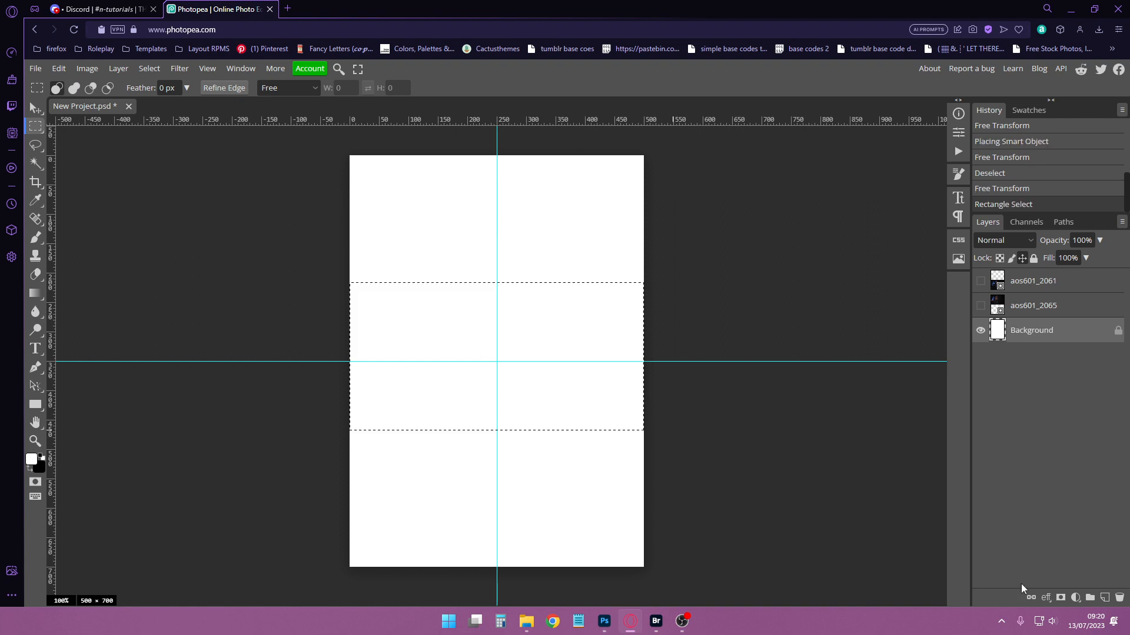
# - Fill the selected band with black on a new layer using the Paint Bucket and deselect it
pyautogui.click(1104, 598)
pyautogui.rightClick(42, 300)
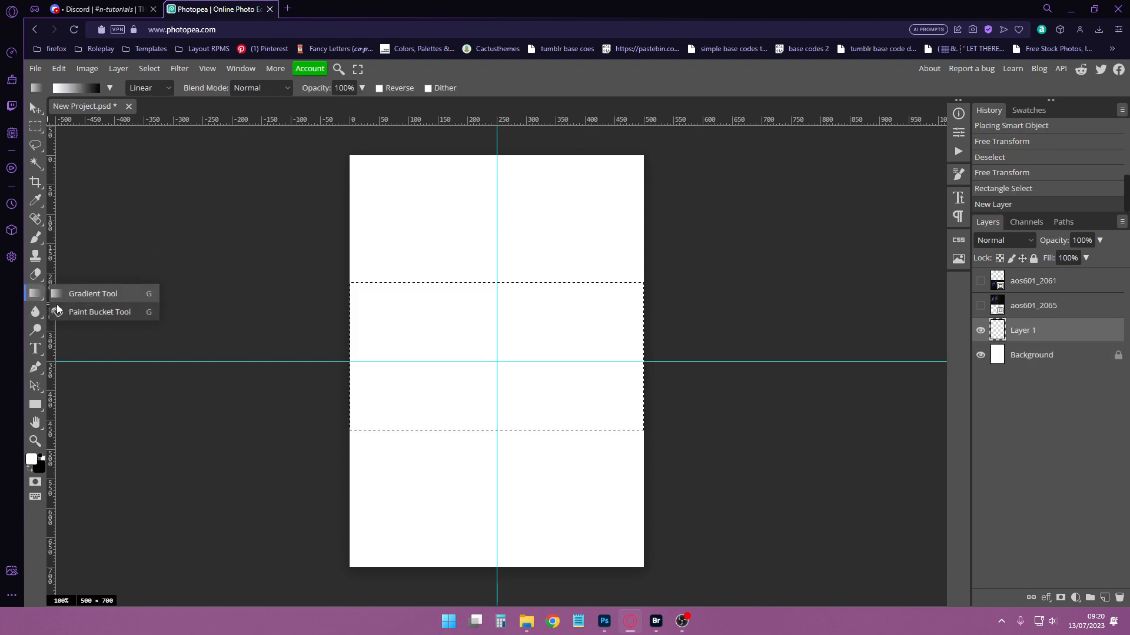
pyautogui.click(88, 310)
pyautogui.press('x')
pyautogui.click(476, 366)
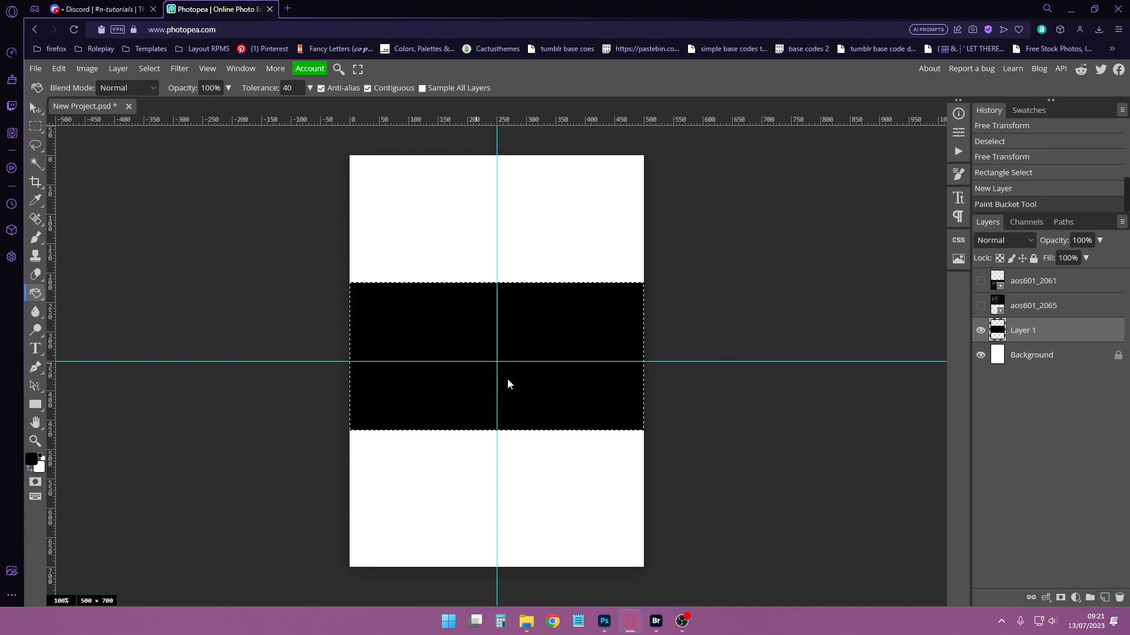
pyautogui.click(37, 127)
pyautogui.click(397, 308)
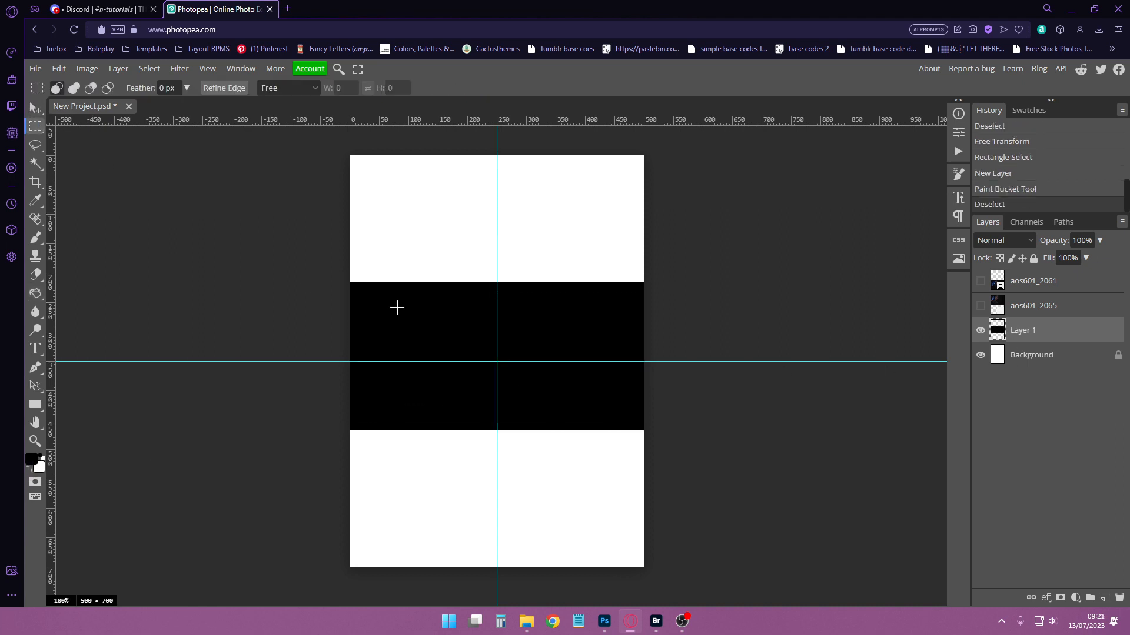
# - Show the aos601_2065 layer and clip it to the black band layer
pyautogui.click(980, 305)
pyautogui.click(1057, 312)
pyautogui.rightClick(1058, 313)
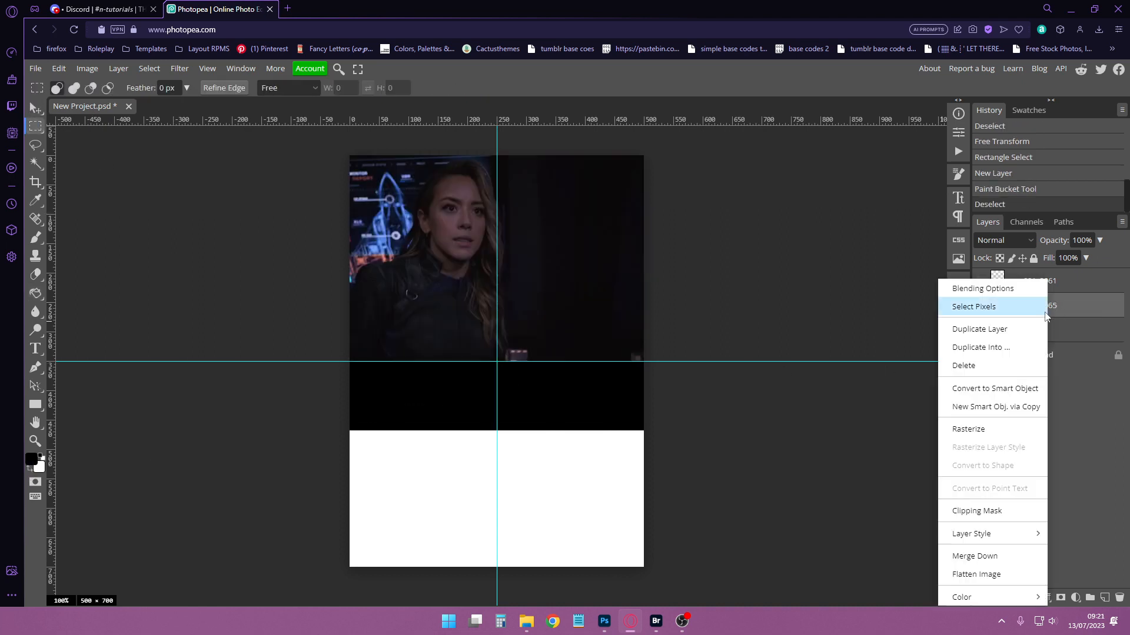
pyautogui.click(981, 510)
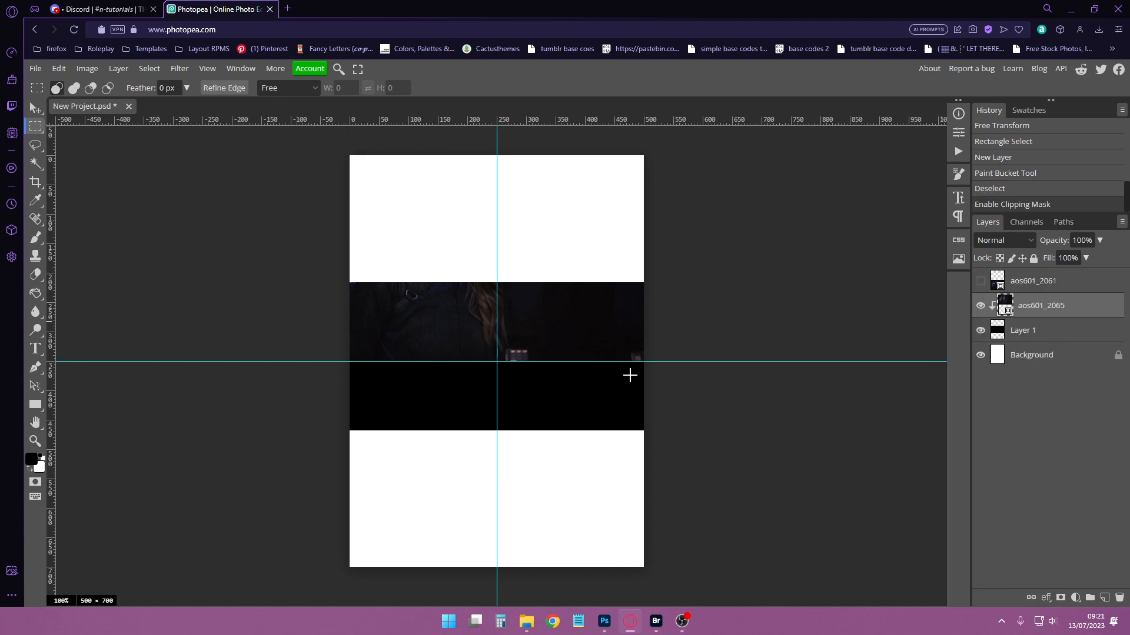
# - Scale the clipped aos601_2065 image to about 34% and move it down so the face shows inside the band
pyautogui.click(59, 69)
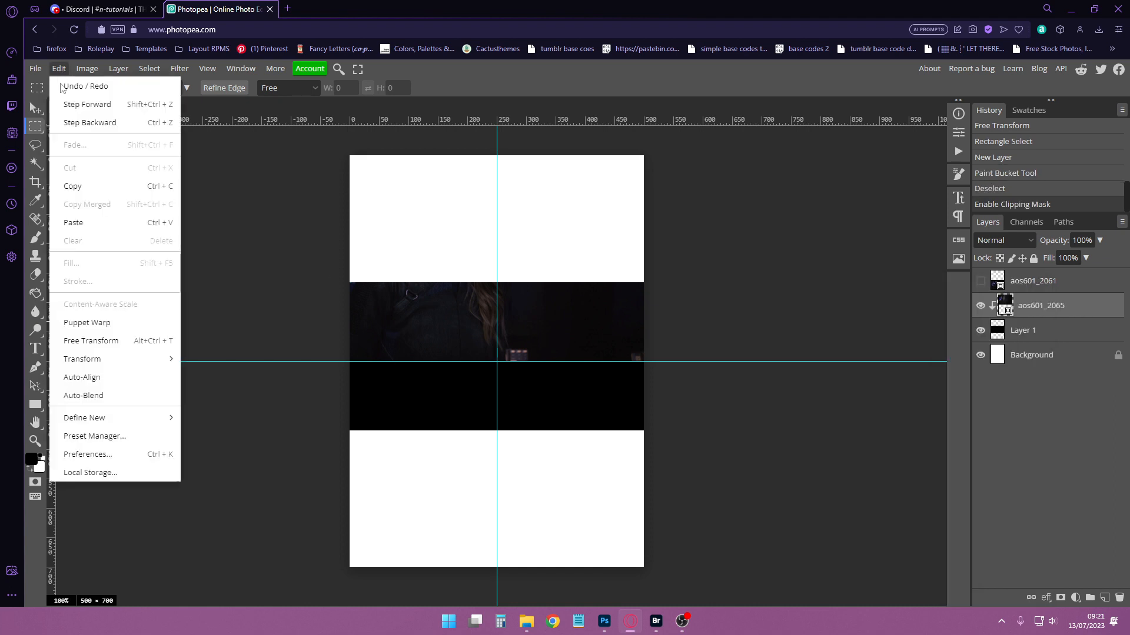
pyautogui.click(102, 342)
pyautogui.moveTo(481, 361)
pyautogui.mouseDown()
pyautogui.moveTo(489, 424)
pyautogui.moveTo(489, 373)
pyautogui.moveTo(481, 379)
pyautogui.mouseUp()
pyautogui.moveTo(490, 307); pyautogui.dragTo(489, 382)
pyautogui.moveTo(488, 457)
pyautogui.mouseDown()
pyautogui.moveTo(485, 406)
pyautogui.moveTo(495, 471)
pyautogui.moveTo(491, 445)
pyautogui.mouseUp()
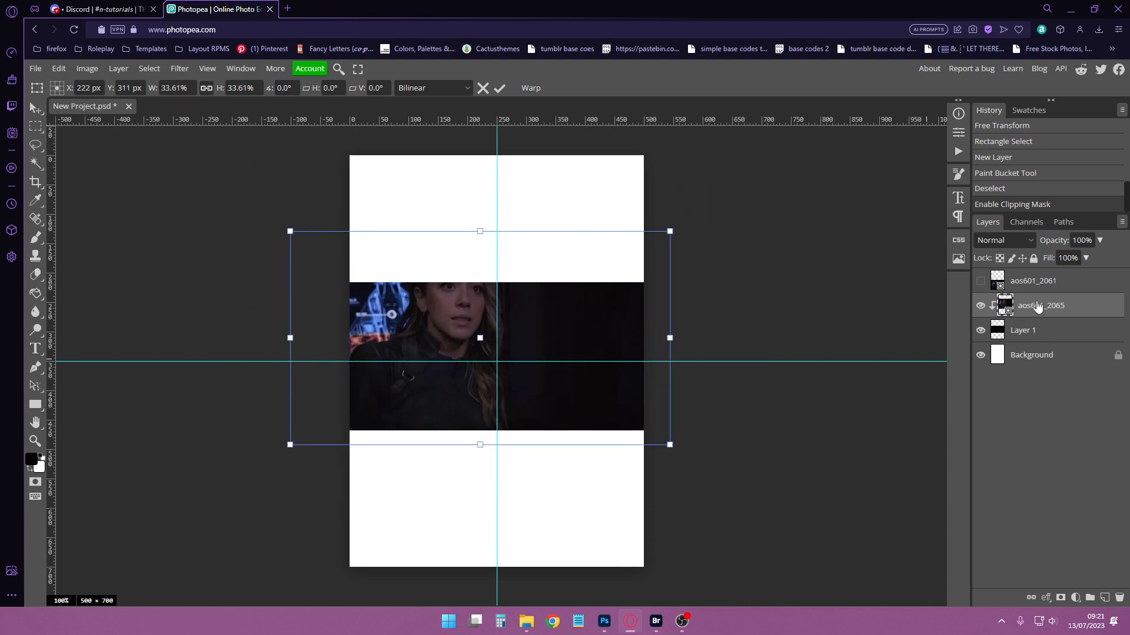
pyautogui.press('Return')
# - Undo the transform and clipping mask, delete the black band layer, and show the aos601_2061 layer again
pyautogui.hotkey('ctrl', 'z')
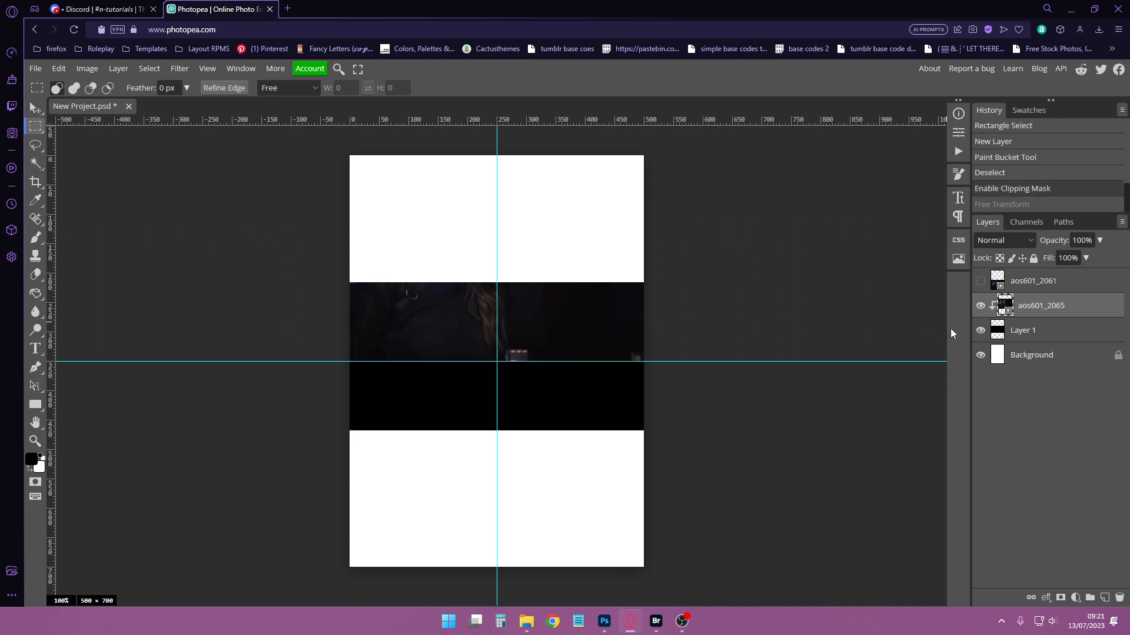
pyautogui.hotkey('ctrl', 'z')
pyautogui.click(1036, 330)
pyautogui.click(1119, 596)
pyautogui.click(980, 282)
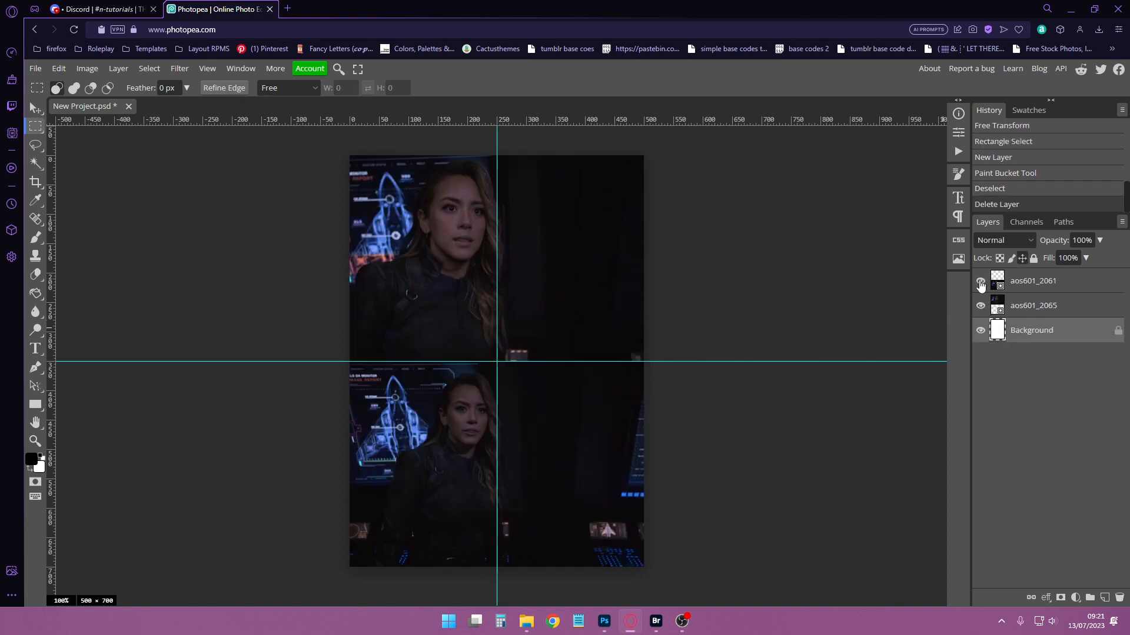
# - Shift the aos601_2061 image left within the lower half, to about X 195 px, using Free Transform
pyautogui.click(1027, 290)
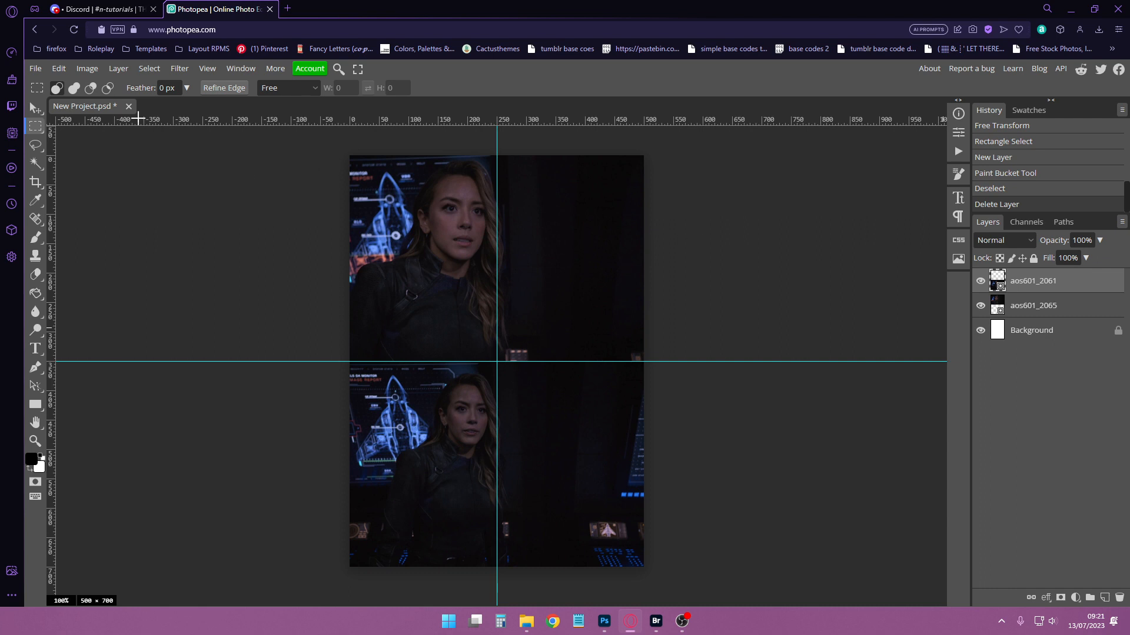
pyautogui.click(59, 68)
pyautogui.click(118, 343)
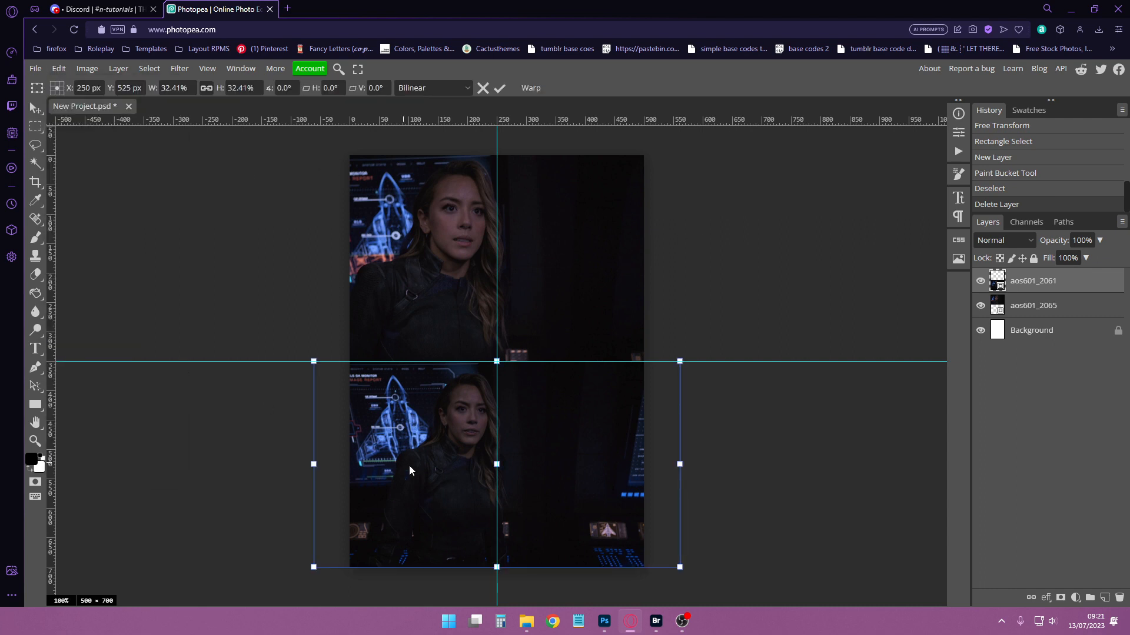
pyautogui.moveTo(410, 470); pyautogui.dragTo(377, 467)
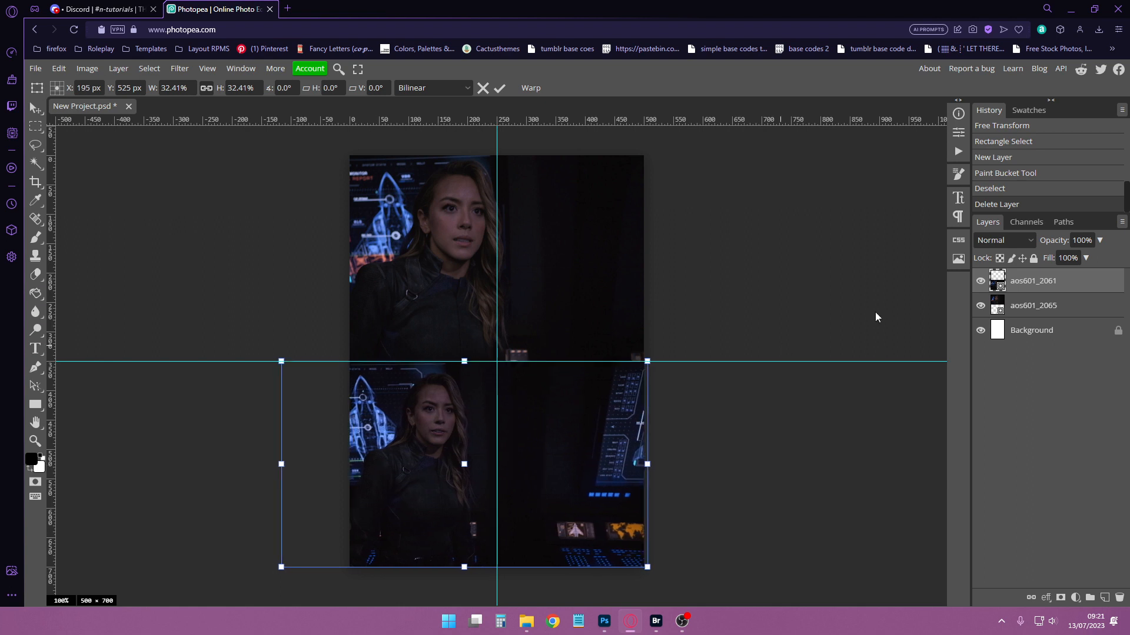
pyautogui.press('Return')
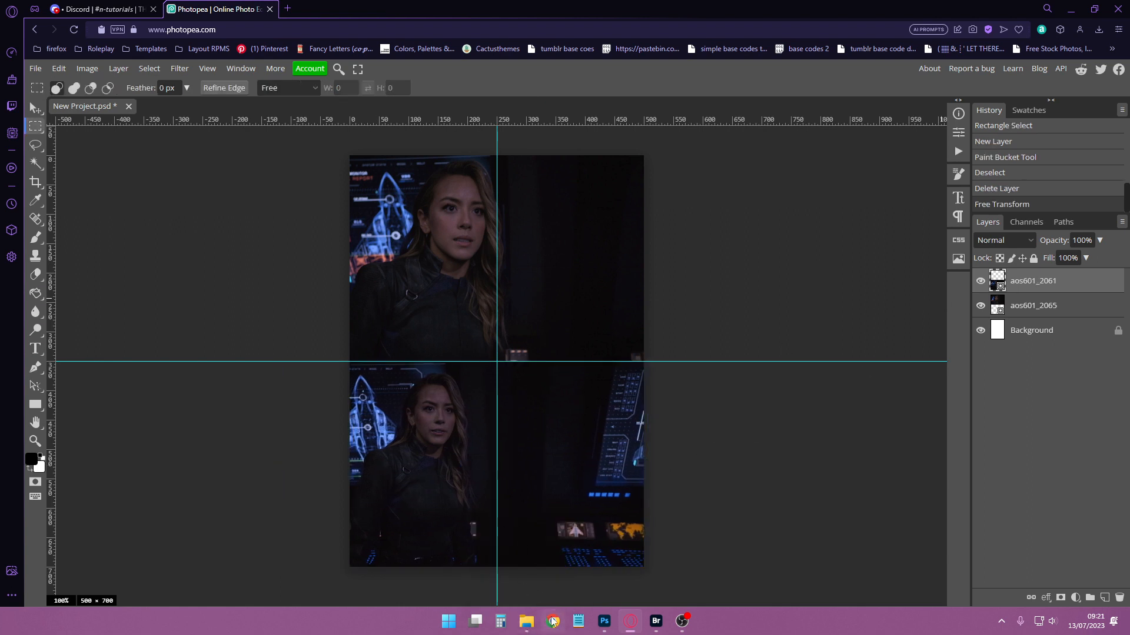
# - Browse the screencaps in File Explorer and place aos601_2067.jpg on the canvas
pyautogui.click(526, 621)
pyautogui.scroll(-1, 558, 406)
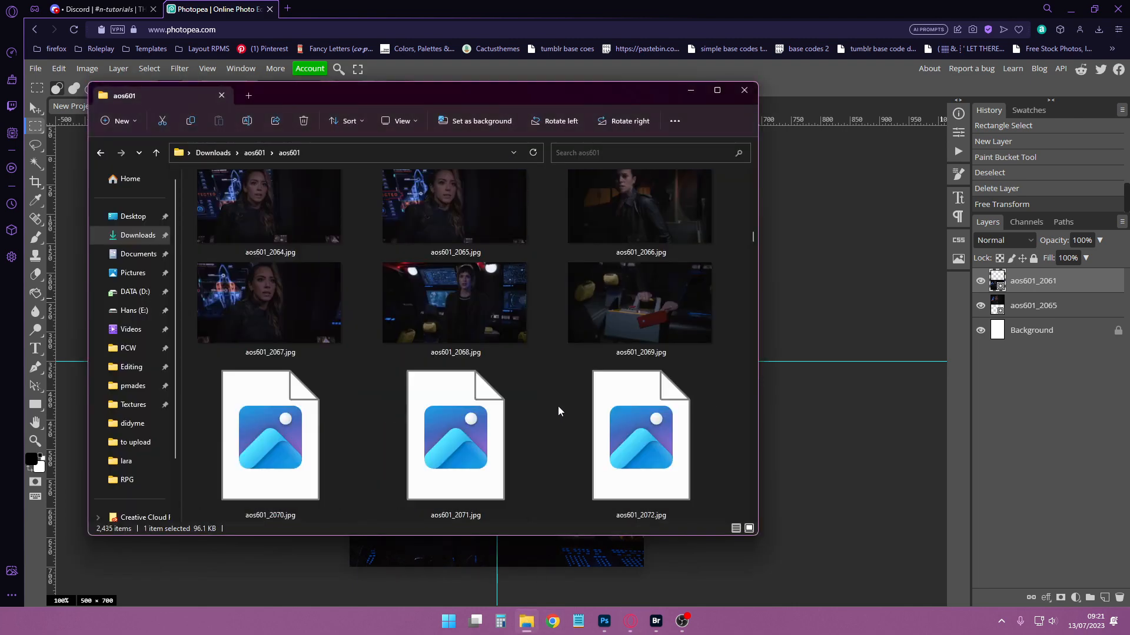
pyautogui.scroll(-2, 522, 386)
pyautogui.scroll(4, 522, 387)
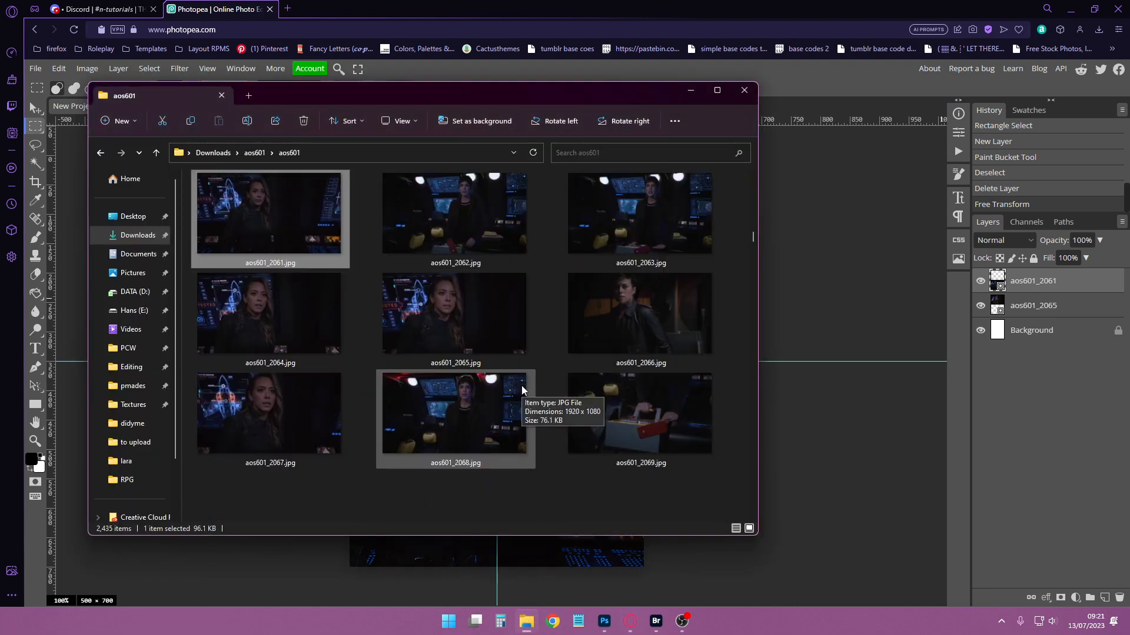
pyautogui.moveTo(455, 93); pyautogui.dragTo(449, 124)
pyautogui.click(313, 481)
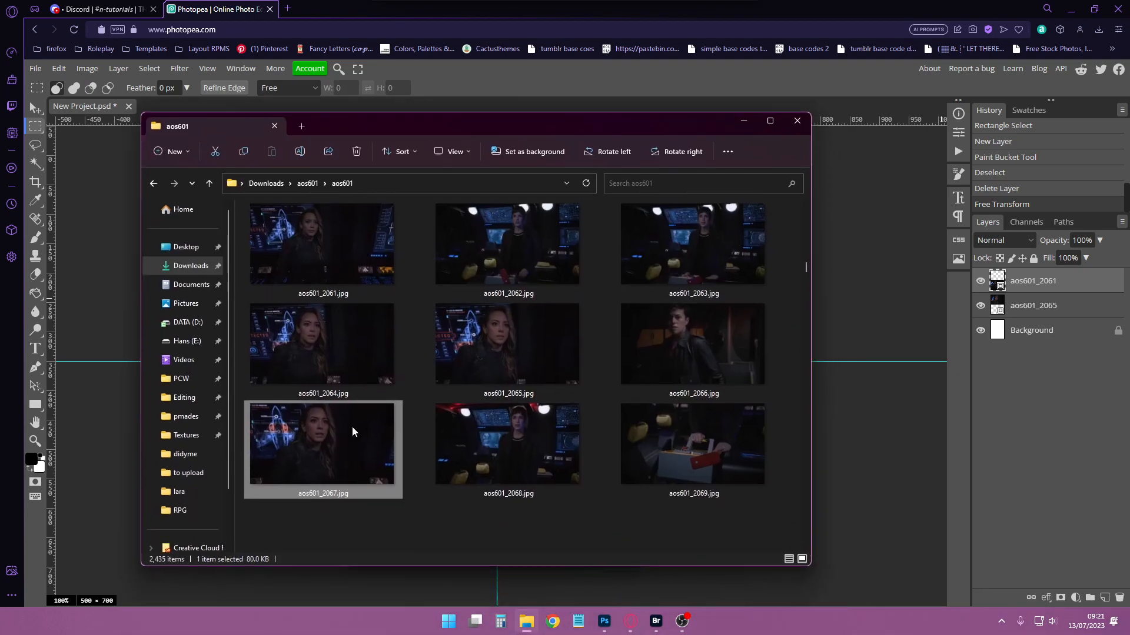
pyautogui.moveTo(352, 426); pyautogui.dragTo(806, 466)
# - Scale aos601_2067 to about 32% and position it toward the right of the upper half, with its lower edge on the horizontal guide
pyautogui.moveTo(502, 354); pyautogui.dragTo(565, 284)
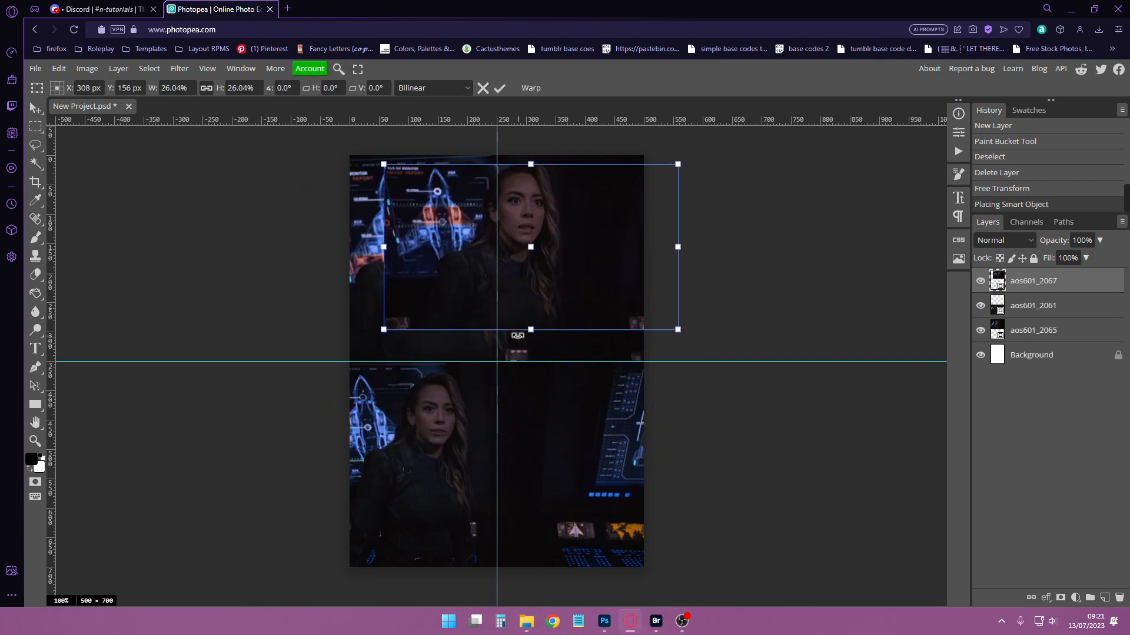
pyautogui.moveTo(531, 328); pyautogui.dragTo(537, 369)
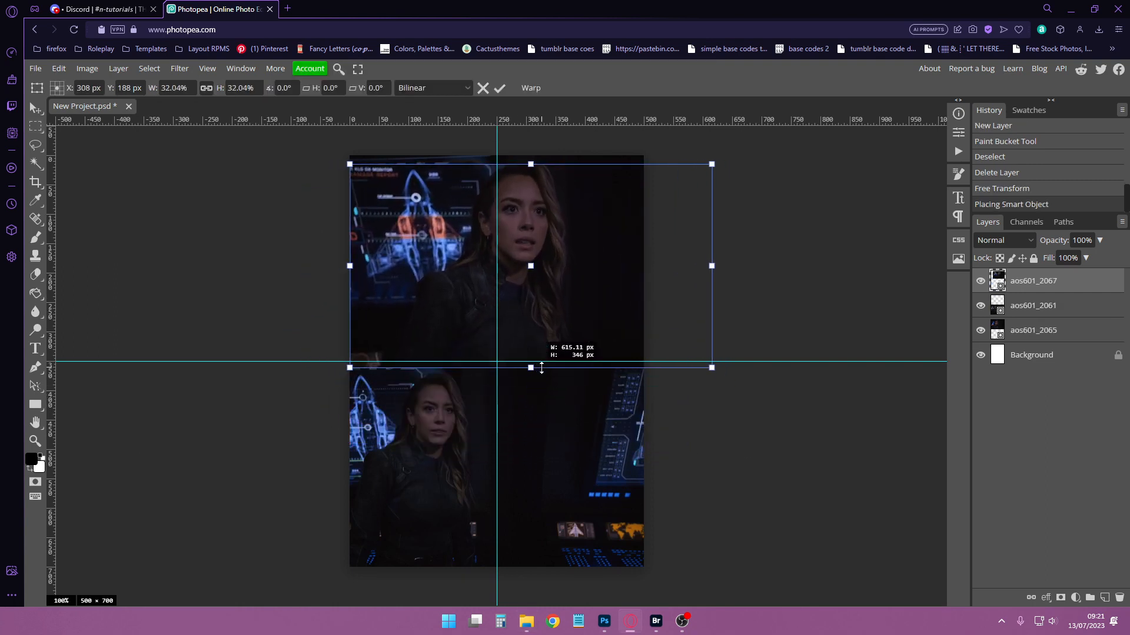
pyautogui.moveTo(596, 328); pyautogui.dragTo(614, 324)
pyautogui.moveTo(561, 359); pyautogui.dragTo(560, 361)
pyautogui.moveTo(585, 328); pyautogui.dragTo(612, 328)
pyautogui.click(1040, 279)
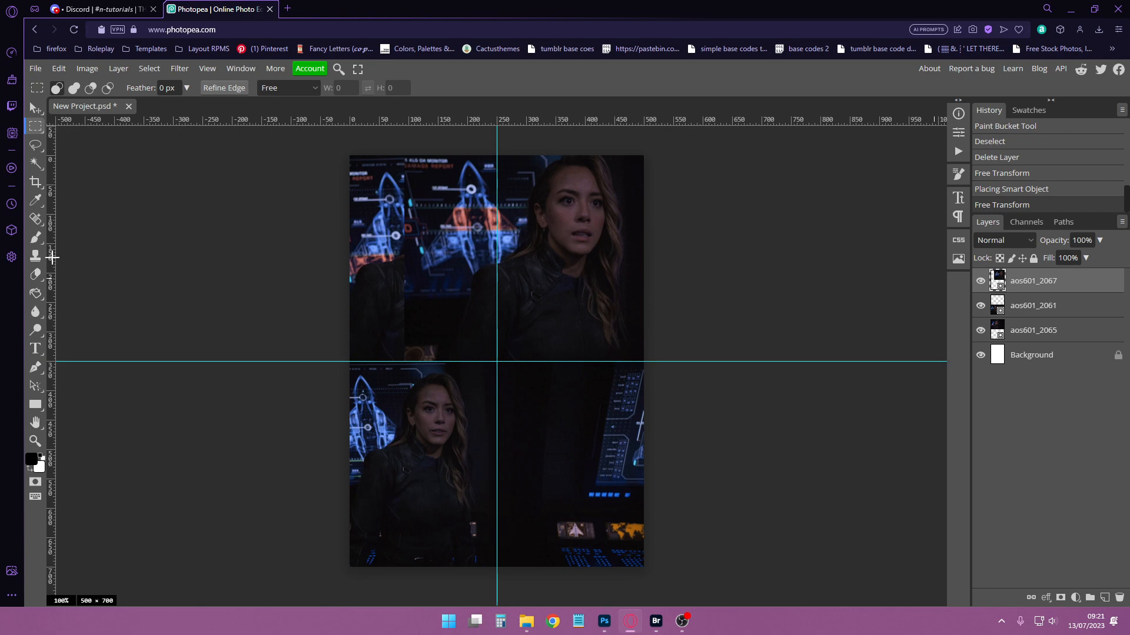
# - Set the Eraser to a soft brush with 29% hardness and a size of about 112 px
pyautogui.click(36, 275)
pyautogui.click(59, 87)
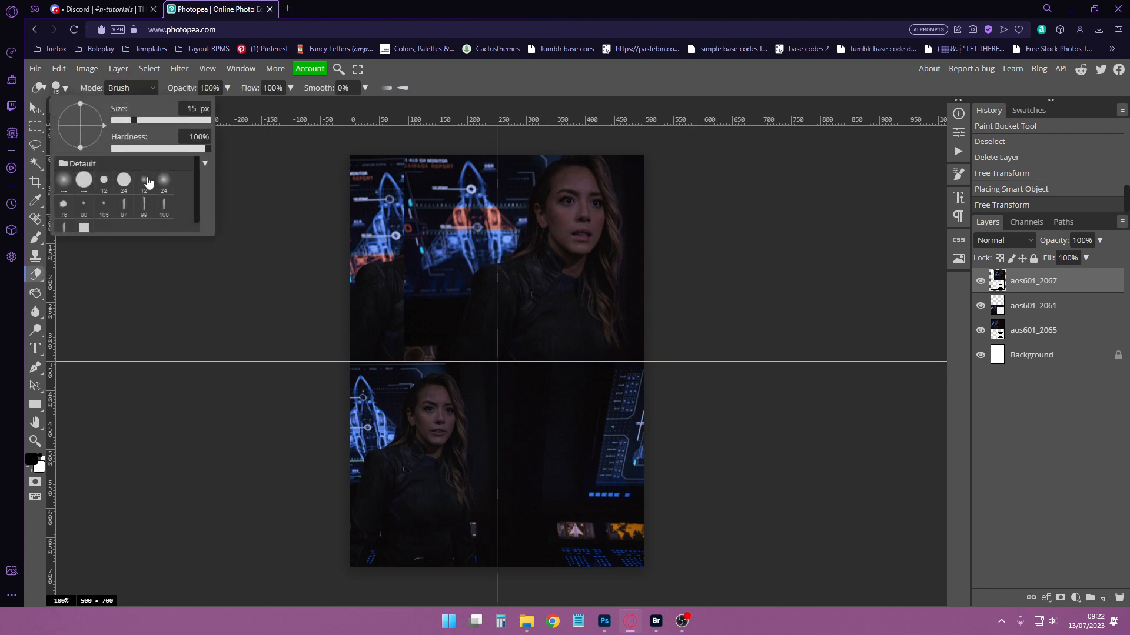
pyautogui.click(141, 150)
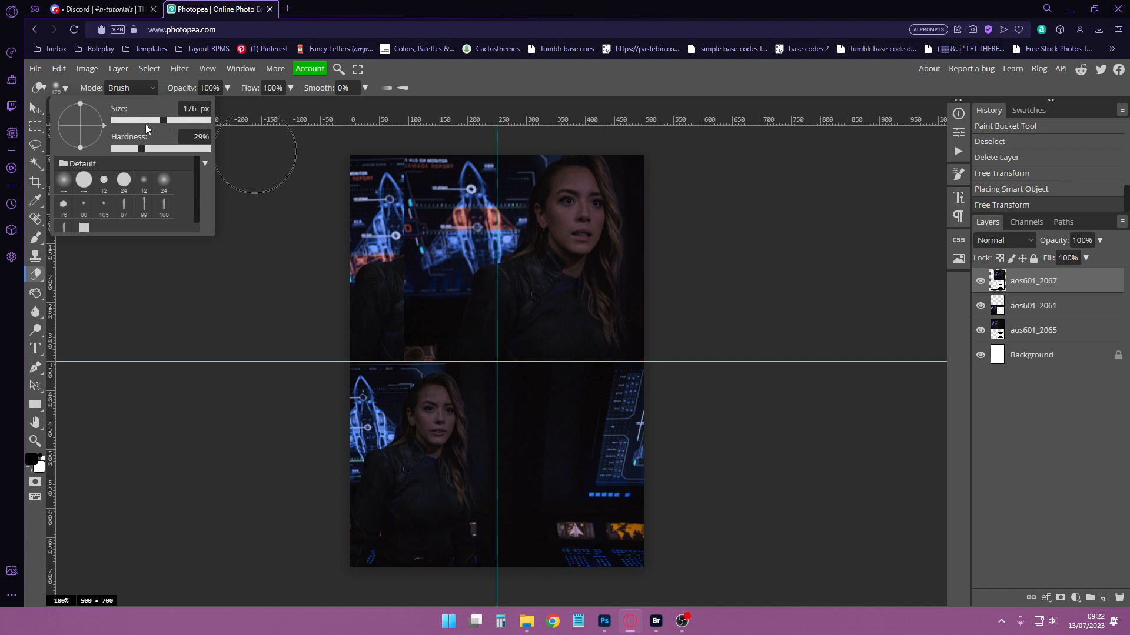
pyautogui.moveTo(153, 122); pyautogui.dragTo(155, 121)
# - Rasterize the smart object layers aos601_2067, aos601_2061 and aos601_2065 so that they can be erased
pyautogui.click(412, 194)
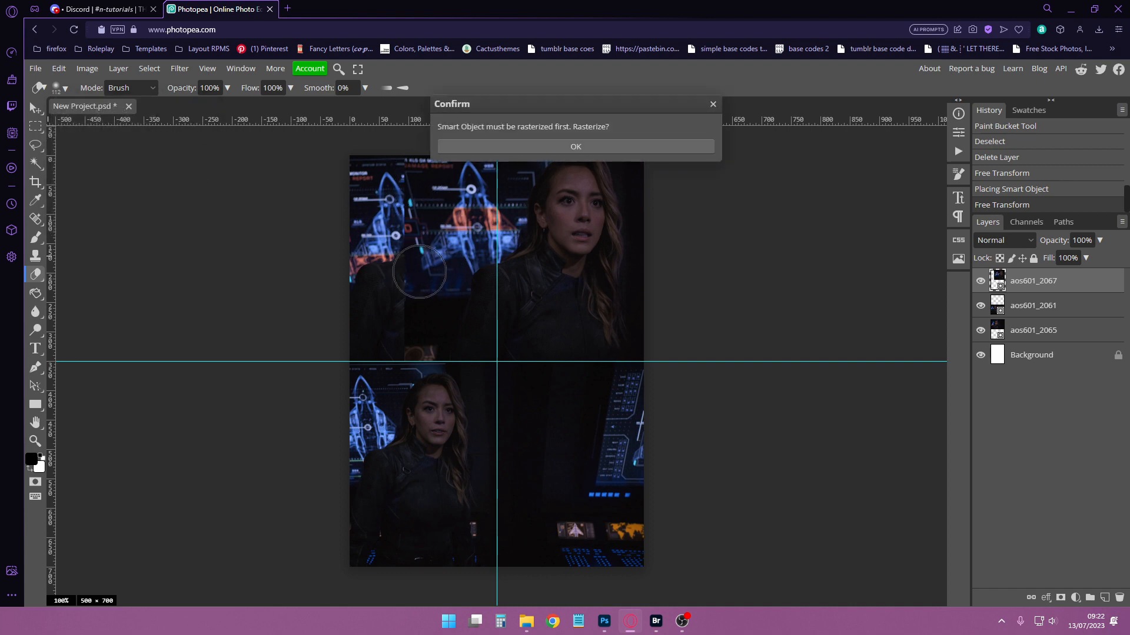
pyautogui.click(535, 147)
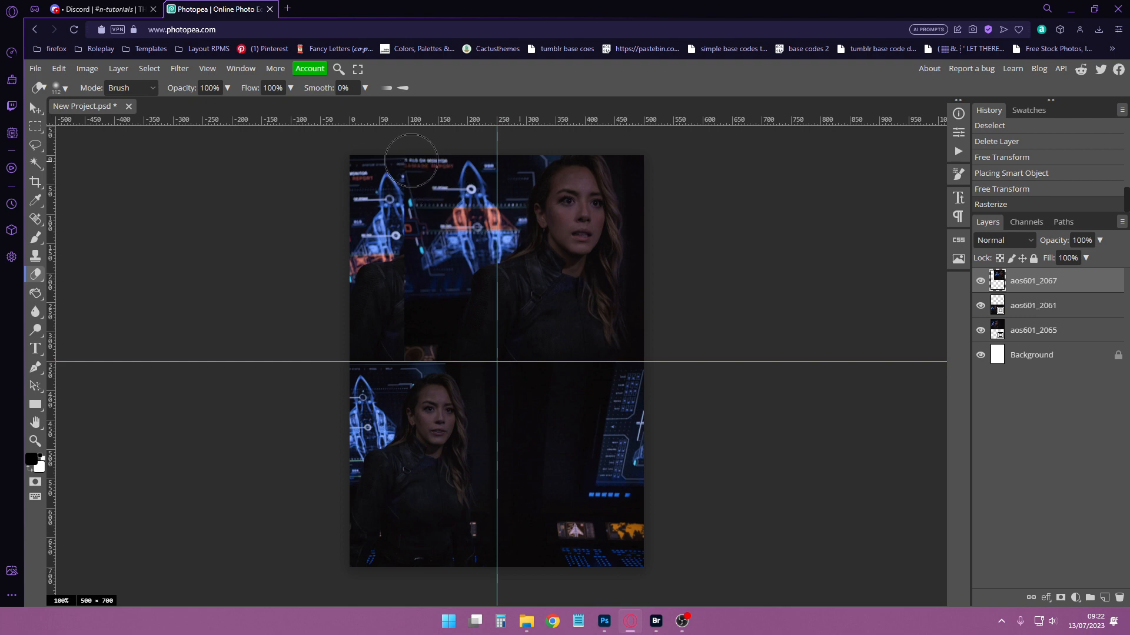
pyautogui.click(1058, 330)
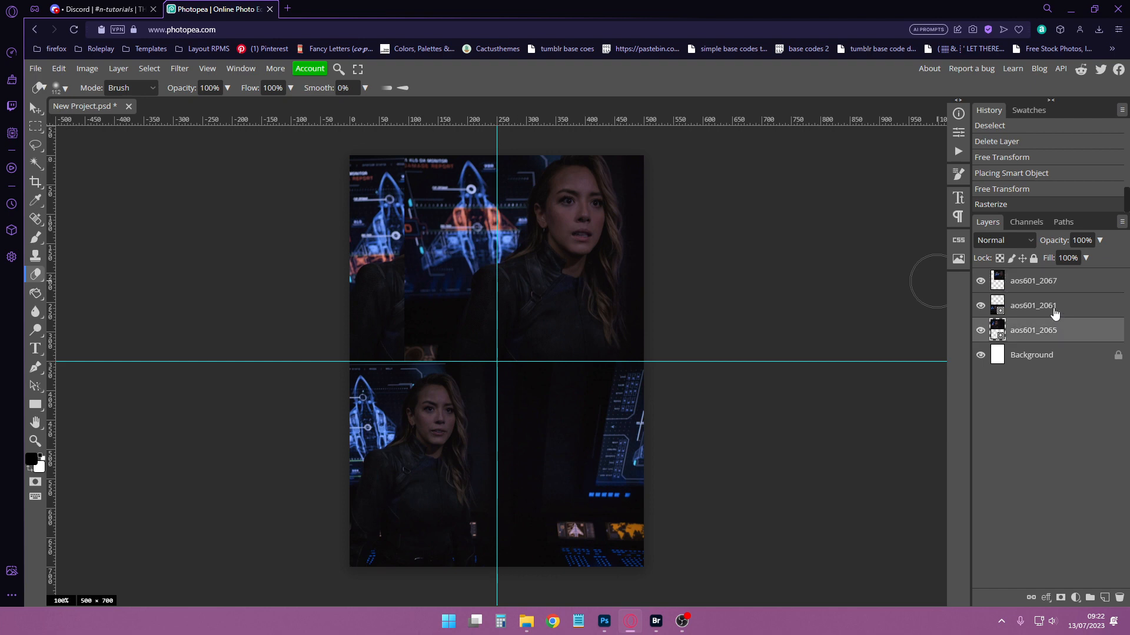
pyautogui.click(1057, 305)
pyautogui.click(501, 276)
pyautogui.click(581, 147)
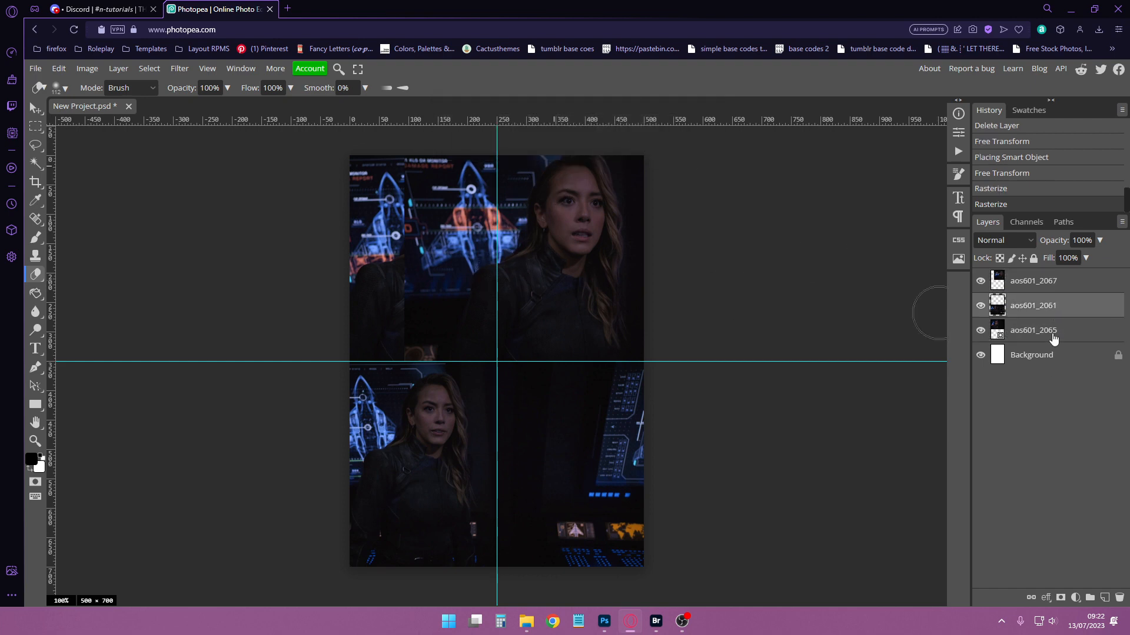
pyautogui.click(1053, 330)
pyautogui.click(863, 321)
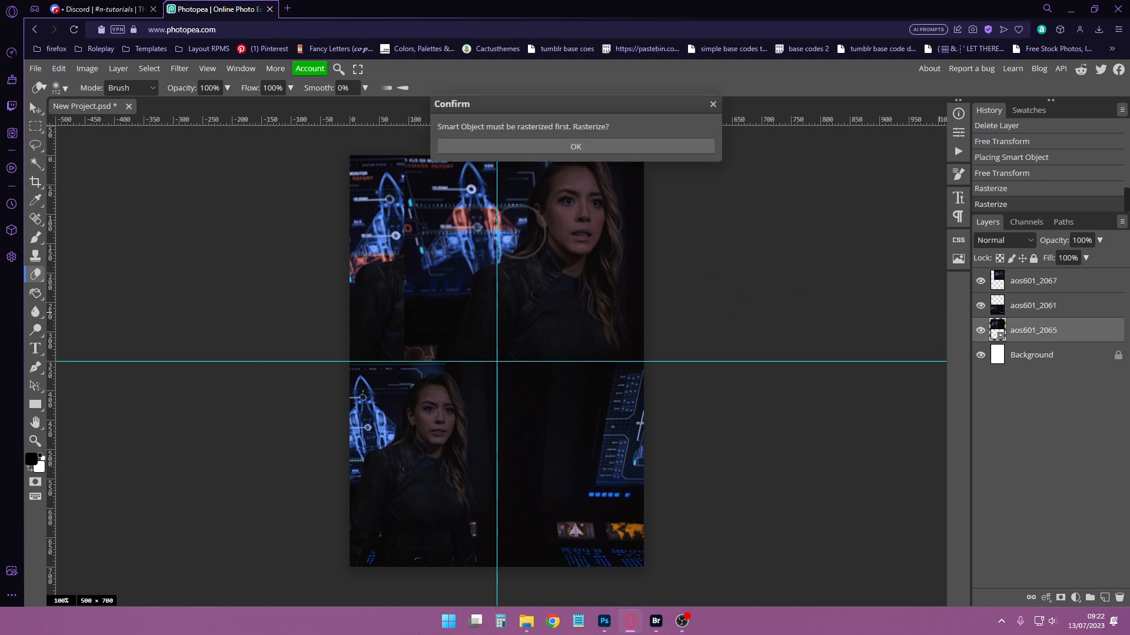
pyautogui.click(569, 147)
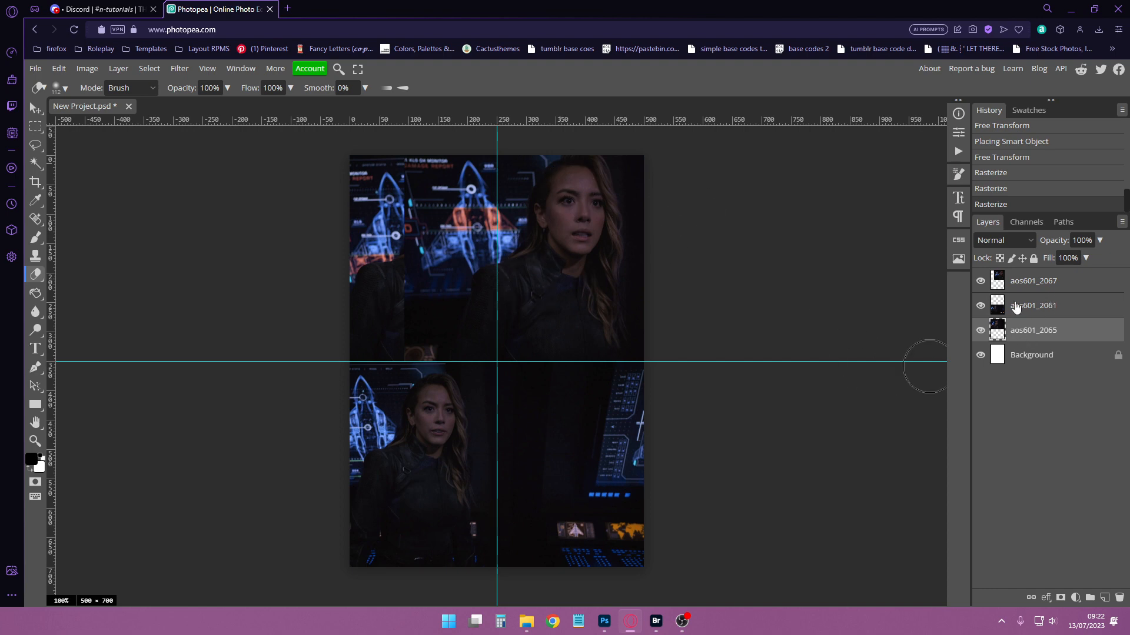
# - Convert the aos601_2065 layer to a smart object and rasterize it again
pyautogui.rightClick(1026, 341)
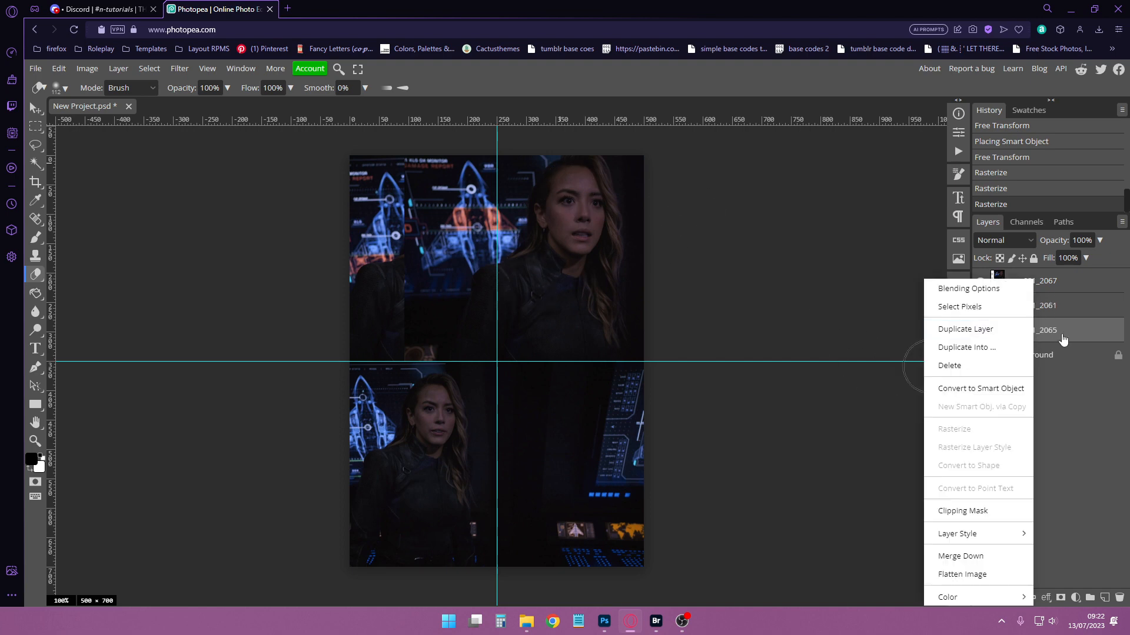
pyautogui.click(977, 388)
pyautogui.rightClick(1035, 339)
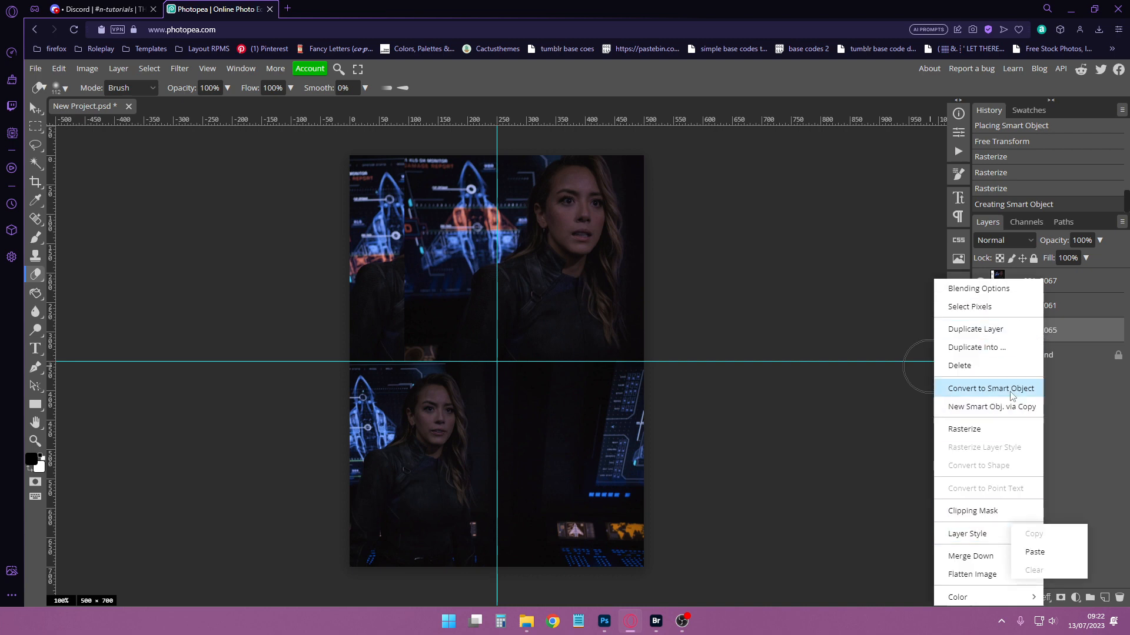
pyautogui.click(987, 432)
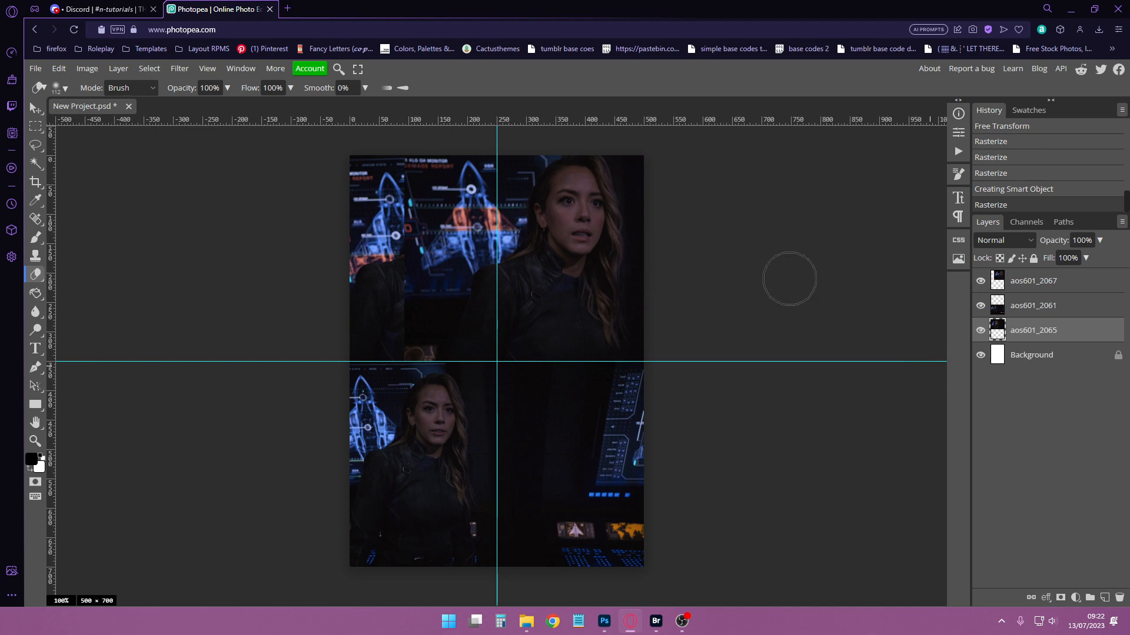
# - Erase the left part of the aos601_2067 layer with the soft Eraser to reveal the aos601_2065 figure beneath it
pyautogui.doubleClick(1048, 281)
pyautogui.moveTo(405, 152)
pyautogui.mouseDown()
pyautogui.moveTo(421, 165)
pyautogui.moveTo(422, 210)
pyautogui.moveTo(418, 202)
pyautogui.moveTo(441, 219)
pyautogui.moveTo(468, 176)
pyautogui.moveTo(471, 236)
pyautogui.moveTo(430, 307)
pyautogui.moveTo(429, 288)
pyautogui.moveTo(435, 218)
pyautogui.moveTo(463, 209)
pyautogui.moveTo(447, 241)
pyautogui.moveTo(464, 254)
pyautogui.moveTo(466, 346)
pyautogui.mouseUp()
pyautogui.hotkey('ctrl', 'z')
pyautogui.click(1034, 288)
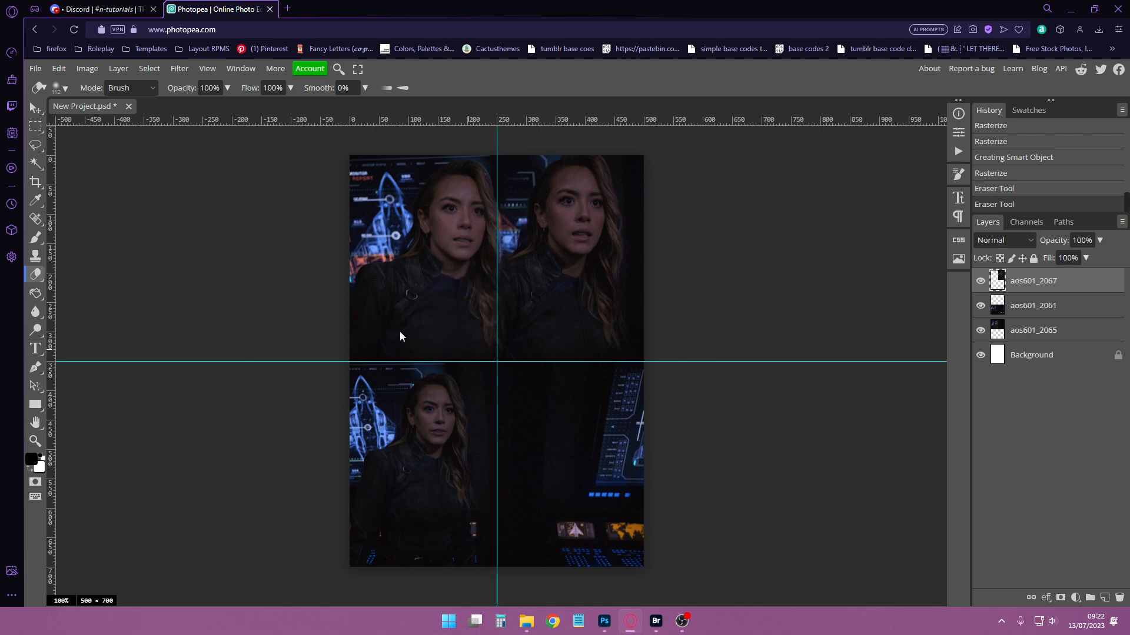
pyautogui.hotkey('ctrl', 'z')
pyautogui.hotkey('ctrl', 'shift', 'z')
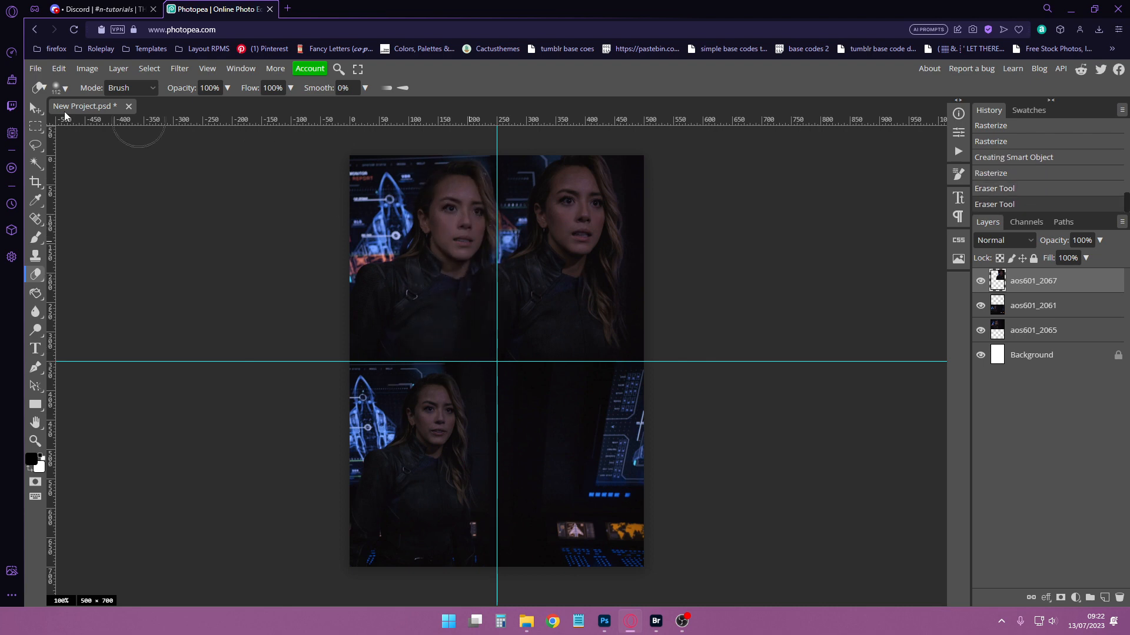
# - Shift the aos601_2065 image left within the upper half to about X 189 px using Free Transform
pyautogui.click(36, 108)
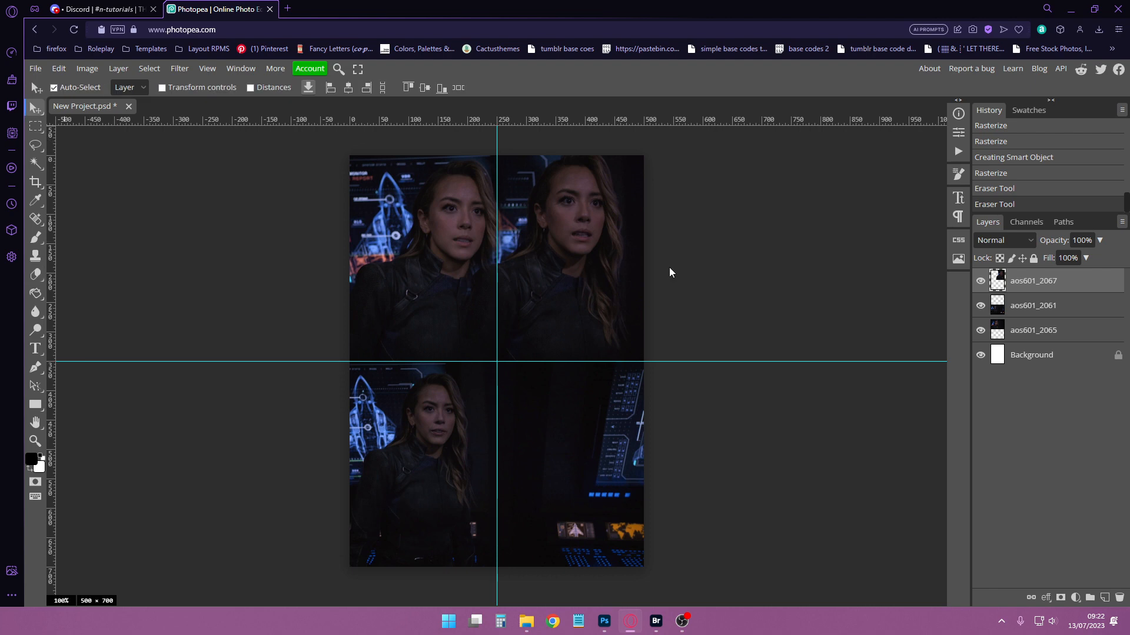
pyautogui.click(1025, 332)
pyautogui.click(59, 68)
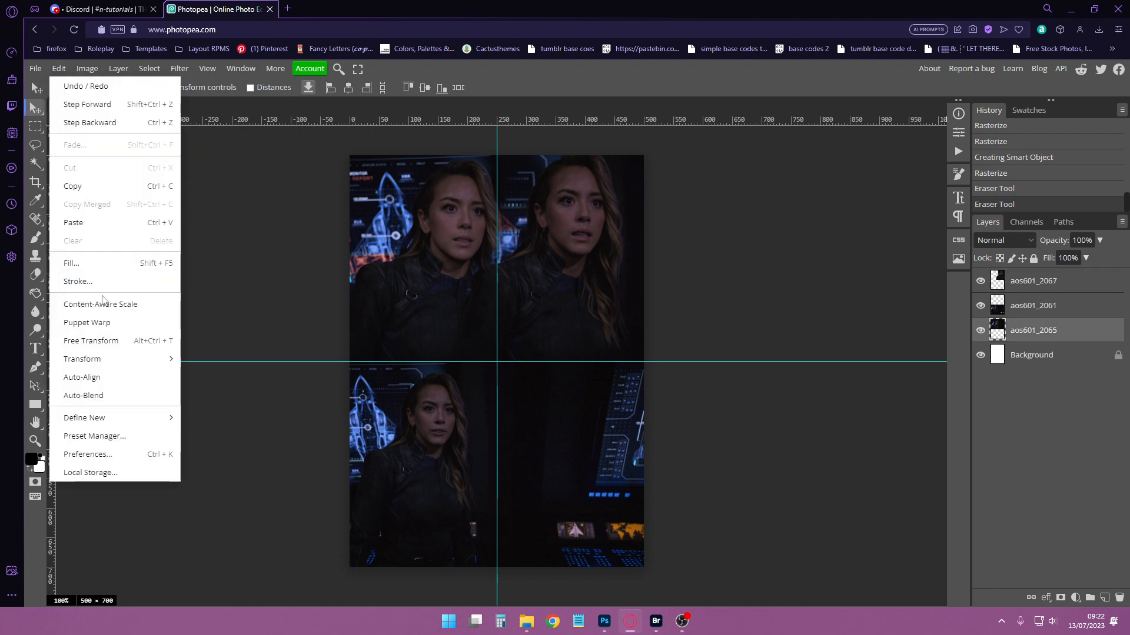
pyautogui.click(97, 343)
pyautogui.moveTo(430, 284); pyautogui.dragTo(413, 284)
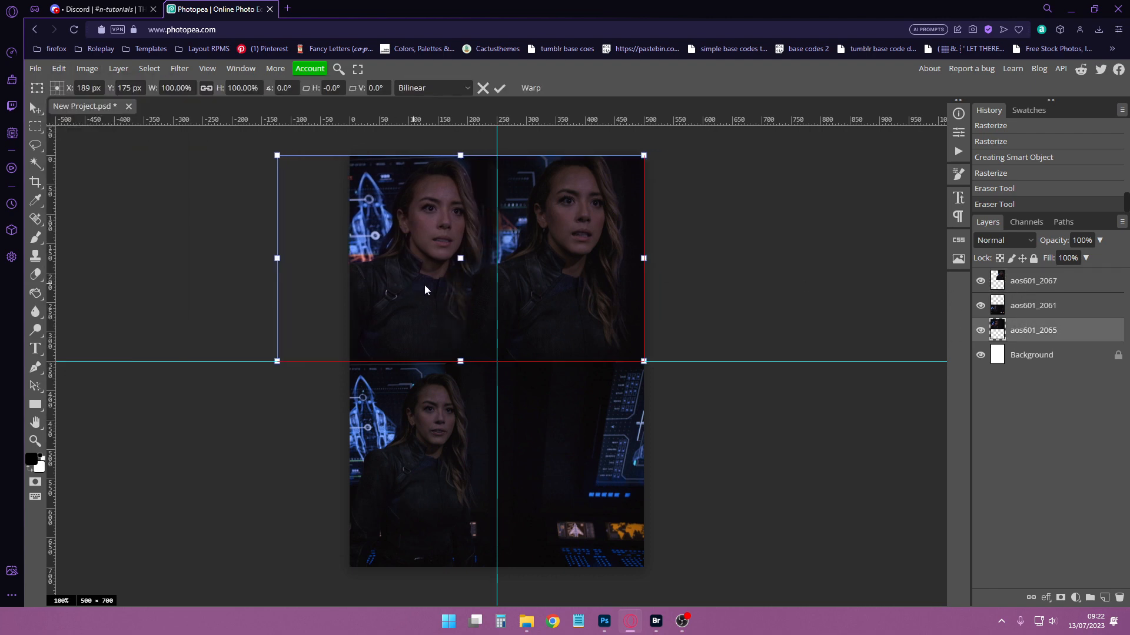
pyautogui.press('Return')
# - Hide the guides on the canvas
pyautogui.press('m')
pyautogui.click(179, 69)
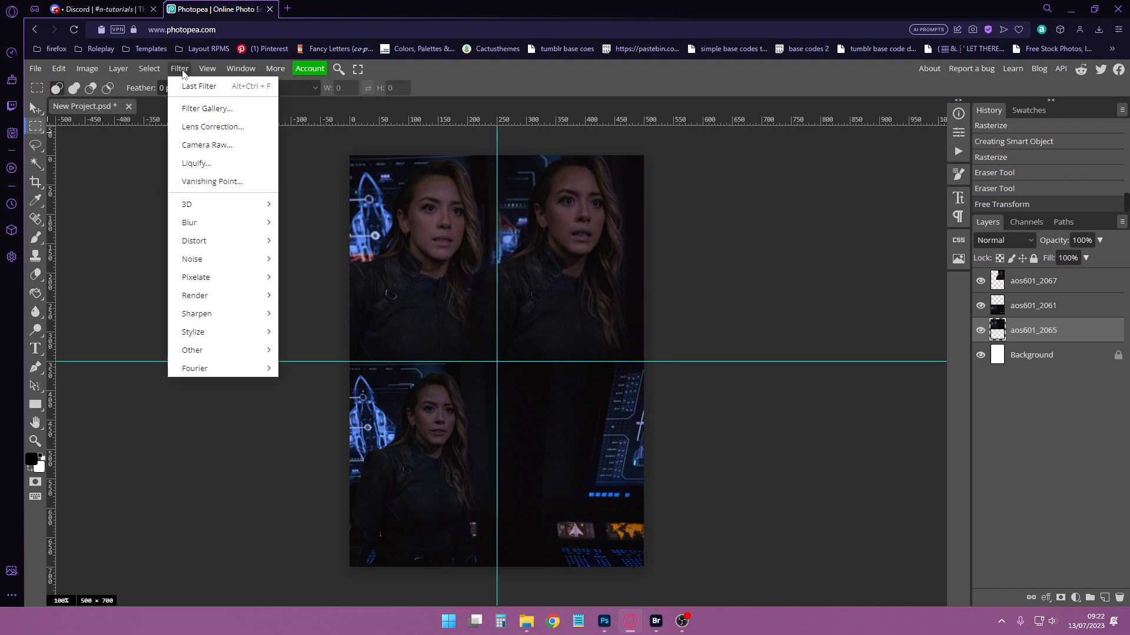
pyautogui.click(237, 208)
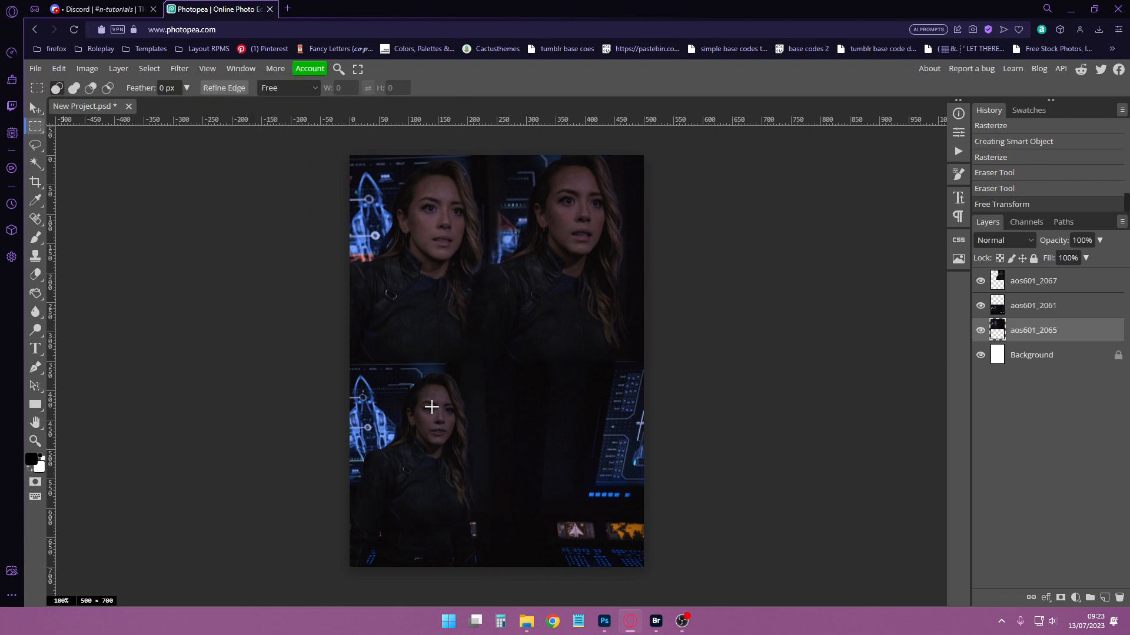
# - Shift the aos601_2067 image slightly to the right within the upper half using Free Transform
pyautogui.click(1074, 309)
pyautogui.click(1050, 285)
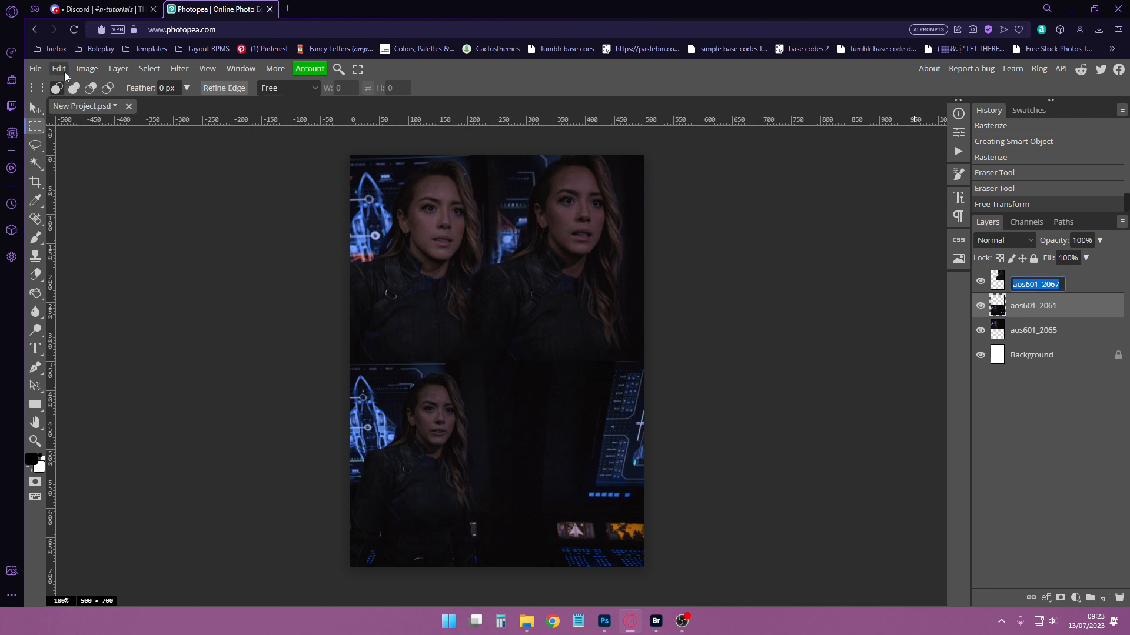
pyautogui.click(1096, 287)
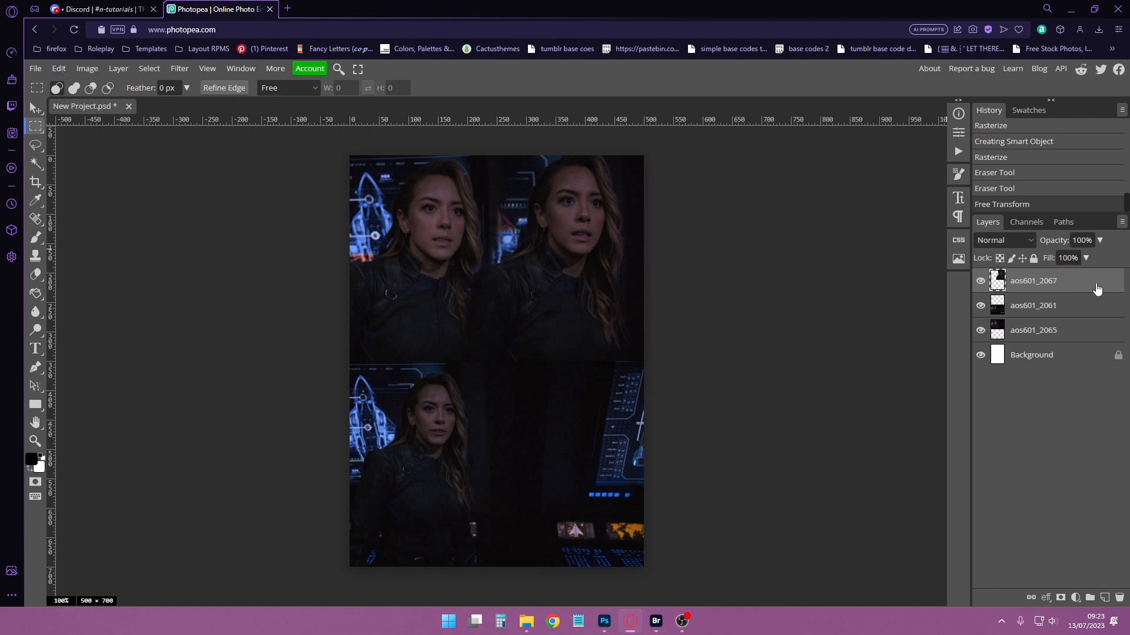
pyautogui.hotkey('ctrl', 't')
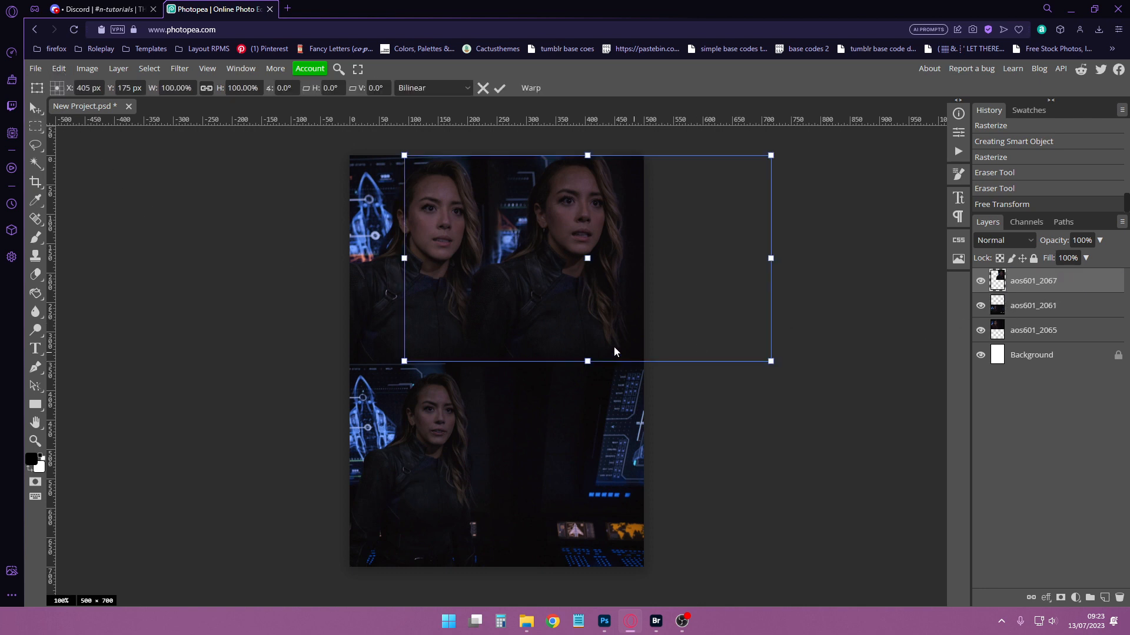
pyautogui.moveTo(575, 338); pyautogui.dragTo(581, 338)
pyautogui.press('Return')
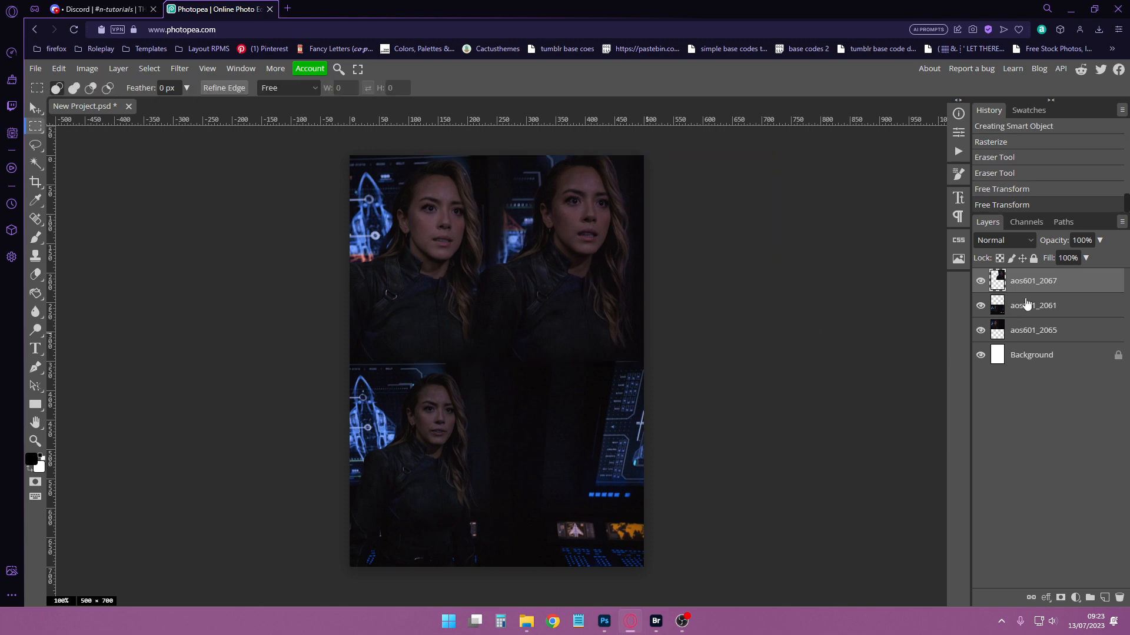
# - Erase the remaining left edge of aos601_2067 where it covers the hair and arm of the aos601_2065 figure
pyautogui.click(36, 278)
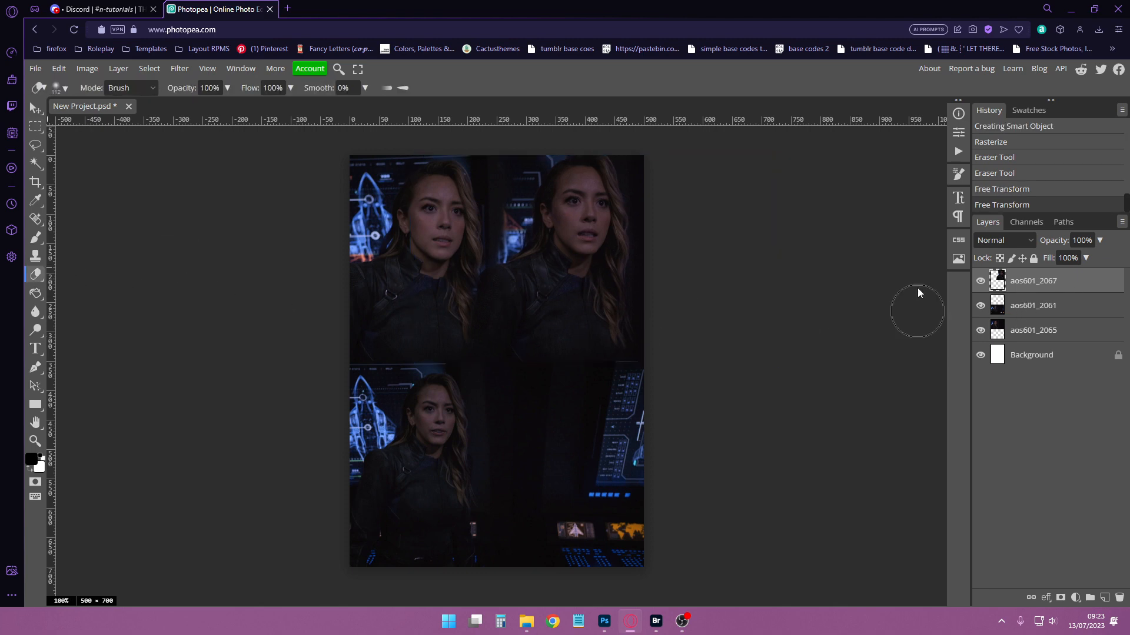
pyautogui.moveTo(461, 319)
pyautogui.mouseDown()
pyautogui.moveTo(473, 306)
pyautogui.moveTo(472, 363)
pyautogui.moveTo(453, 362)
pyautogui.mouseUp()
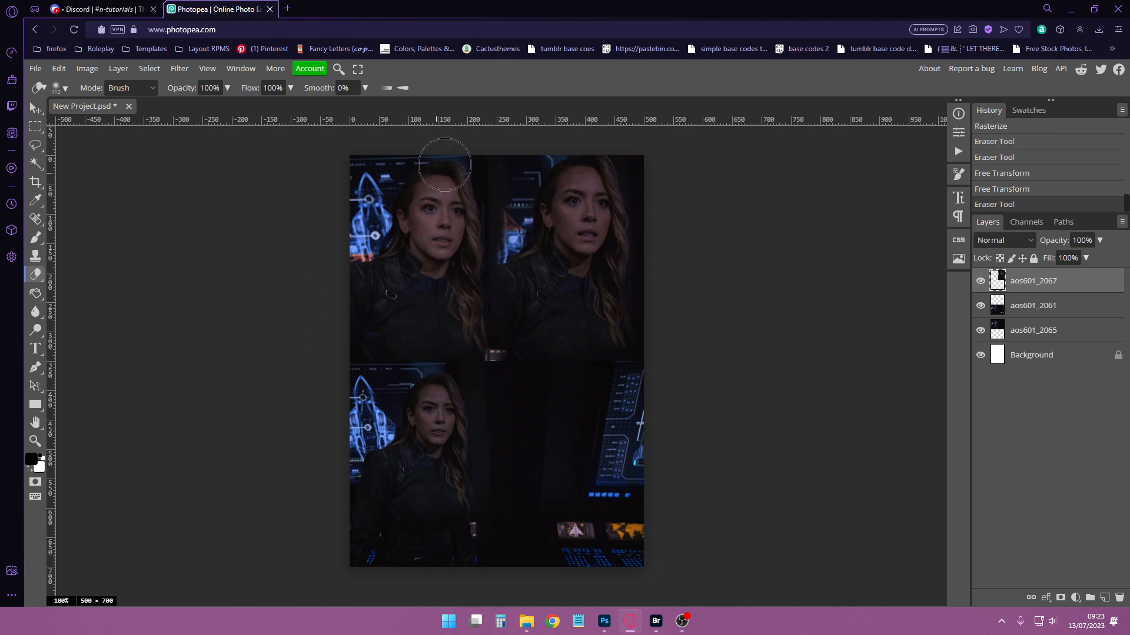
pyautogui.moveTo(445, 165); pyautogui.dragTo(372, 157)
# - Try to clear a full-width strip just below the horizontal guide from the aos601_2061 layer, undo the clearing, and deselect
pyautogui.click(36, 124)
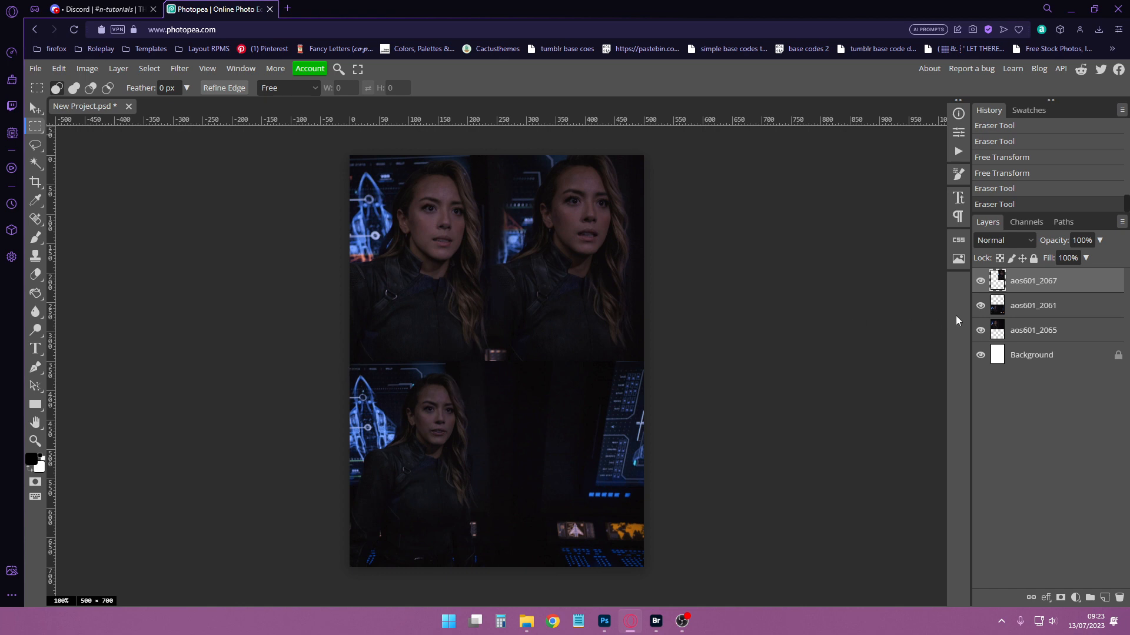
pyautogui.click(982, 283)
pyautogui.click(982, 283)
pyautogui.moveTo(343, 358); pyautogui.dragTo(765, 428)
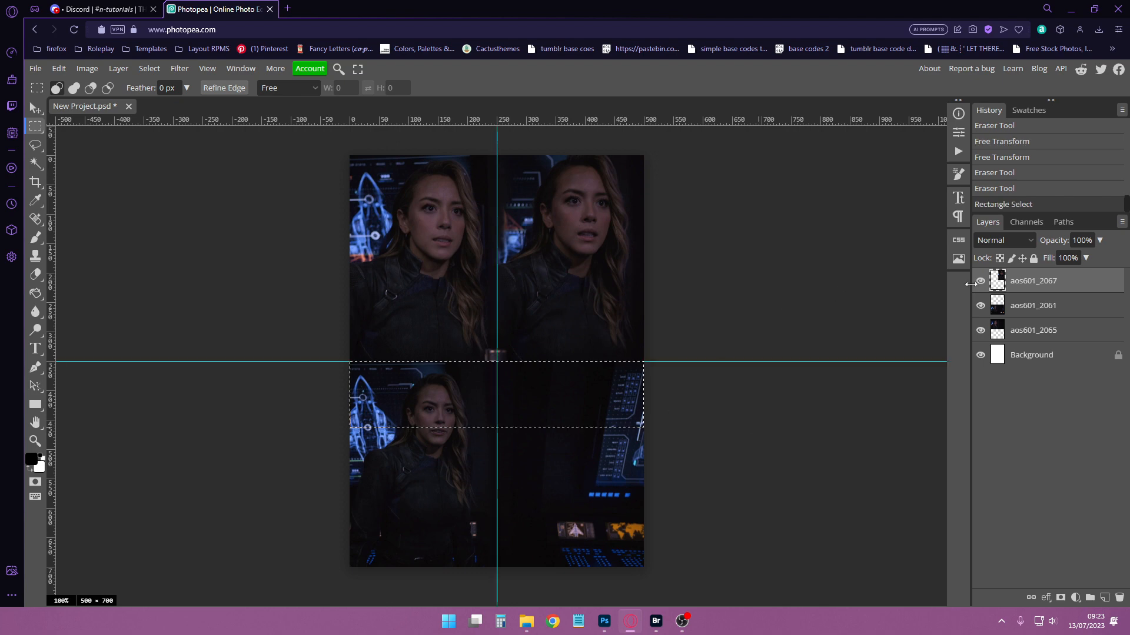
pyautogui.click(1059, 311)
pyautogui.press('Delete')
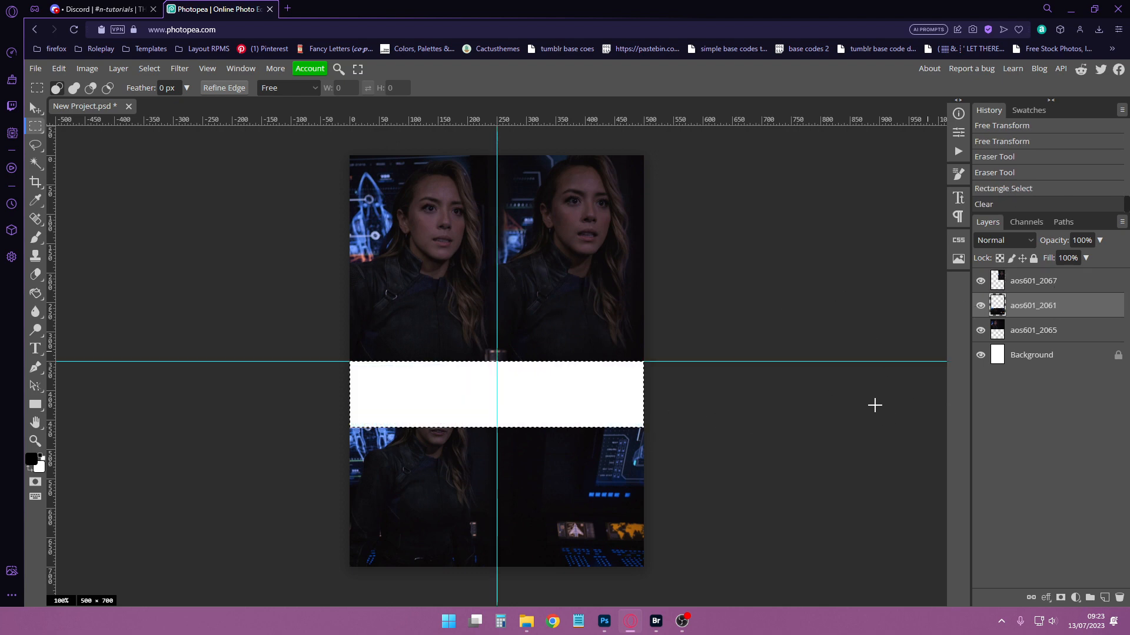
pyautogui.hotkey('ctrl', 'z')
pyautogui.click(1051, 332)
pyautogui.hotkey('ctrl', 'd')
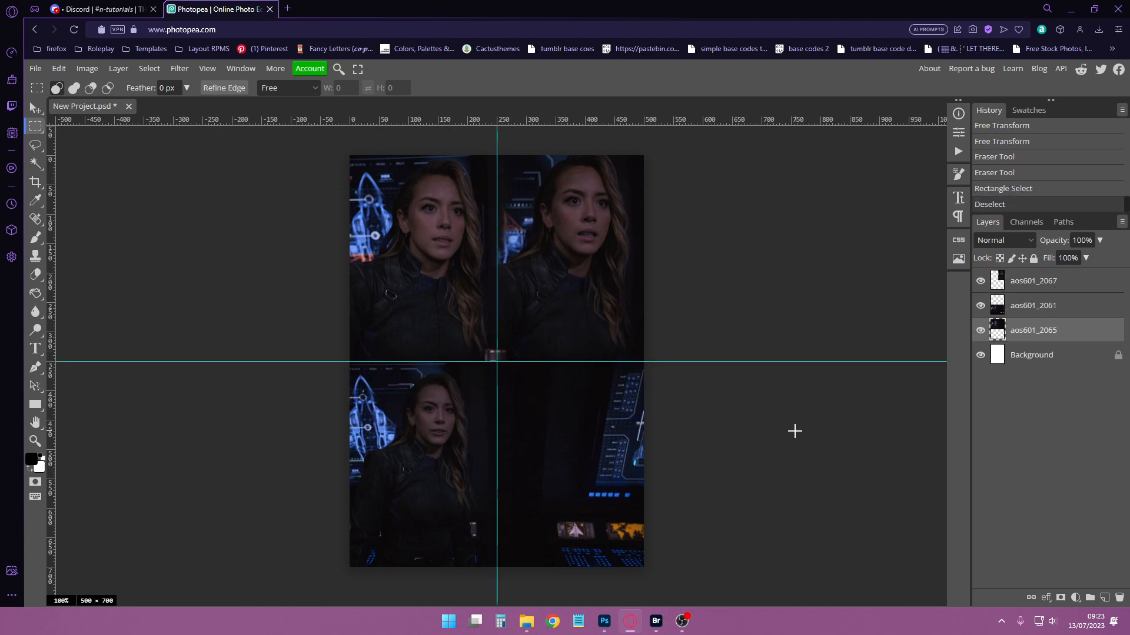
# - Flatten the image into a single background layer and hide the guides
pyautogui.rightClick(1033, 364)
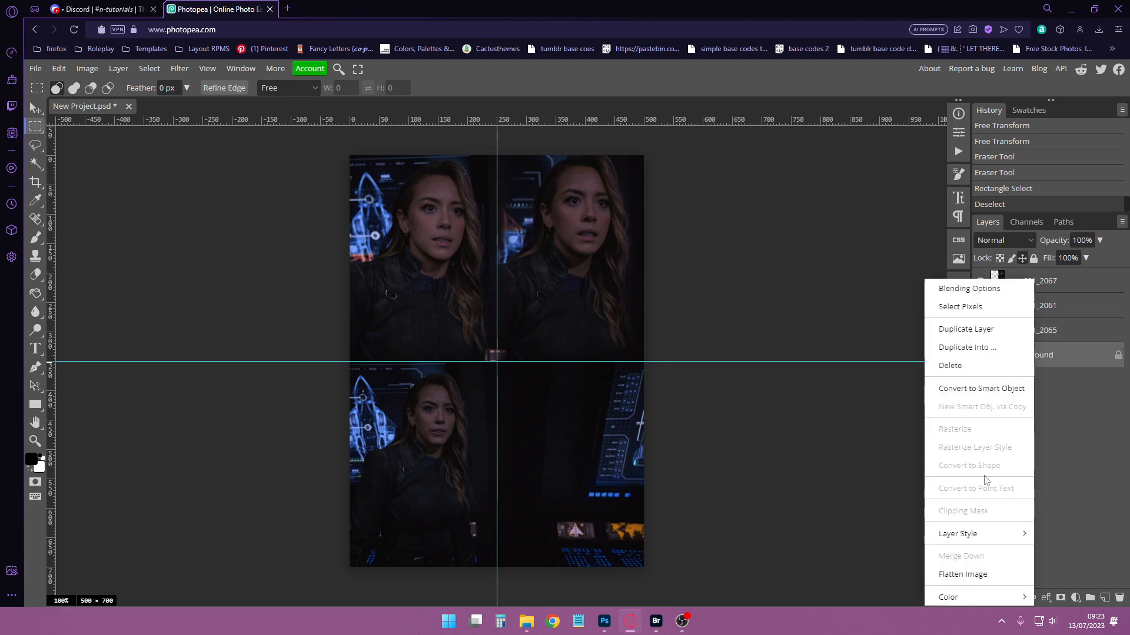
pyautogui.click(987, 569)
pyautogui.click(180, 69)
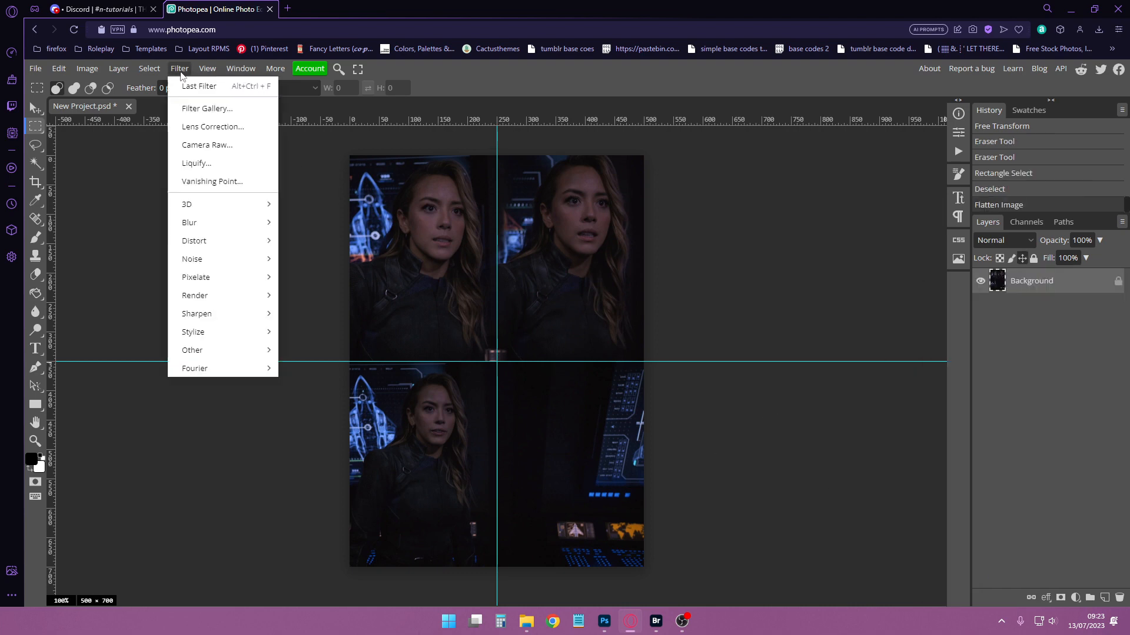
pyautogui.click(234, 199)
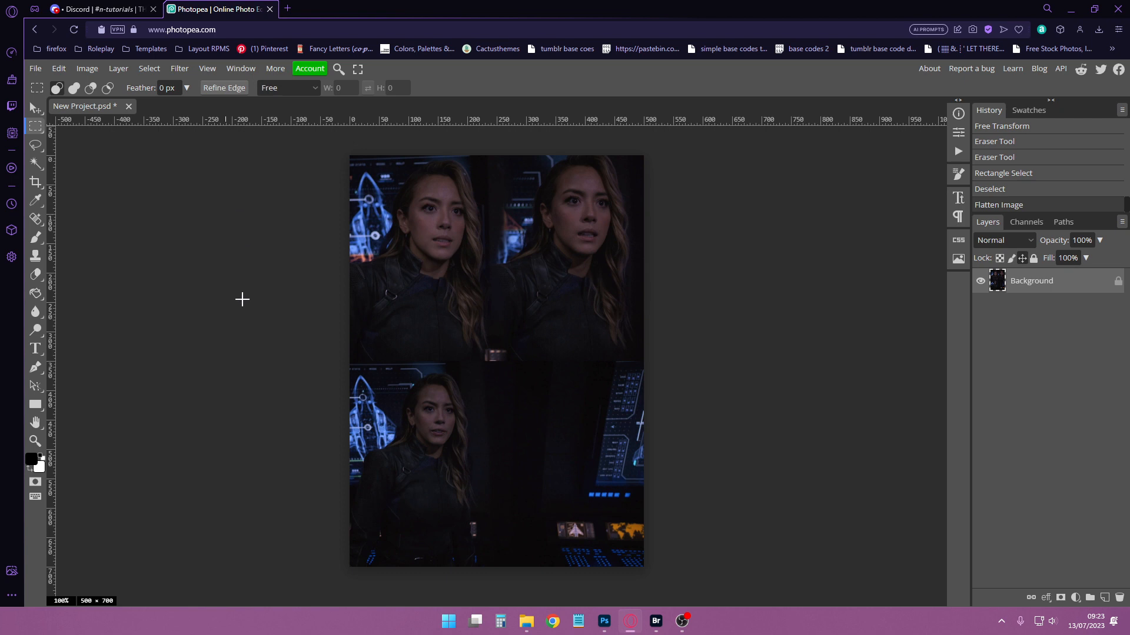
# - Add a new layer and use an inverted marquee to select full-width strips about 40 px high along the canvas's top and 50 px along its bottom
pyautogui.moveTo(343, 181); pyautogui.dragTo(704, 536)
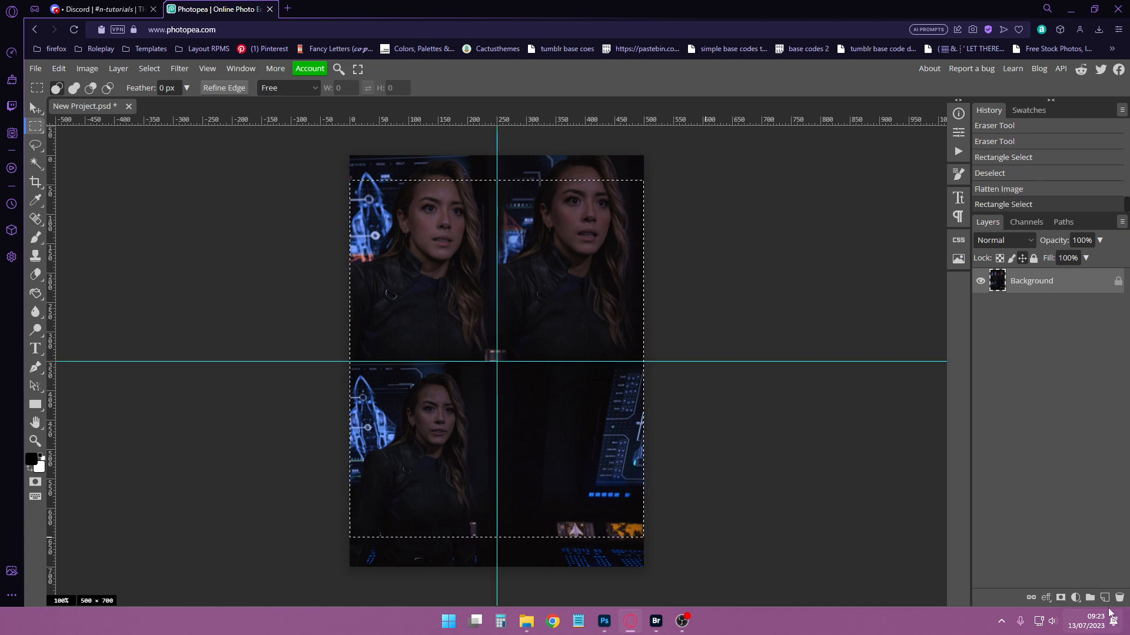
pyautogui.click(1104, 598)
pyautogui.click(36, 294)
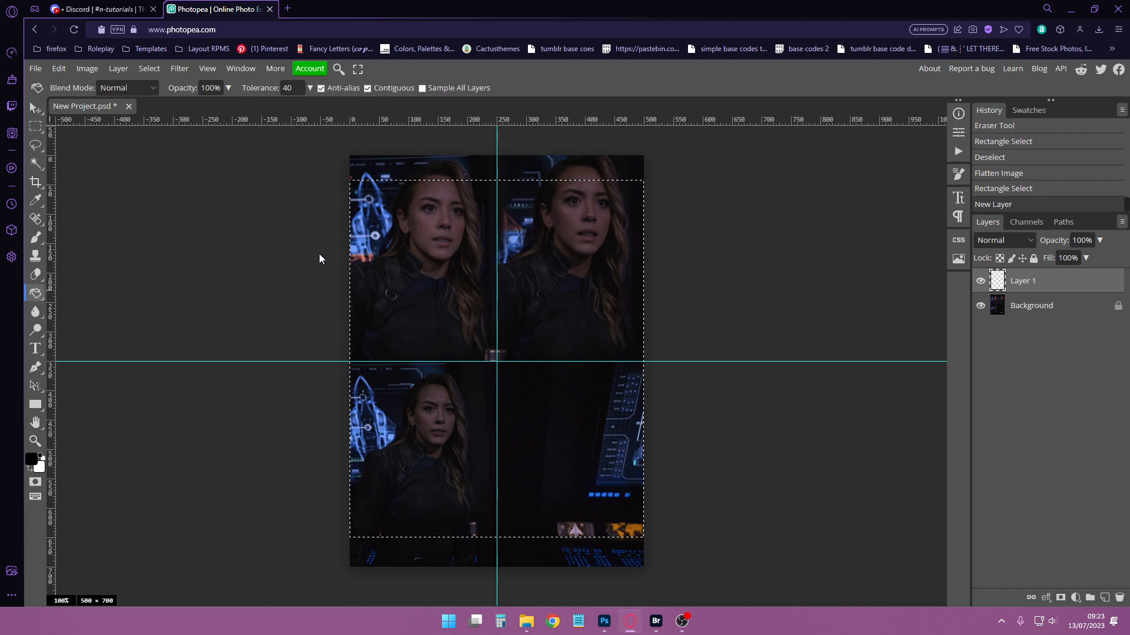
pyautogui.click(36, 126)
pyautogui.rightClick(384, 272)
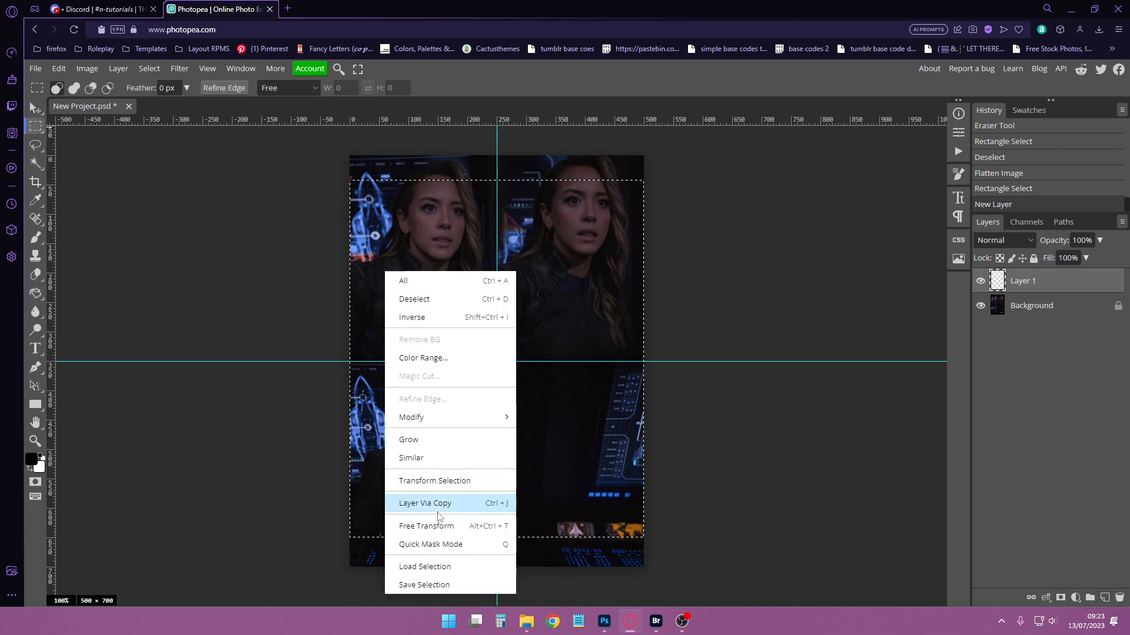
pyautogui.click(412, 317)
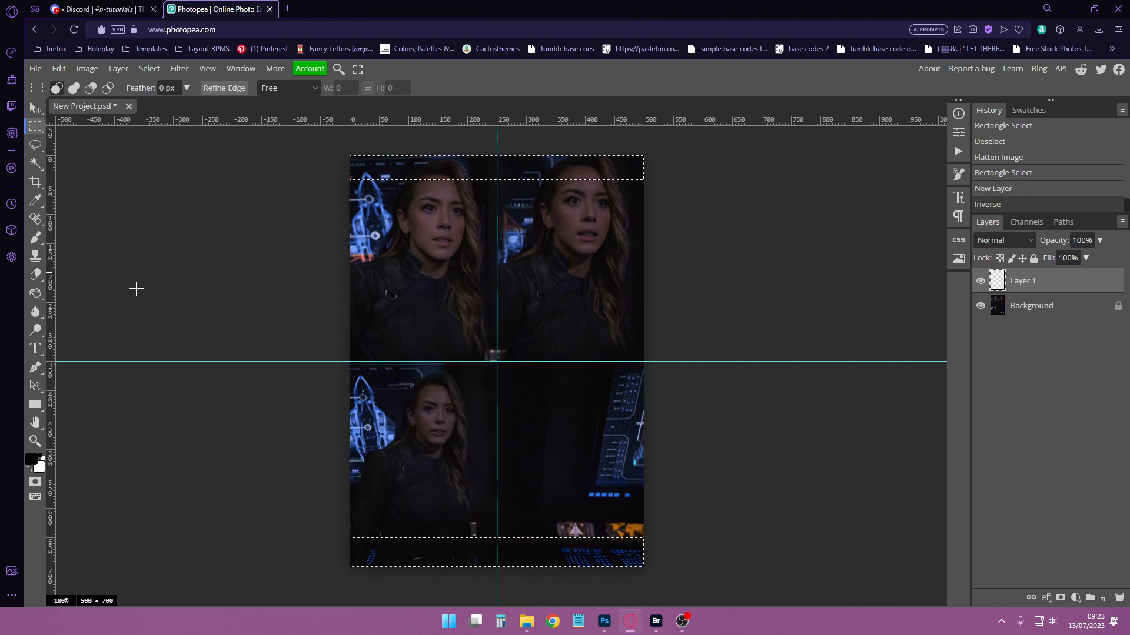
# - Fill the selected strips along the canvas's top and bottom edges with black on Layer 1 and deselect
pyautogui.click(35, 293)
pyautogui.click(479, 171)
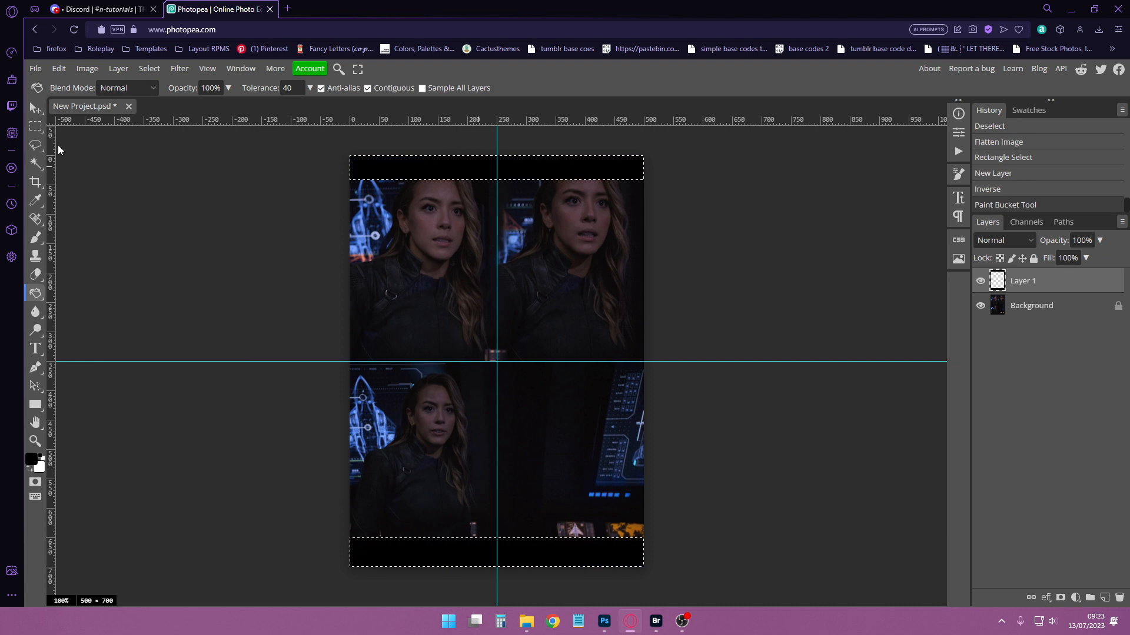
pyautogui.click(36, 127)
pyautogui.click(181, 247)
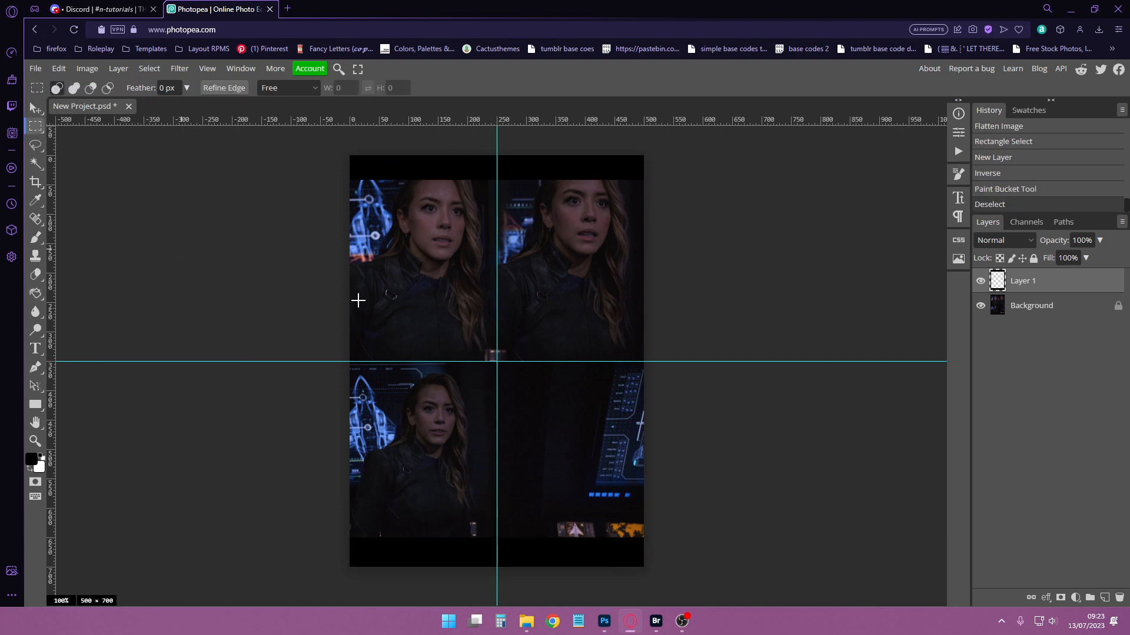
# - Duplicate the black-strip layer and flip the copy vertically so the strips match in height, applying the transform and deselecting
pyautogui.rightClick(1053, 292)
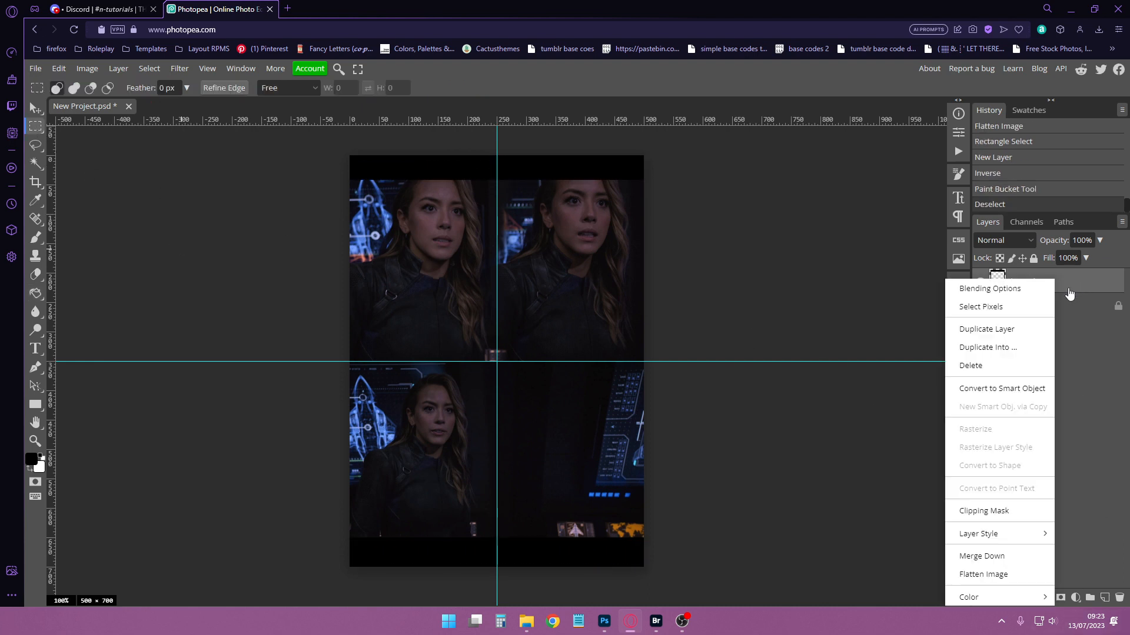
pyautogui.click(989, 331)
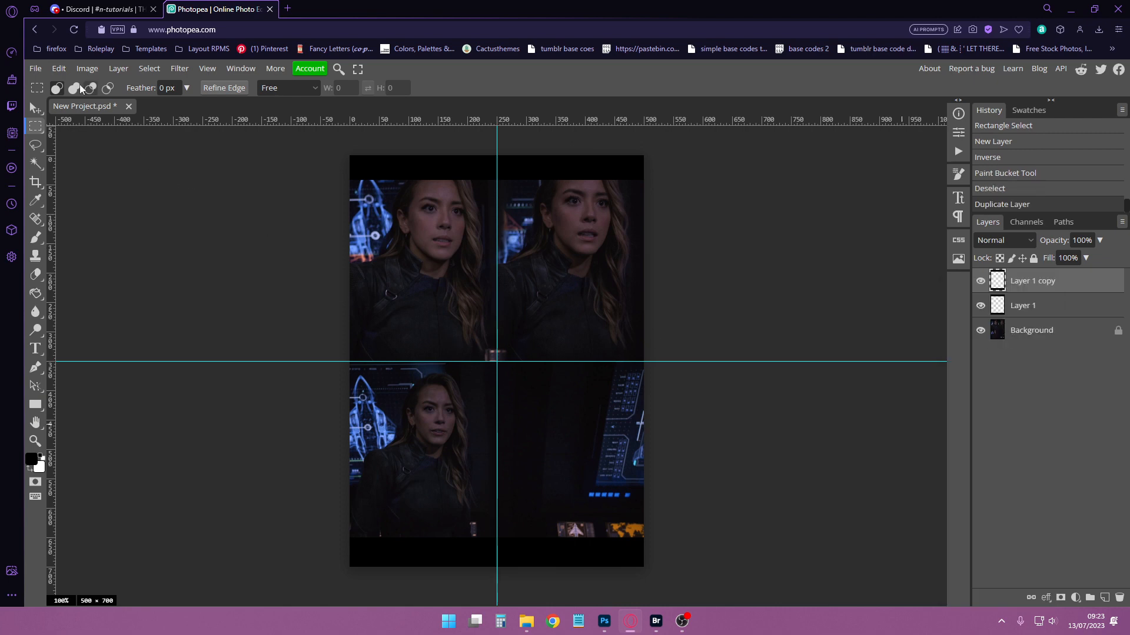
pyautogui.click(59, 68)
pyautogui.click(101, 346)
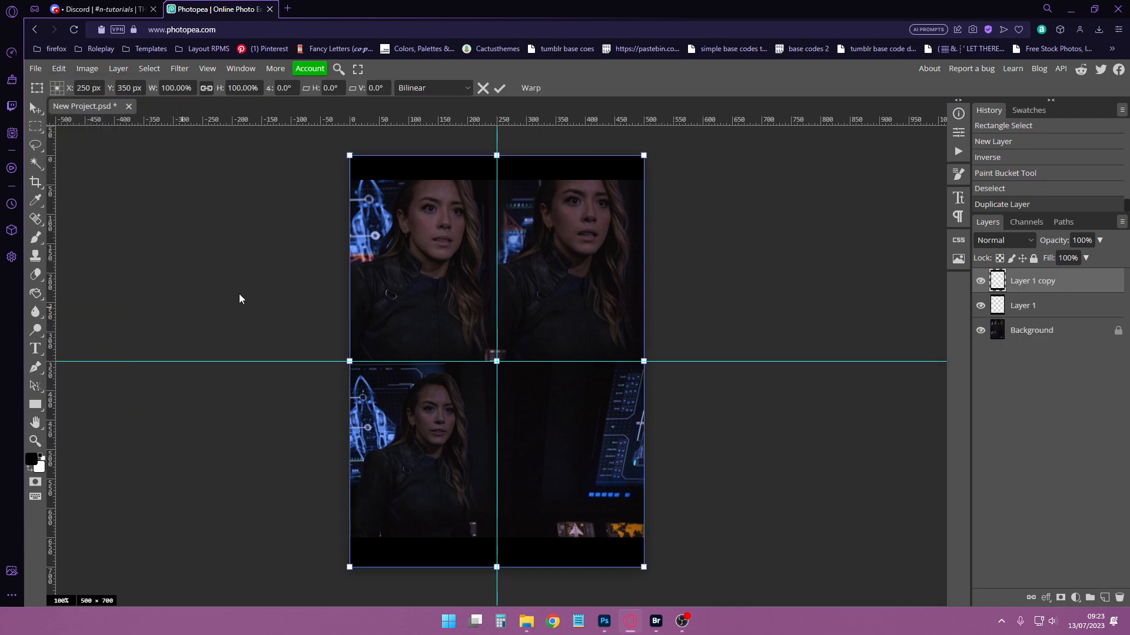
pyautogui.rightClick(530, 294)
pyautogui.click(596, 447)
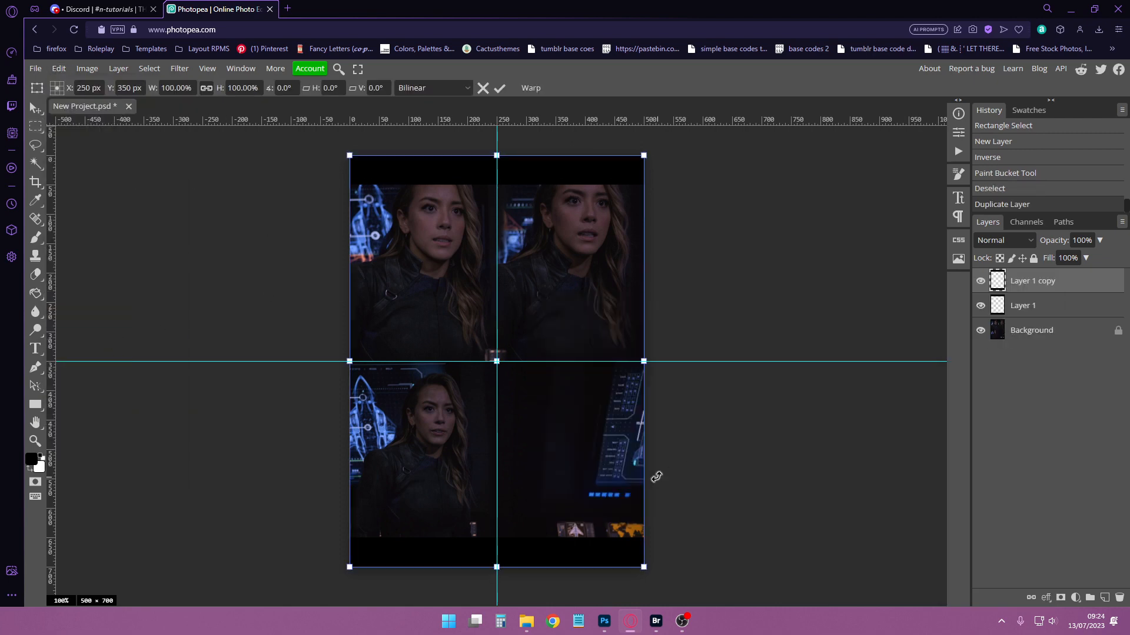
pyautogui.click(35, 126)
pyautogui.click(115, 177)
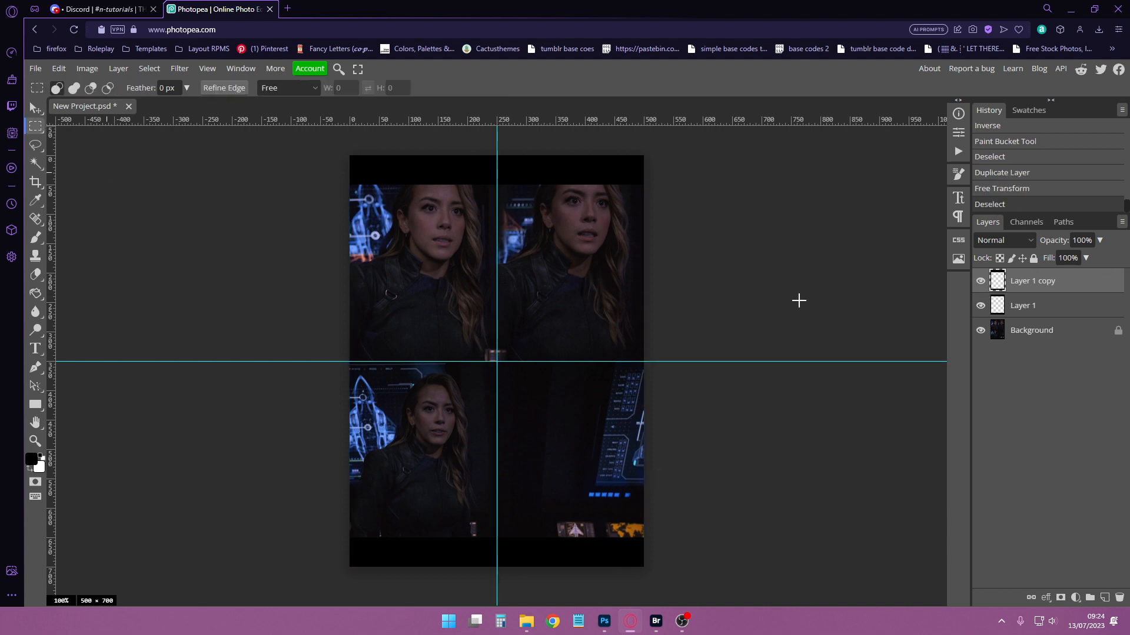
# - Open darkbaptisim_byvilecrown.psd from the Downloads folder
pyautogui.rightClick(1031, 337)
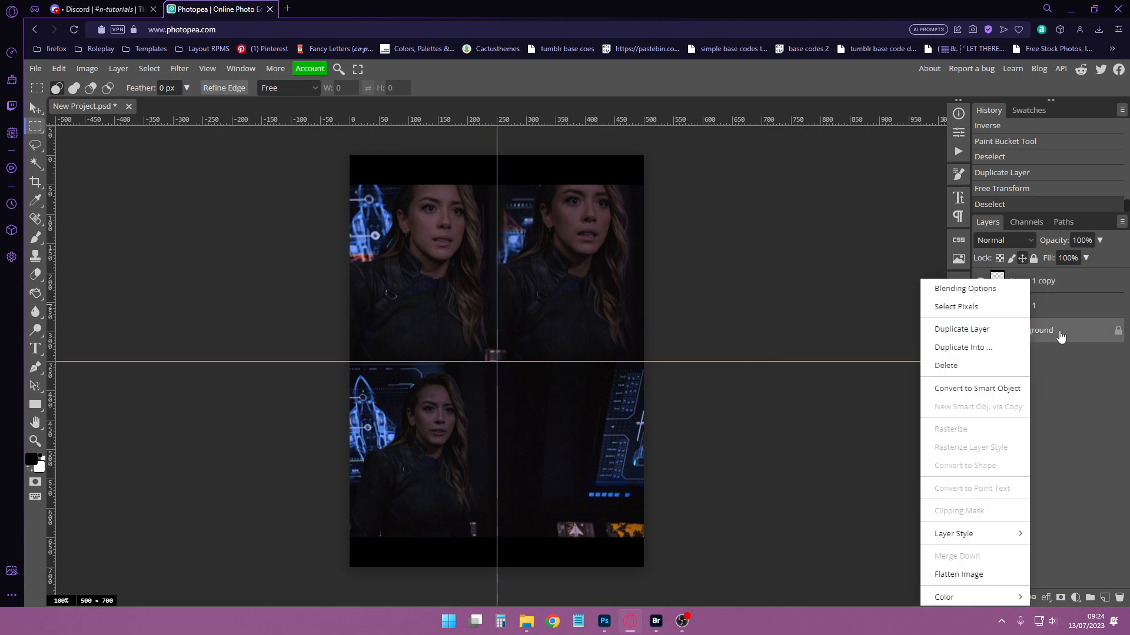
pyautogui.click(35, 68)
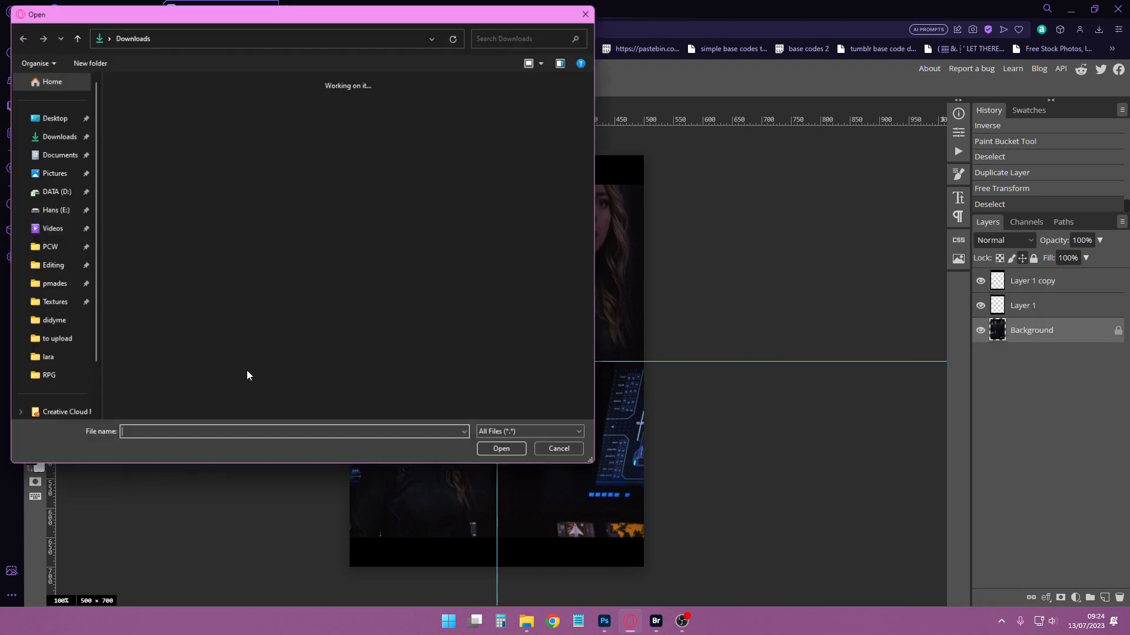
pyautogui.scroll(-15, 247, 364)
pyautogui.scroll(10, 176, 310)
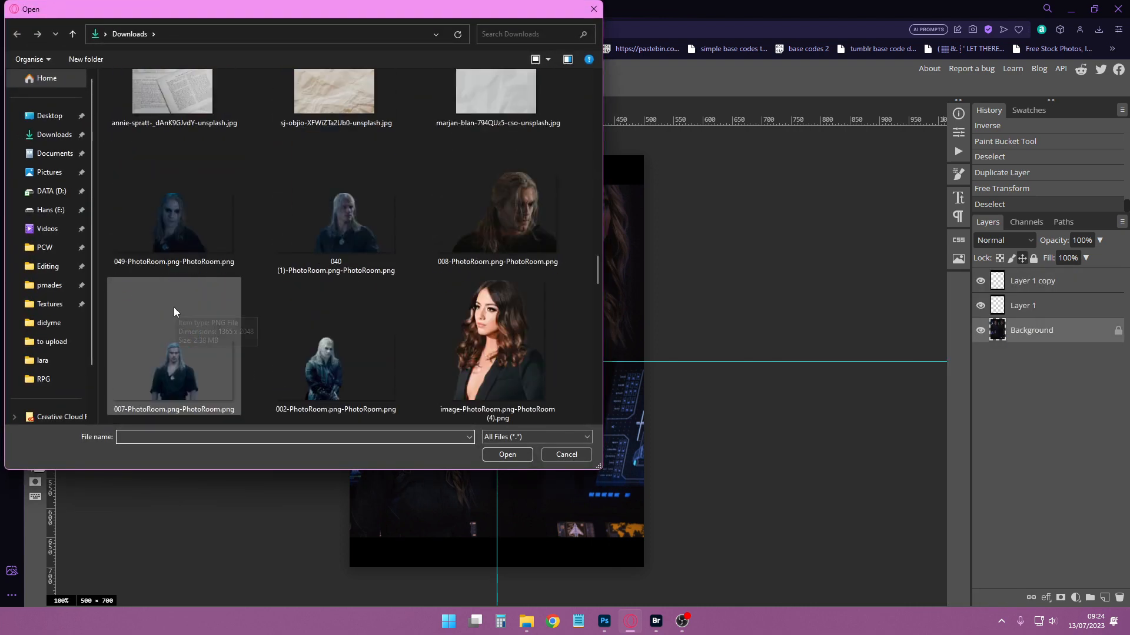
pyautogui.scroll(3, 173, 316)
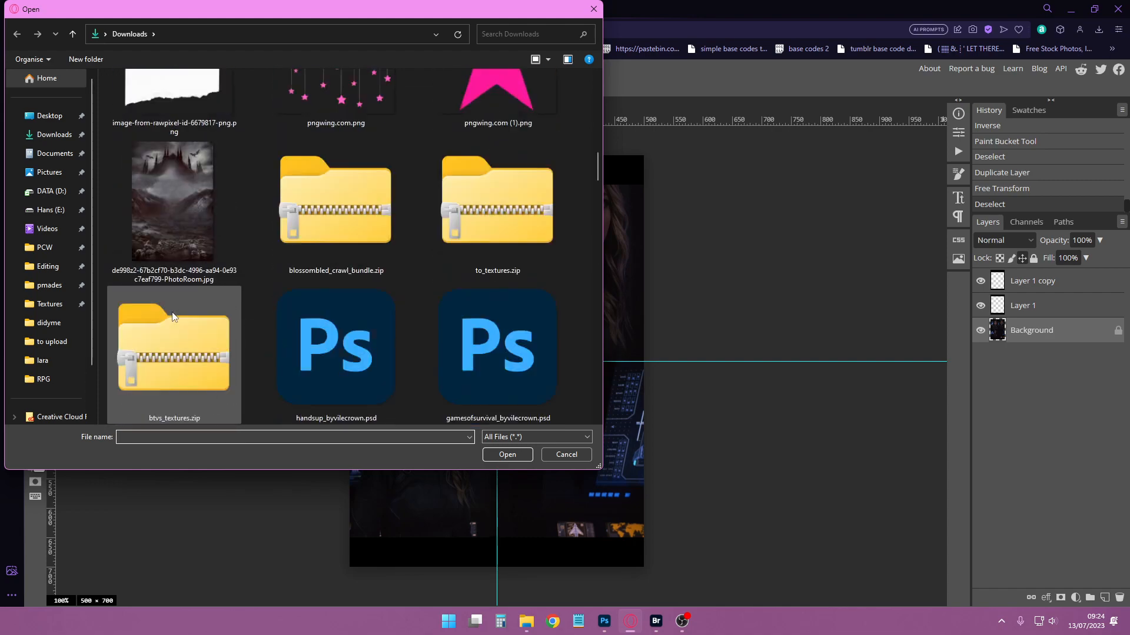
pyautogui.scroll(-4, 174, 312)
pyautogui.click(165, 214)
pyautogui.doubleClick(165, 214)
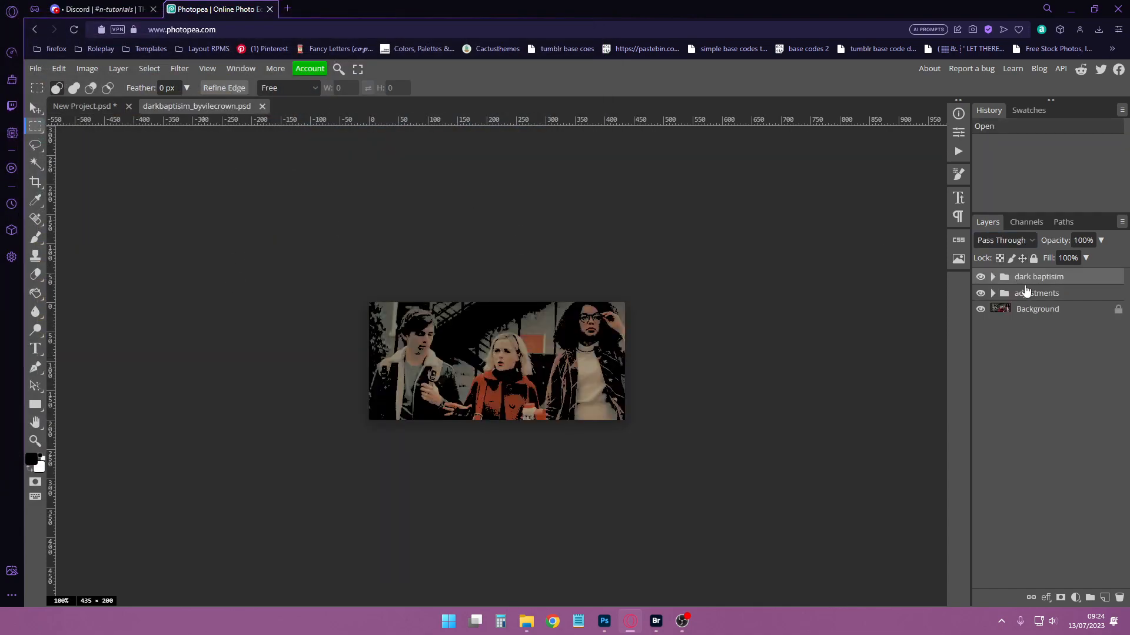
# - Copy the dark baptisim and adjustments groups into New Project.psd and delete the copies again
pyautogui.keyDown('shift'); pyautogui.click(1055, 296); pyautogui.keyUp('shift')
pyautogui.moveTo(1053, 282); pyautogui.dragTo(230, 160)
pyautogui.press('Delete')
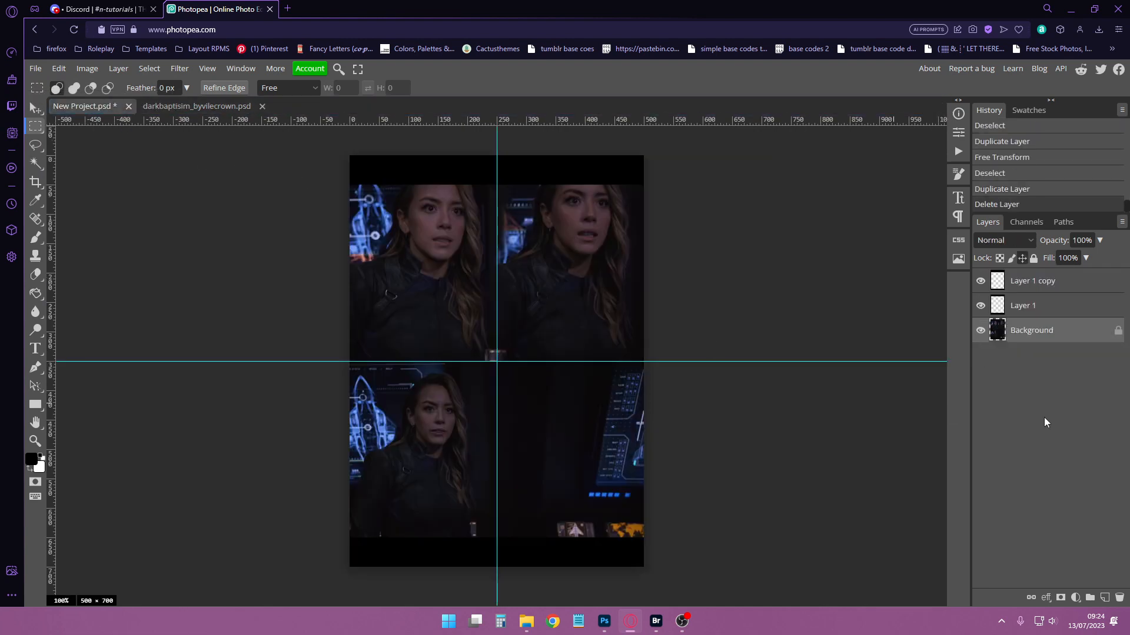
# - Open aftermath.psd from the uploaded folder within the premium PSDs
pyautogui.click(50, 105)
pyautogui.click(58, 343)
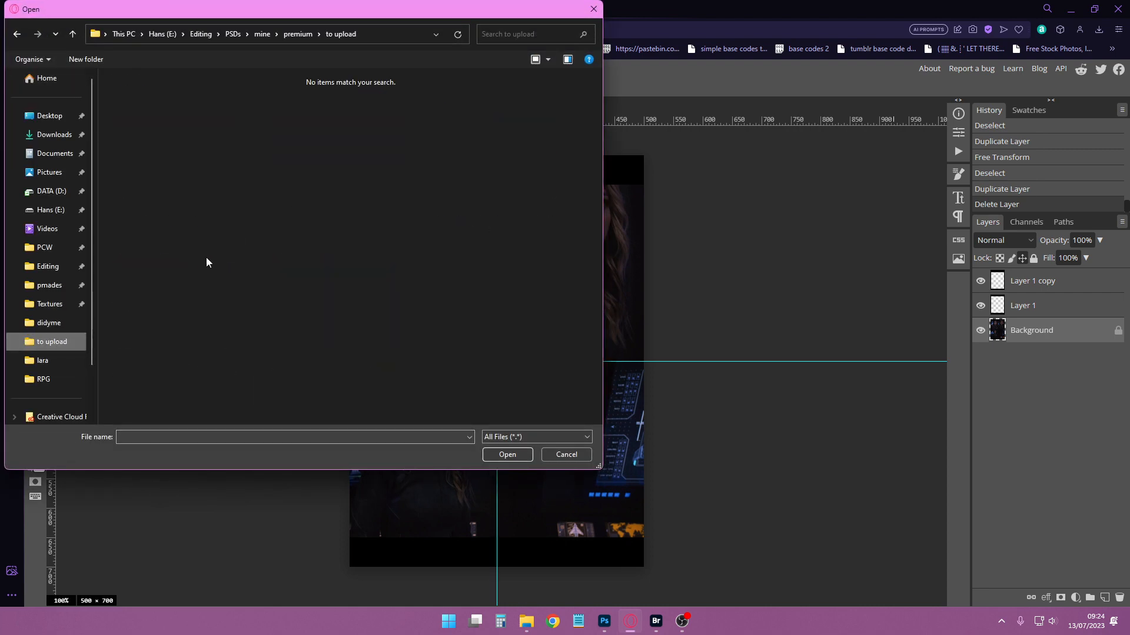
pyautogui.click(295, 34)
pyautogui.doubleClick(185, 129)
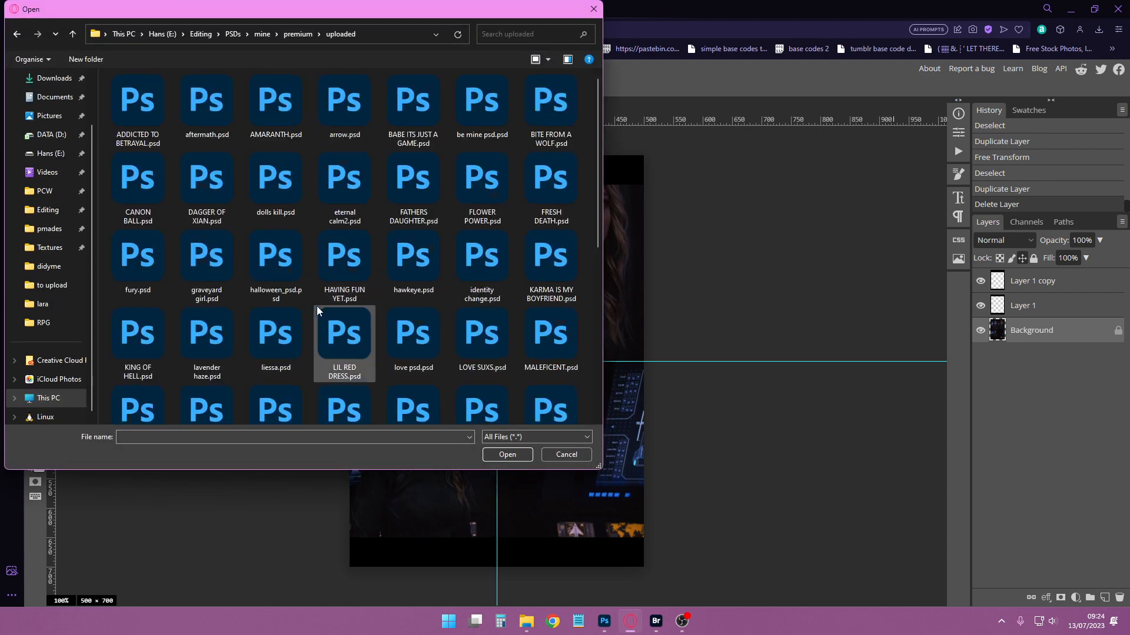
pyautogui.doubleClick(207, 101)
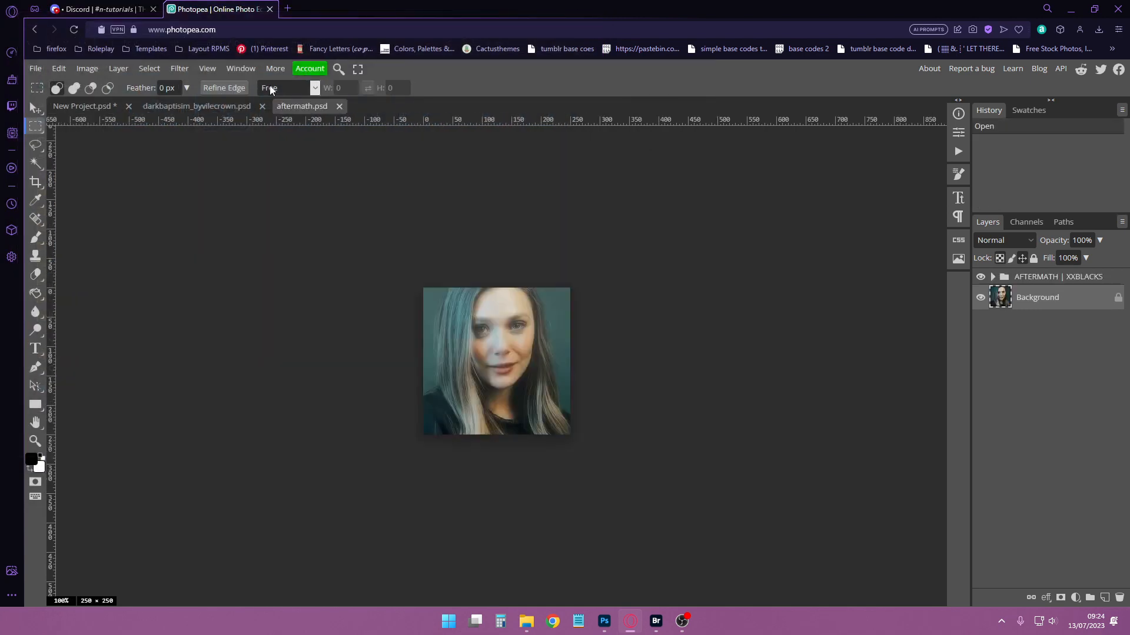
# - Copy the AFTERMATH | XXBLACKS group into New Project.psd directly above the Background, and close darkbaptisim_byvilecrown.psd
pyautogui.click(1059, 283)
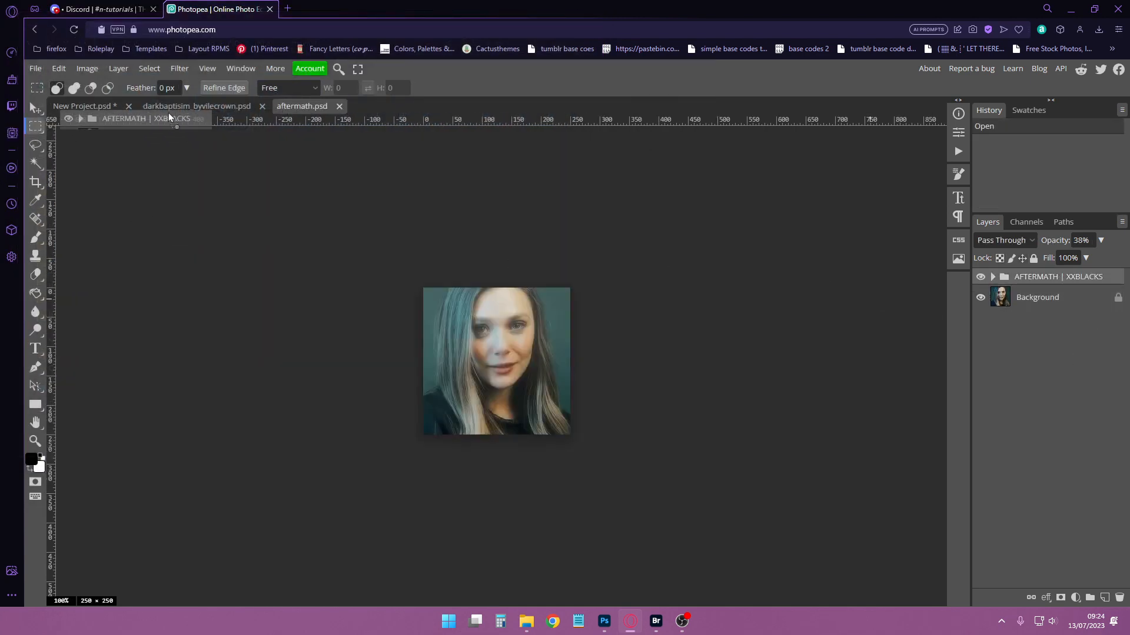
pyautogui.click(102, 104)
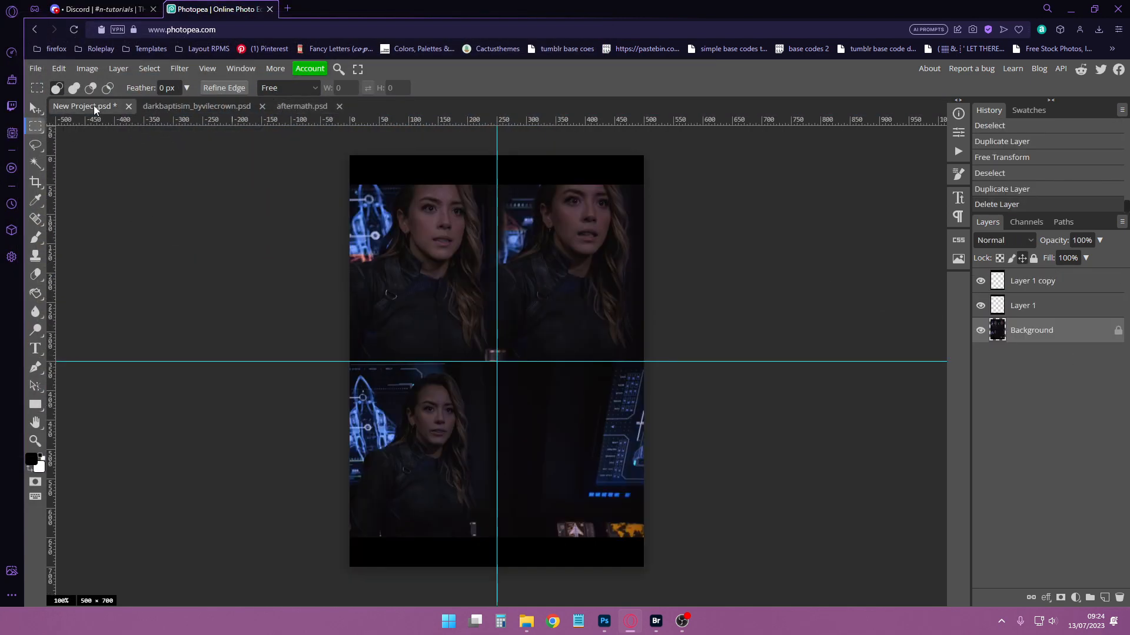
pyautogui.click(262, 106)
pyautogui.click(159, 106)
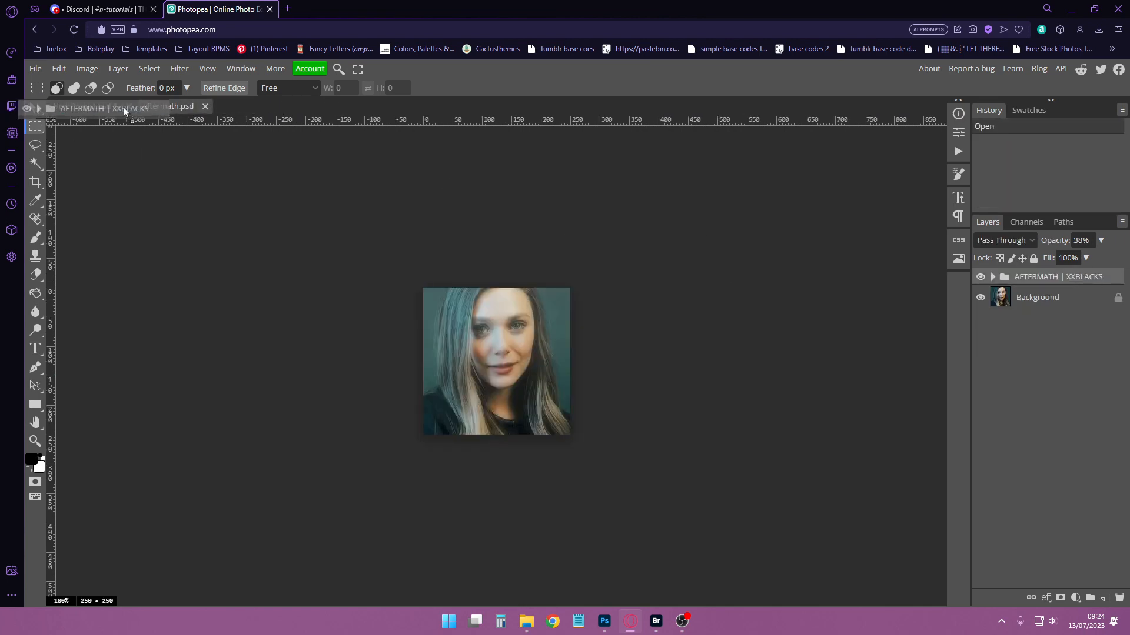
pyautogui.click(100, 104)
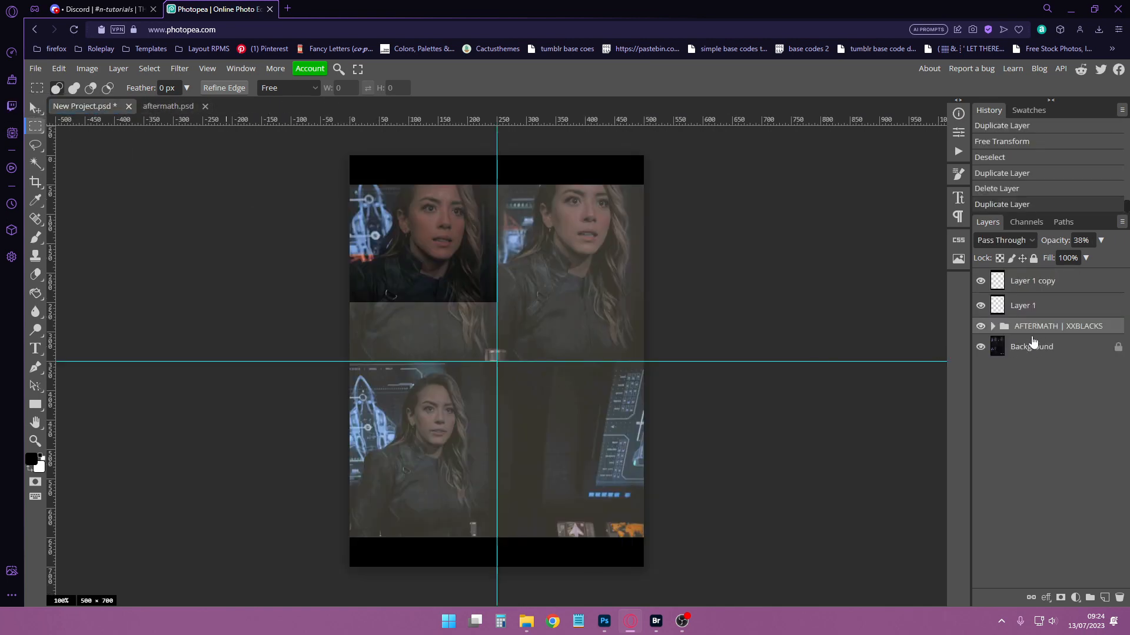
# - Expand the AFTERMATH | XXBLACKS group, examine its adjustment layers, and collapse it again
pyautogui.click(993, 326)
pyautogui.scroll(-5, 1067, 493)
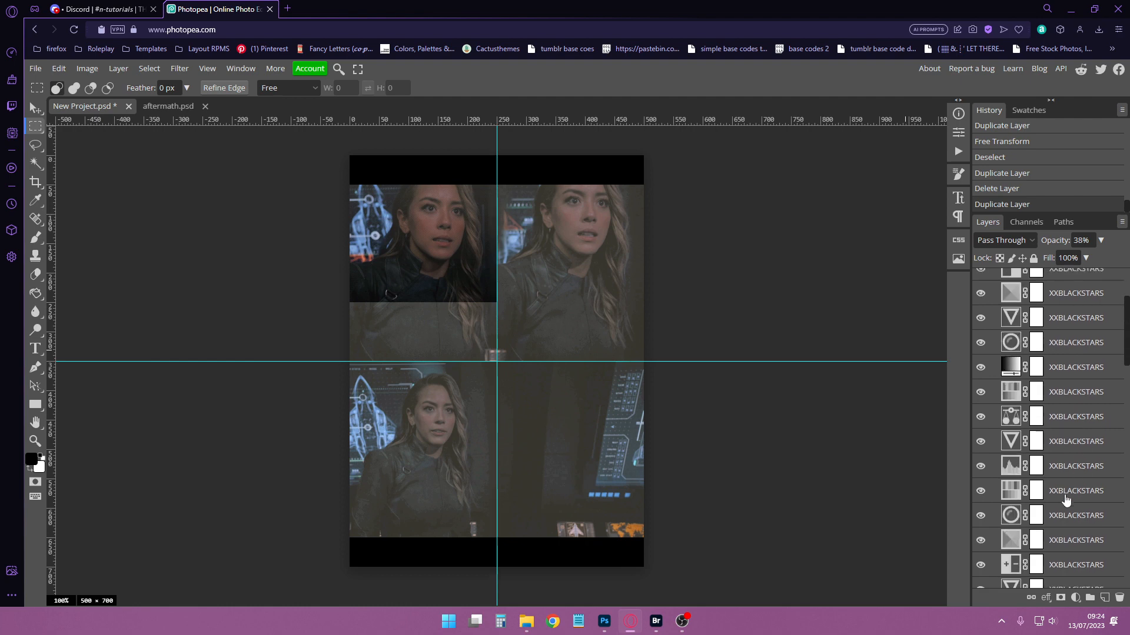
pyautogui.scroll(-1, 1066, 494)
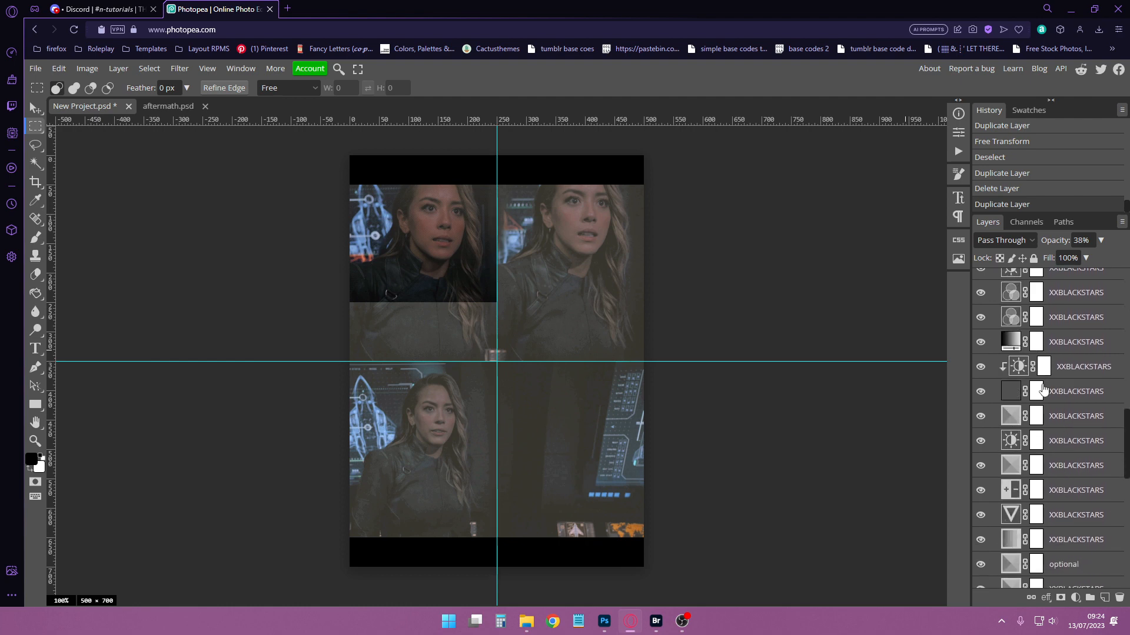
pyautogui.click(1017, 396)
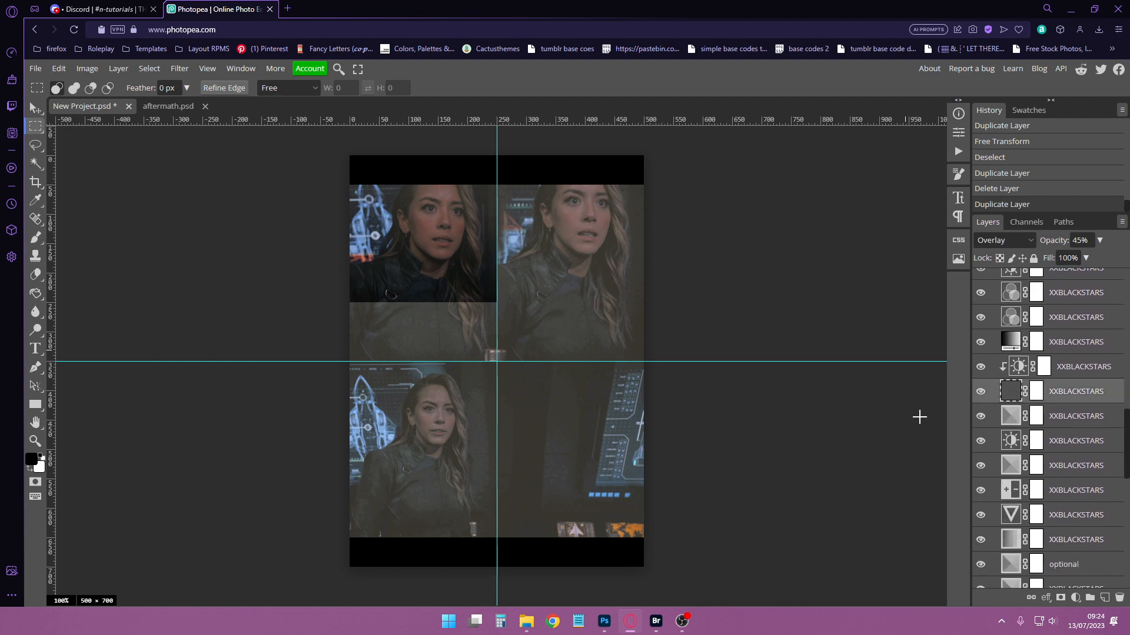
pyautogui.scroll(7, 999, 344)
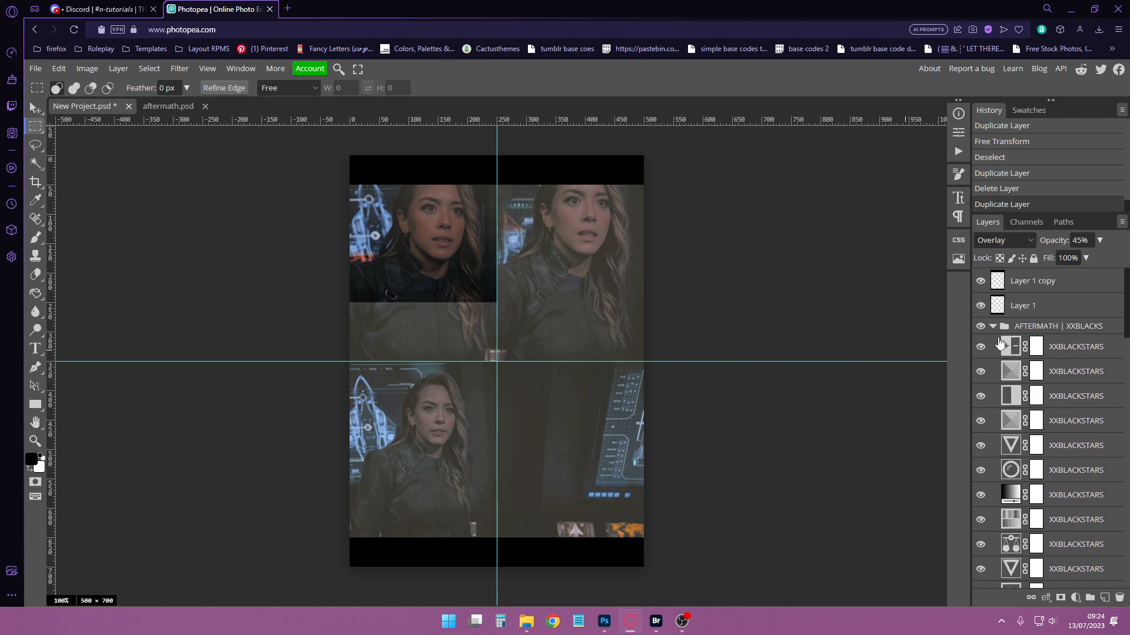
pyautogui.click(993, 327)
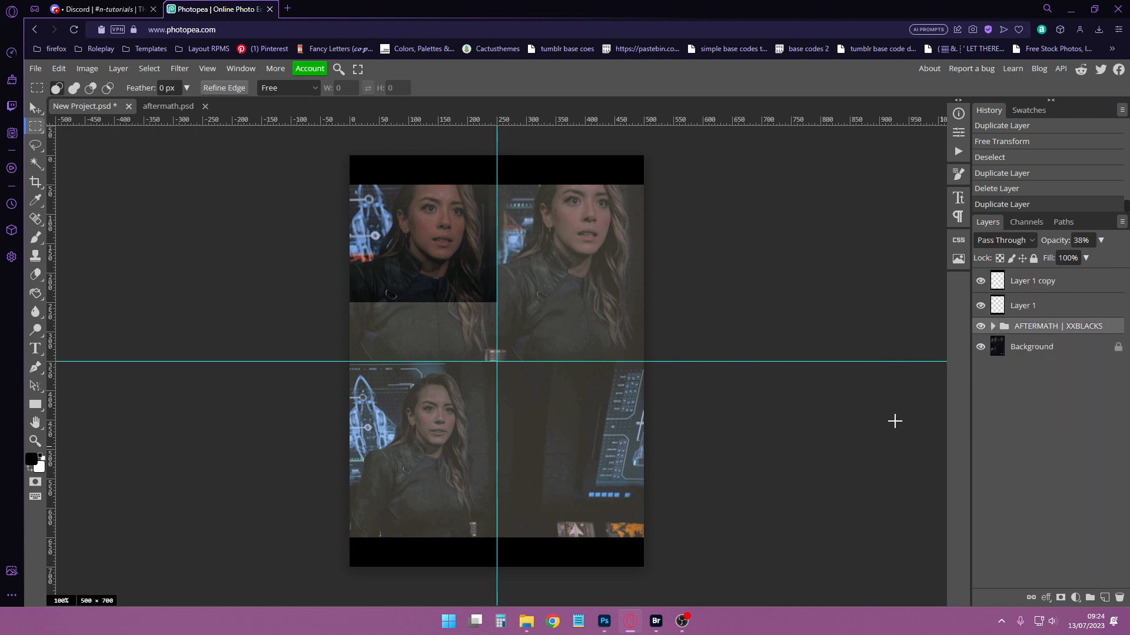
# - Hide the AFTERMATH | XXBLACKS group and duplicate the Background layer
pyautogui.click(981, 326)
pyautogui.click(1001, 346)
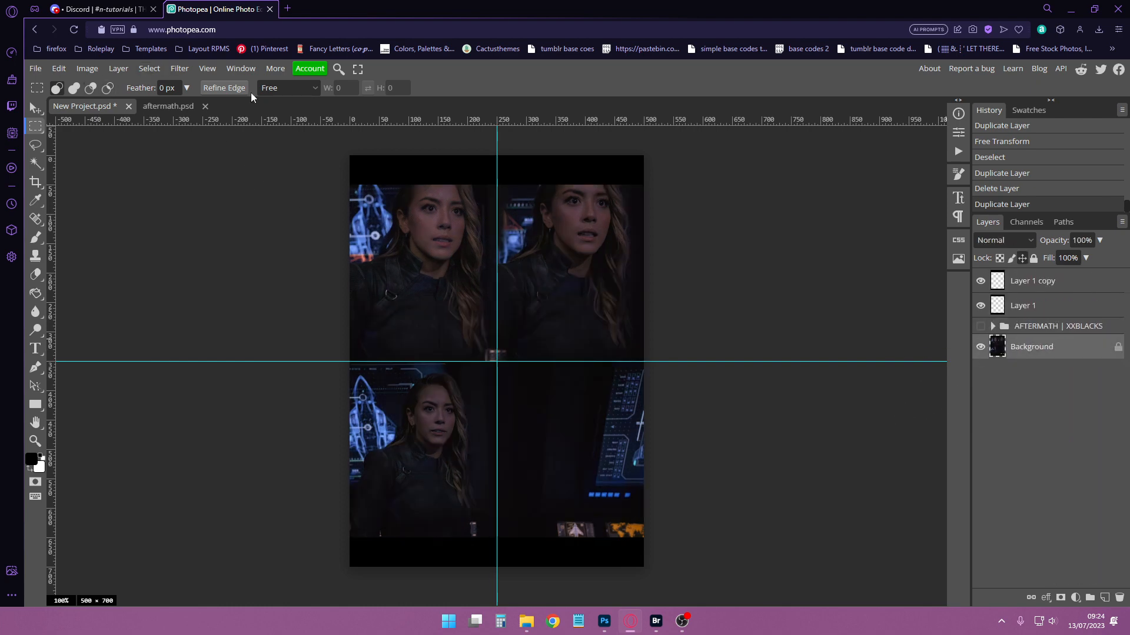
pyautogui.click(179, 69)
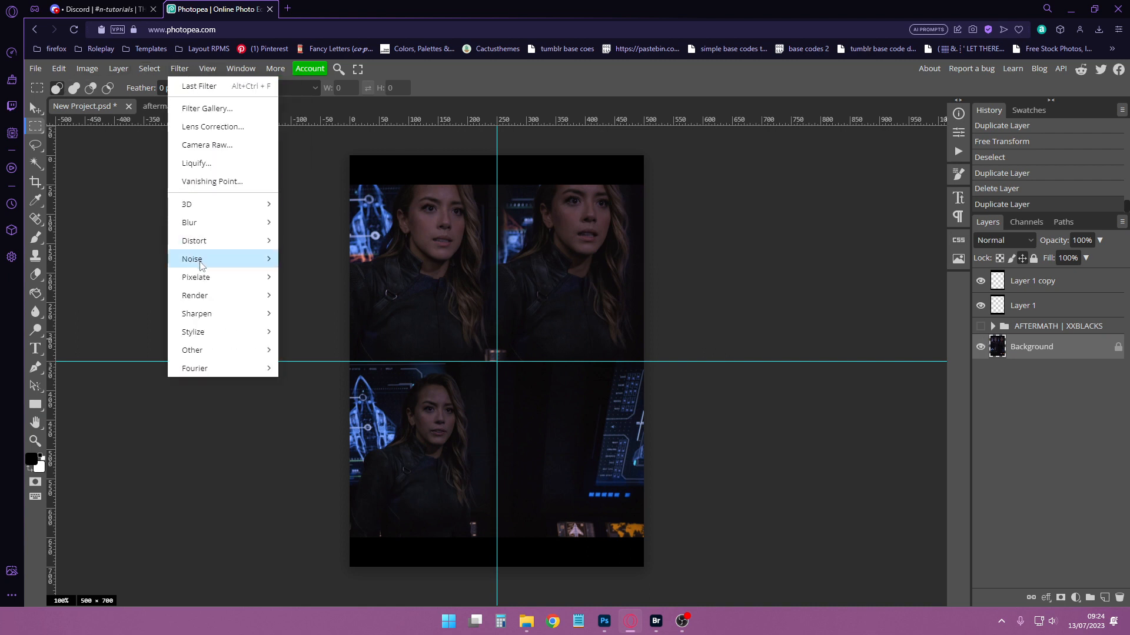
pyautogui.click(1050, 352)
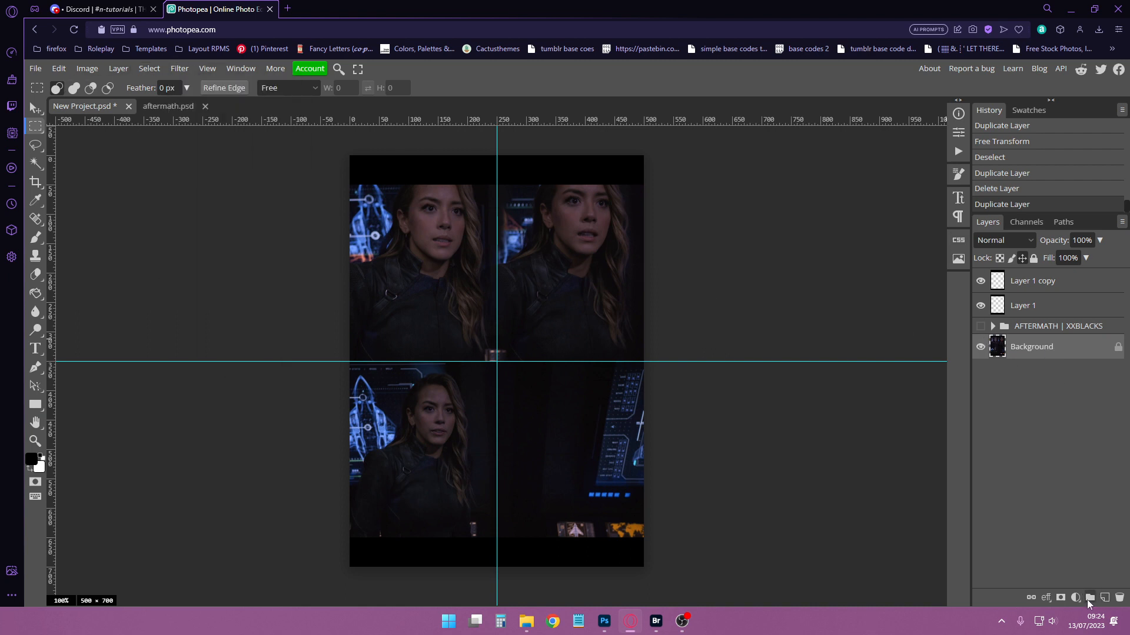
pyautogui.rightClick(1031, 377)
pyautogui.click(956, 327)
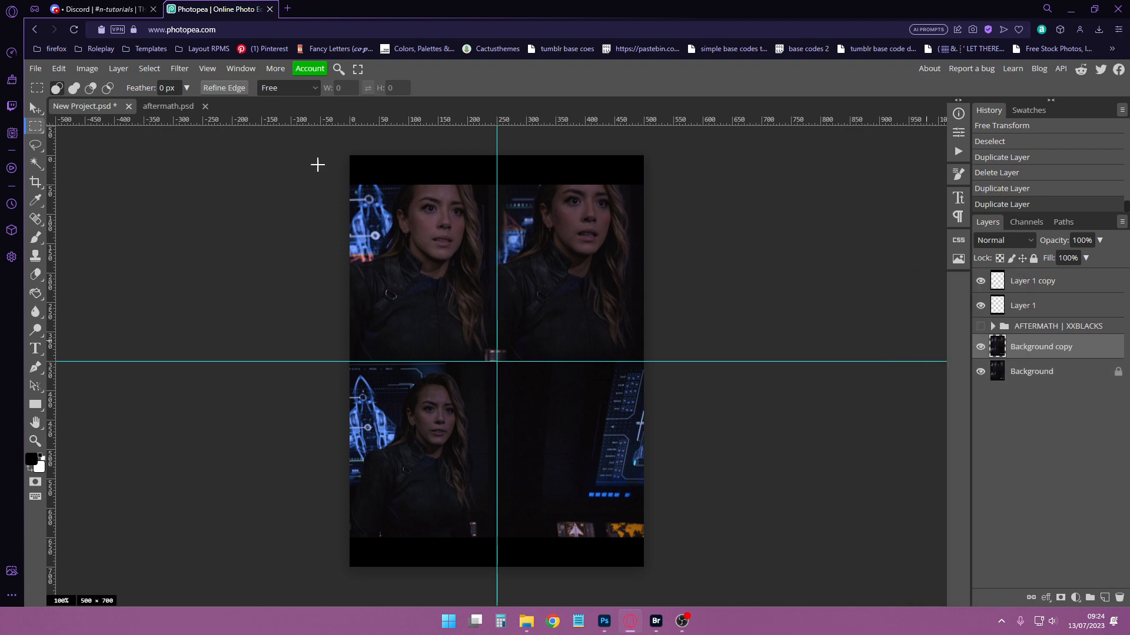
# - Apply a Radial Blur in Spin mode at the maximum amount to the Background copy layer
pyautogui.click(179, 68)
pyautogui.moveTo(194, 222)
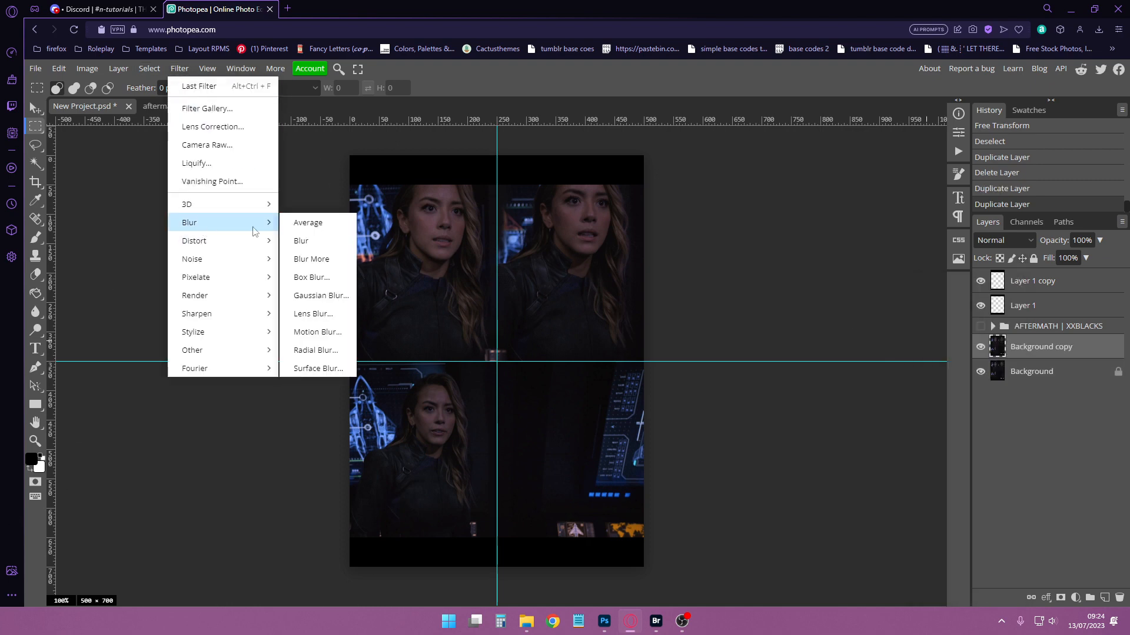
pyautogui.click(313, 350)
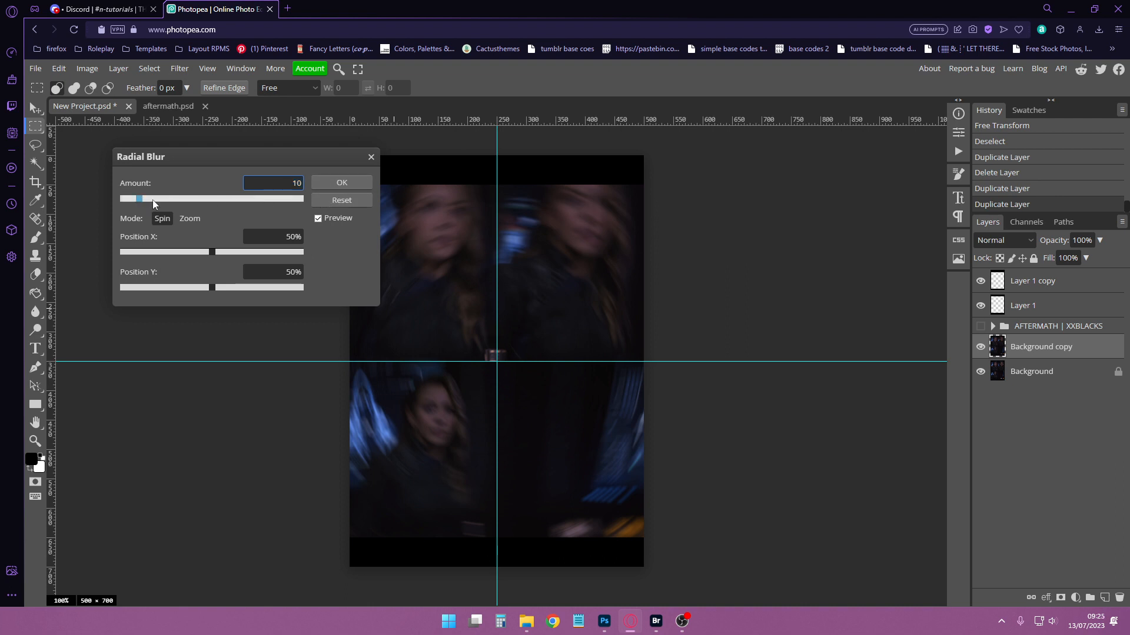
pyautogui.moveTo(153, 200); pyautogui.dragTo(337, 207)
pyautogui.click(340, 184)
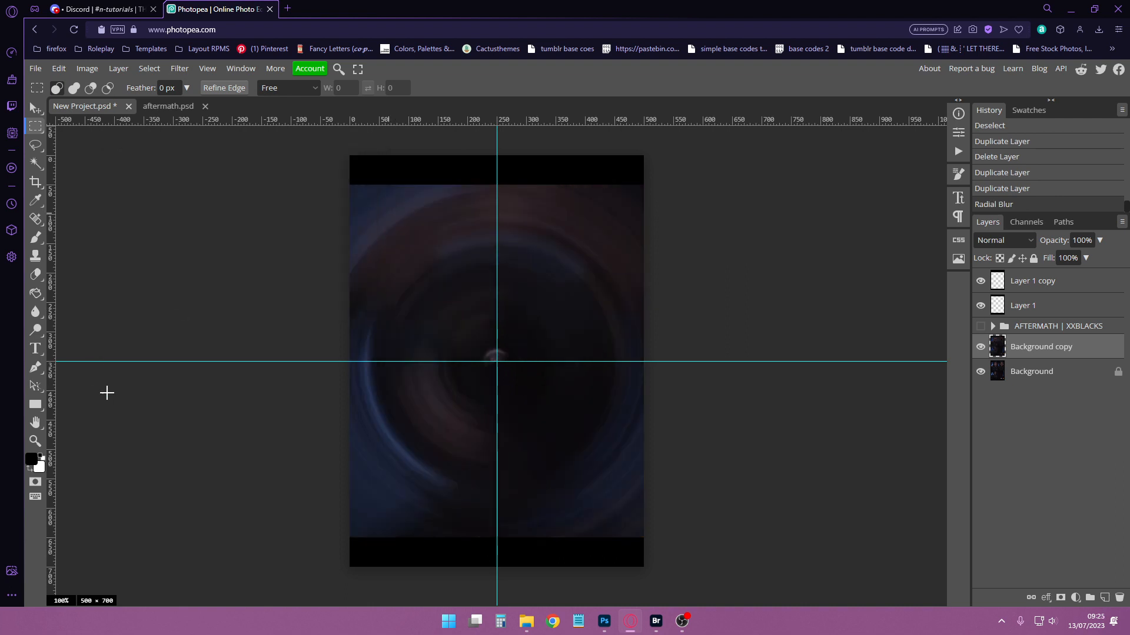
# - Enlarge the soft eraser and erase the blurred copy over the upper-right figure's face and upper body
pyautogui.click(38, 277)
pyautogui.click(59, 87)
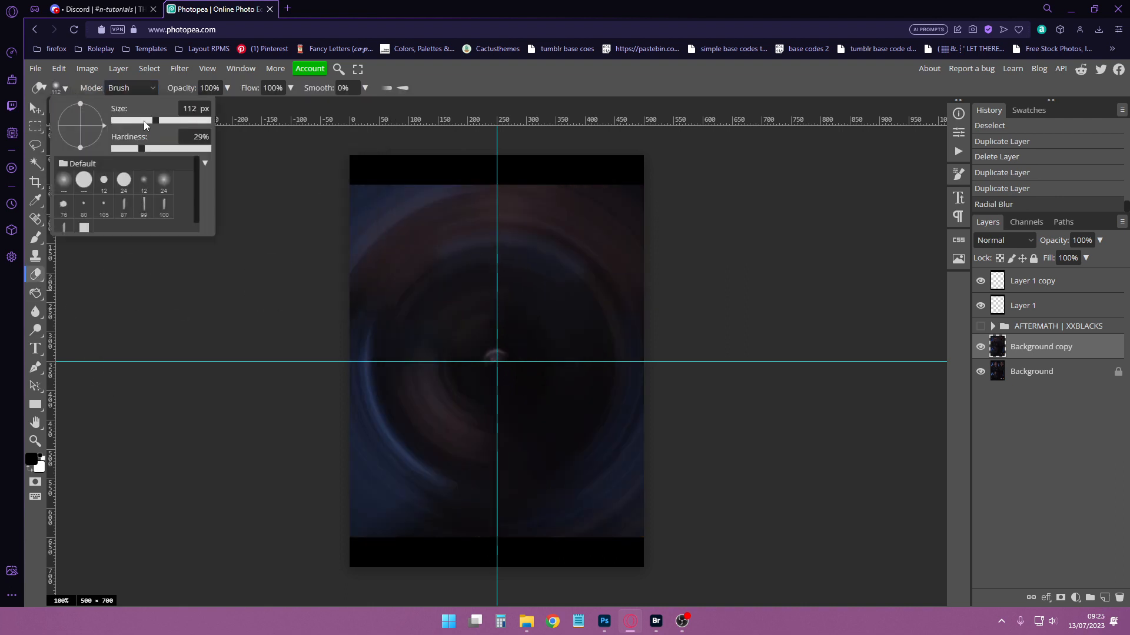
pyautogui.click(177, 122)
pyautogui.click(583, 272)
pyautogui.click(572, 255)
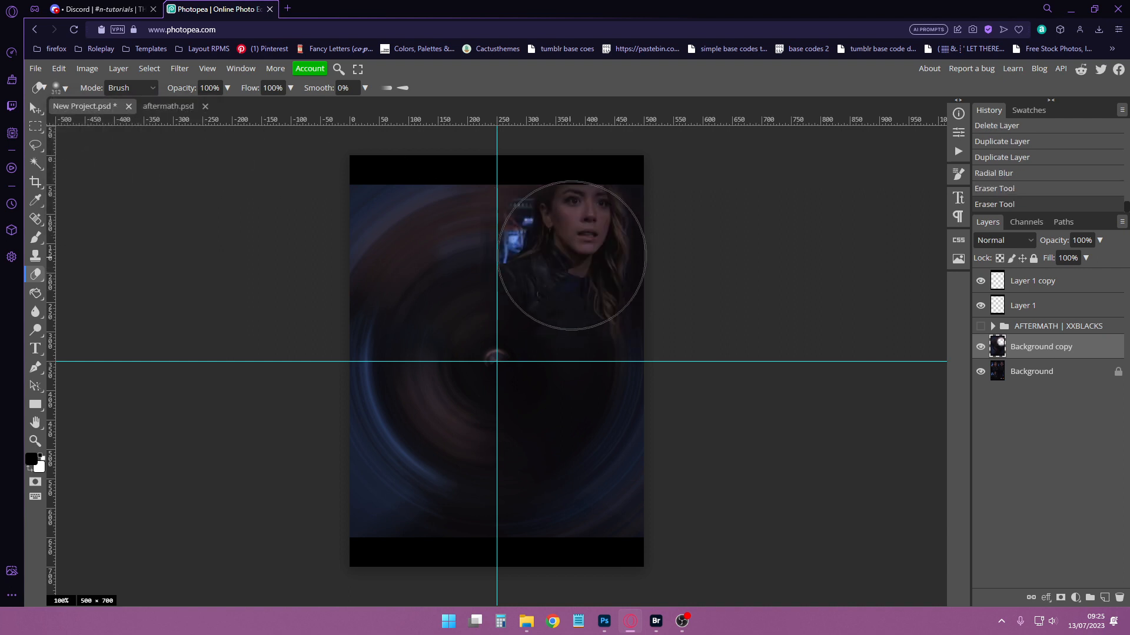
pyautogui.click(574, 269)
pyautogui.click(574, 277)
# - Erase the blurred copy over the upper-left and lower-left figures, keeping the swirl in the lower-right quarter
pyautogui.click(398, 276)
pyautogui.click(418, 250)
pyautogui.click(420, 291)
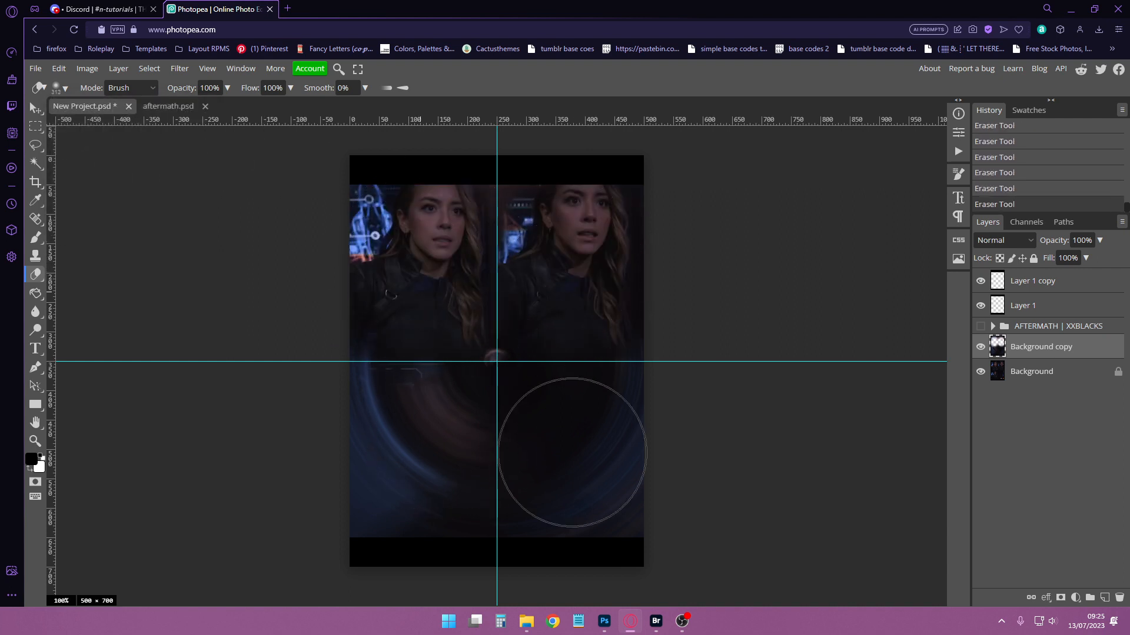
pyautogui.click(462, 442)
pyautogui.click(428, 441)
pyautogui.click(430, 499)
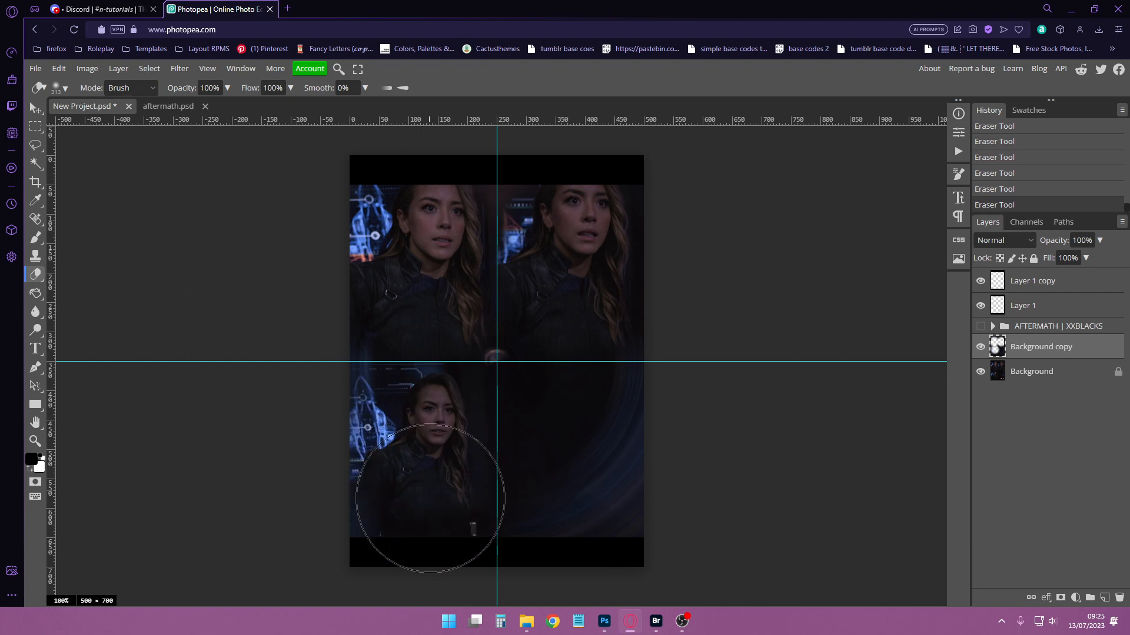
# - Deselect, hide the guides, and compare the image with the AFTERMATH | XXBLACKS group shown and hidden, leaving it hidden
pyautogui.press('m')
pyautogui.hotkey('ctrl', 'd')
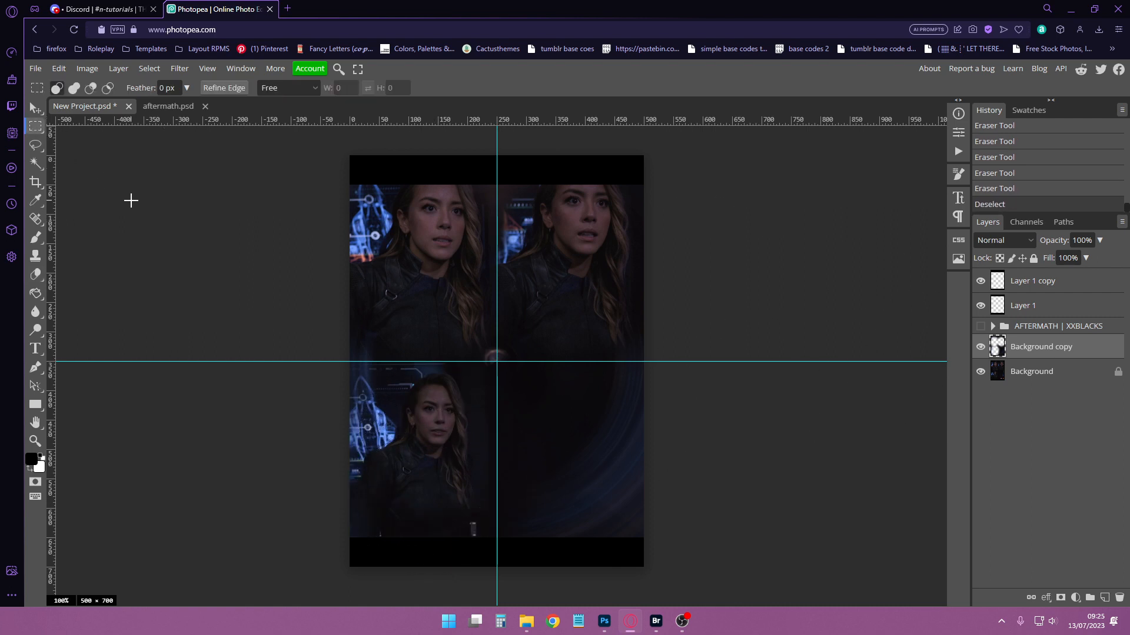
pyautogui.click(207, 68)
pyautogui.click(237, 202)
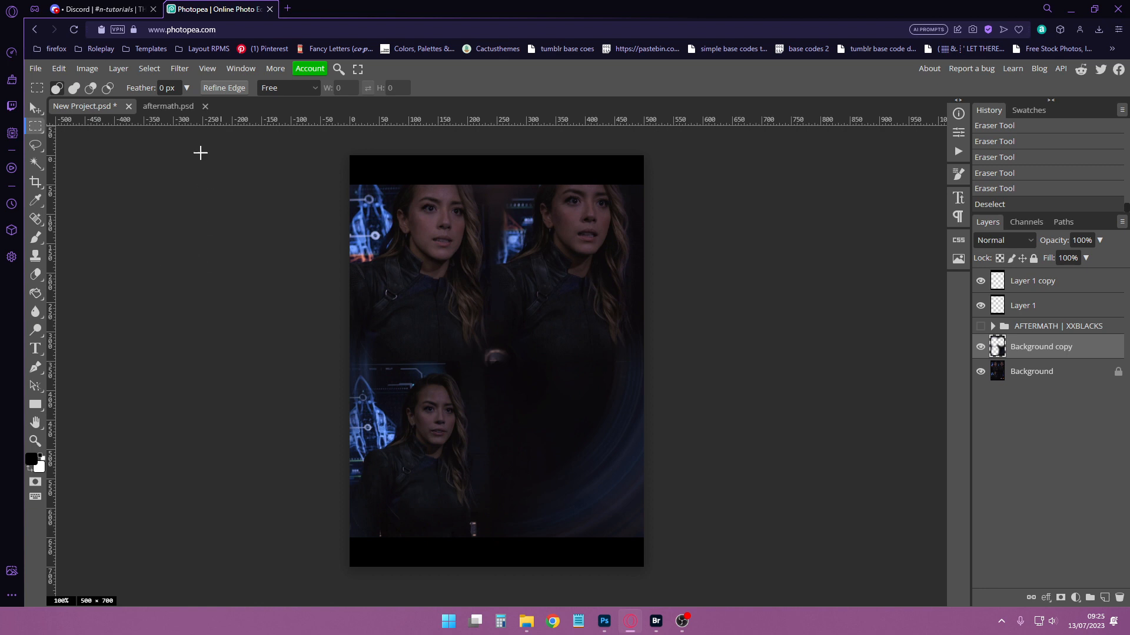
pyautogui.click(981, 327)
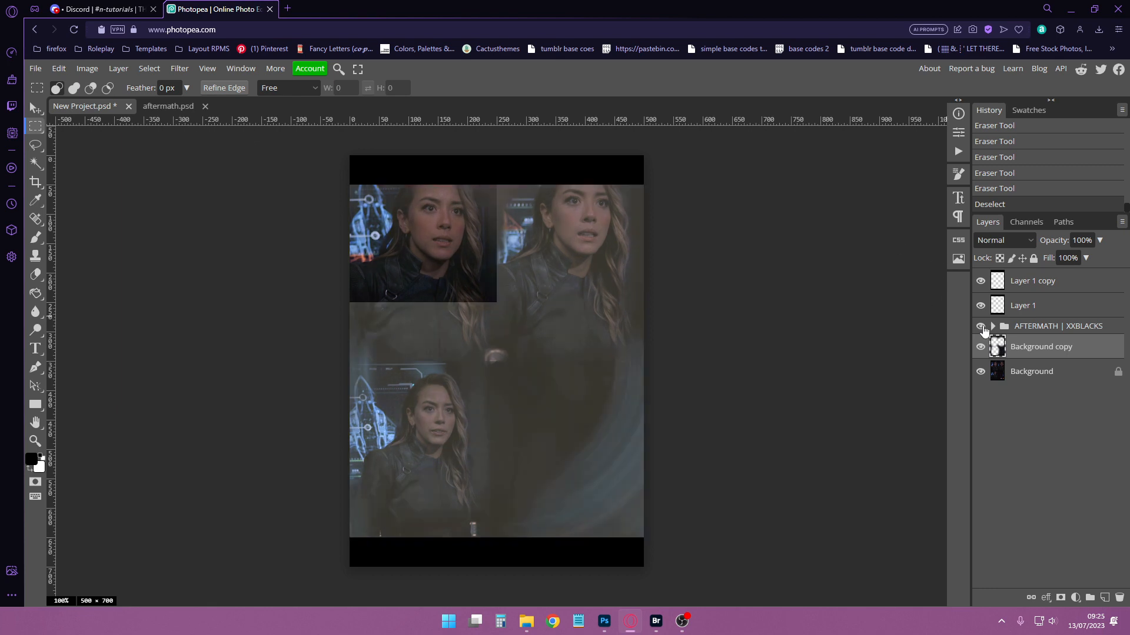
pyautogui.click(981, 326)
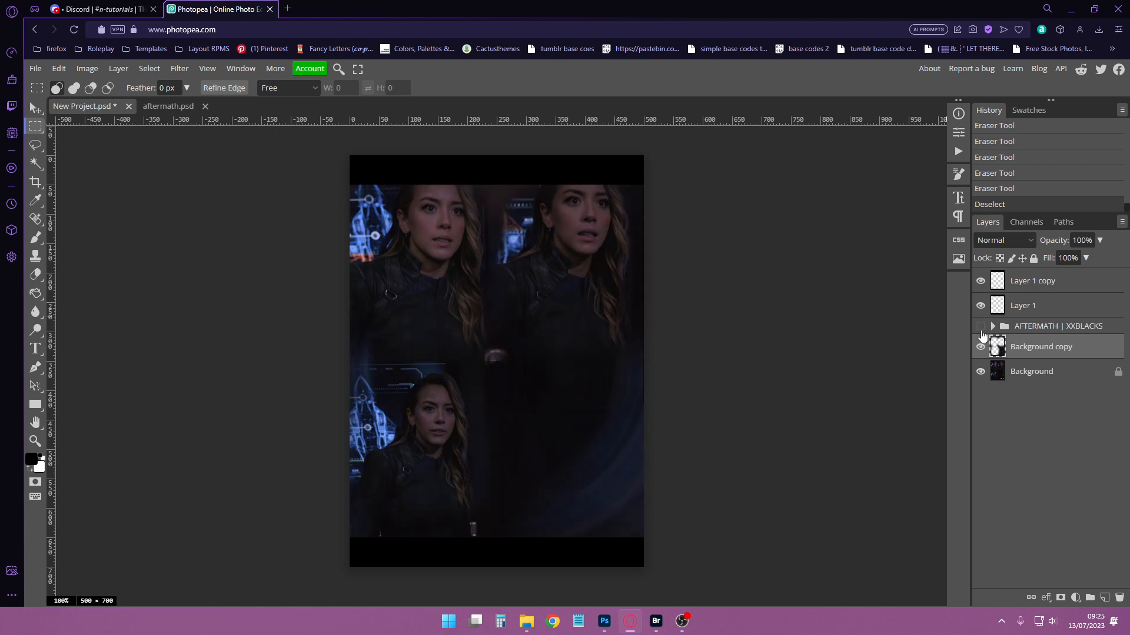